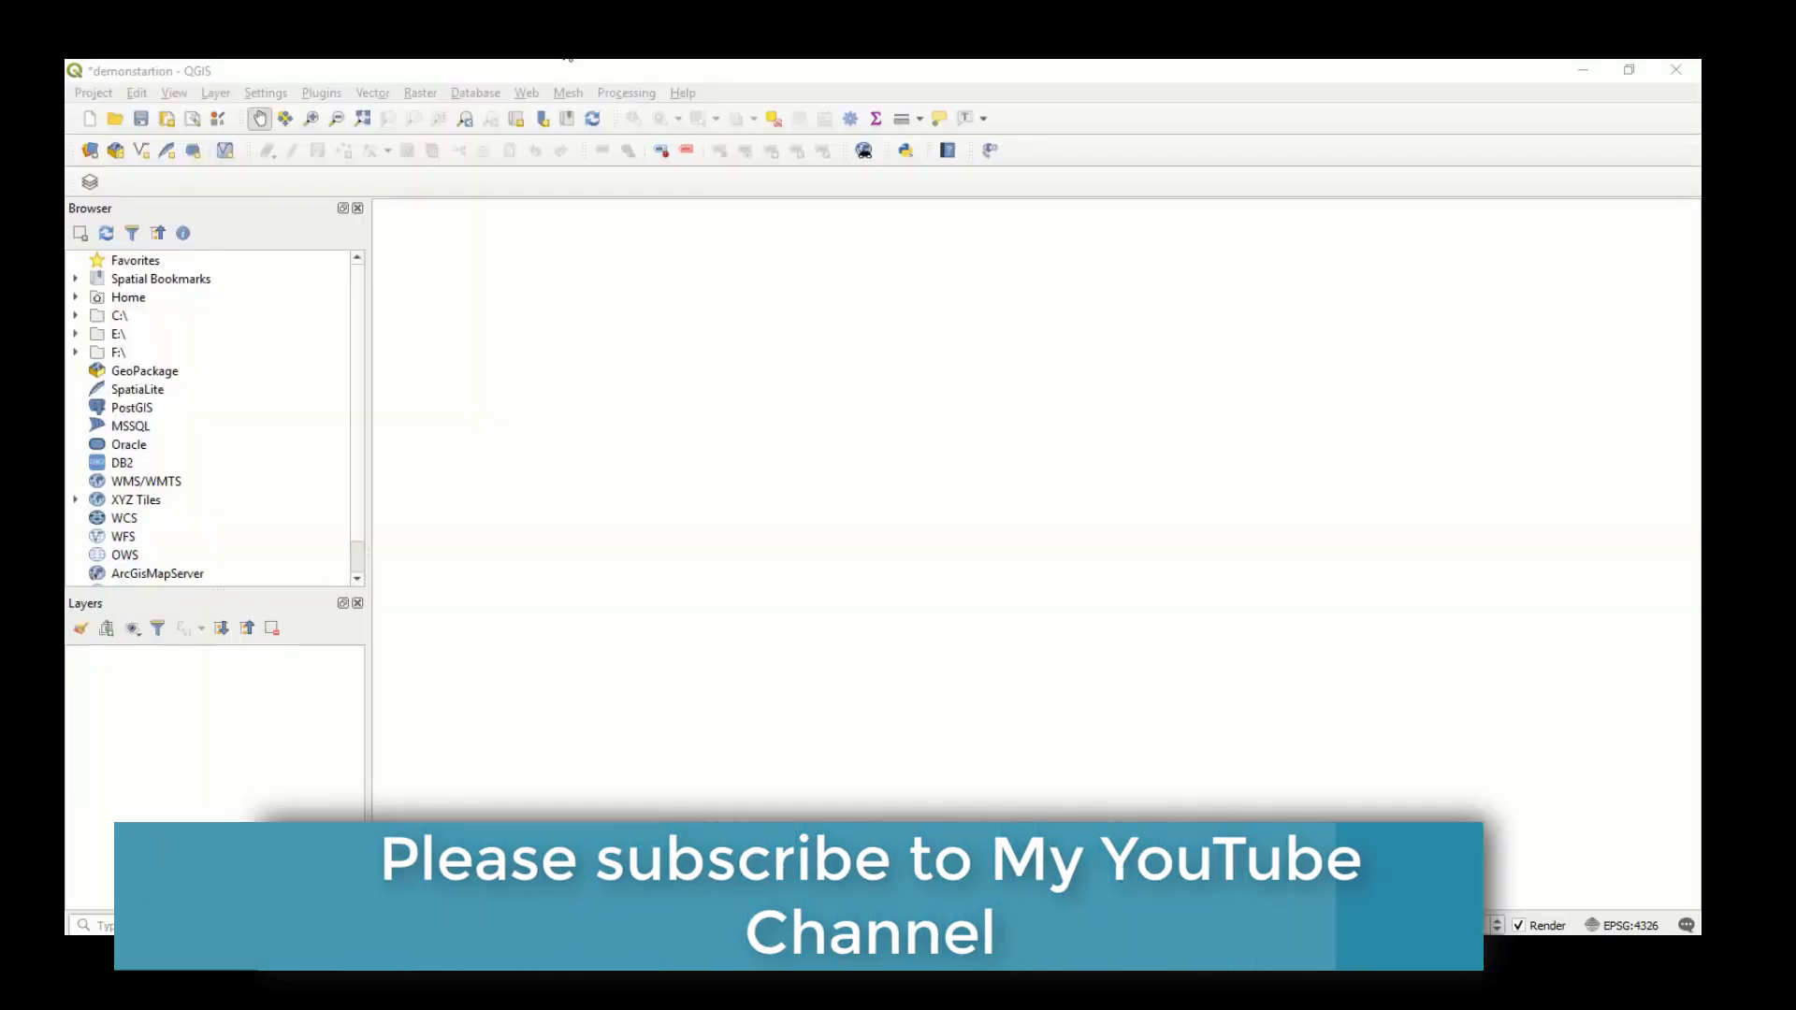
Save the empty project as luweero.qgz on the Desktop.
{"action": "left_click", "coordinate": [88, 94]}
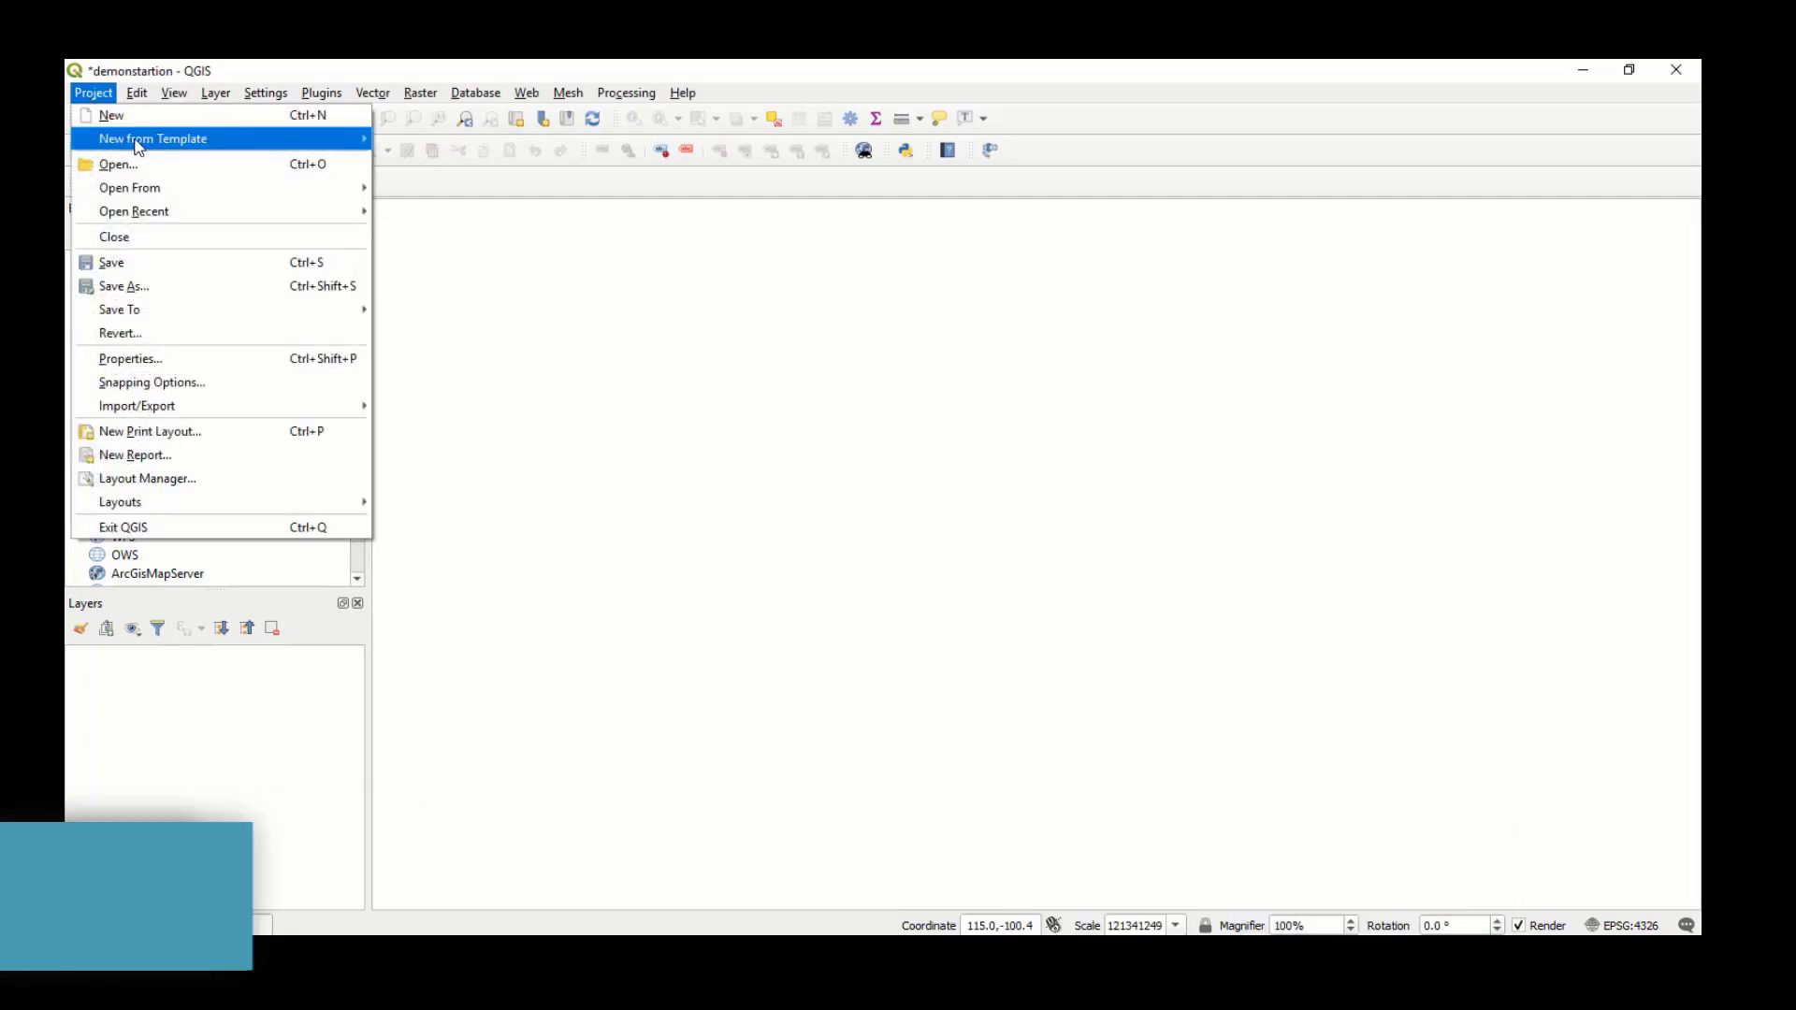
{"action": "left_click", "coordinate": [203, 285]}
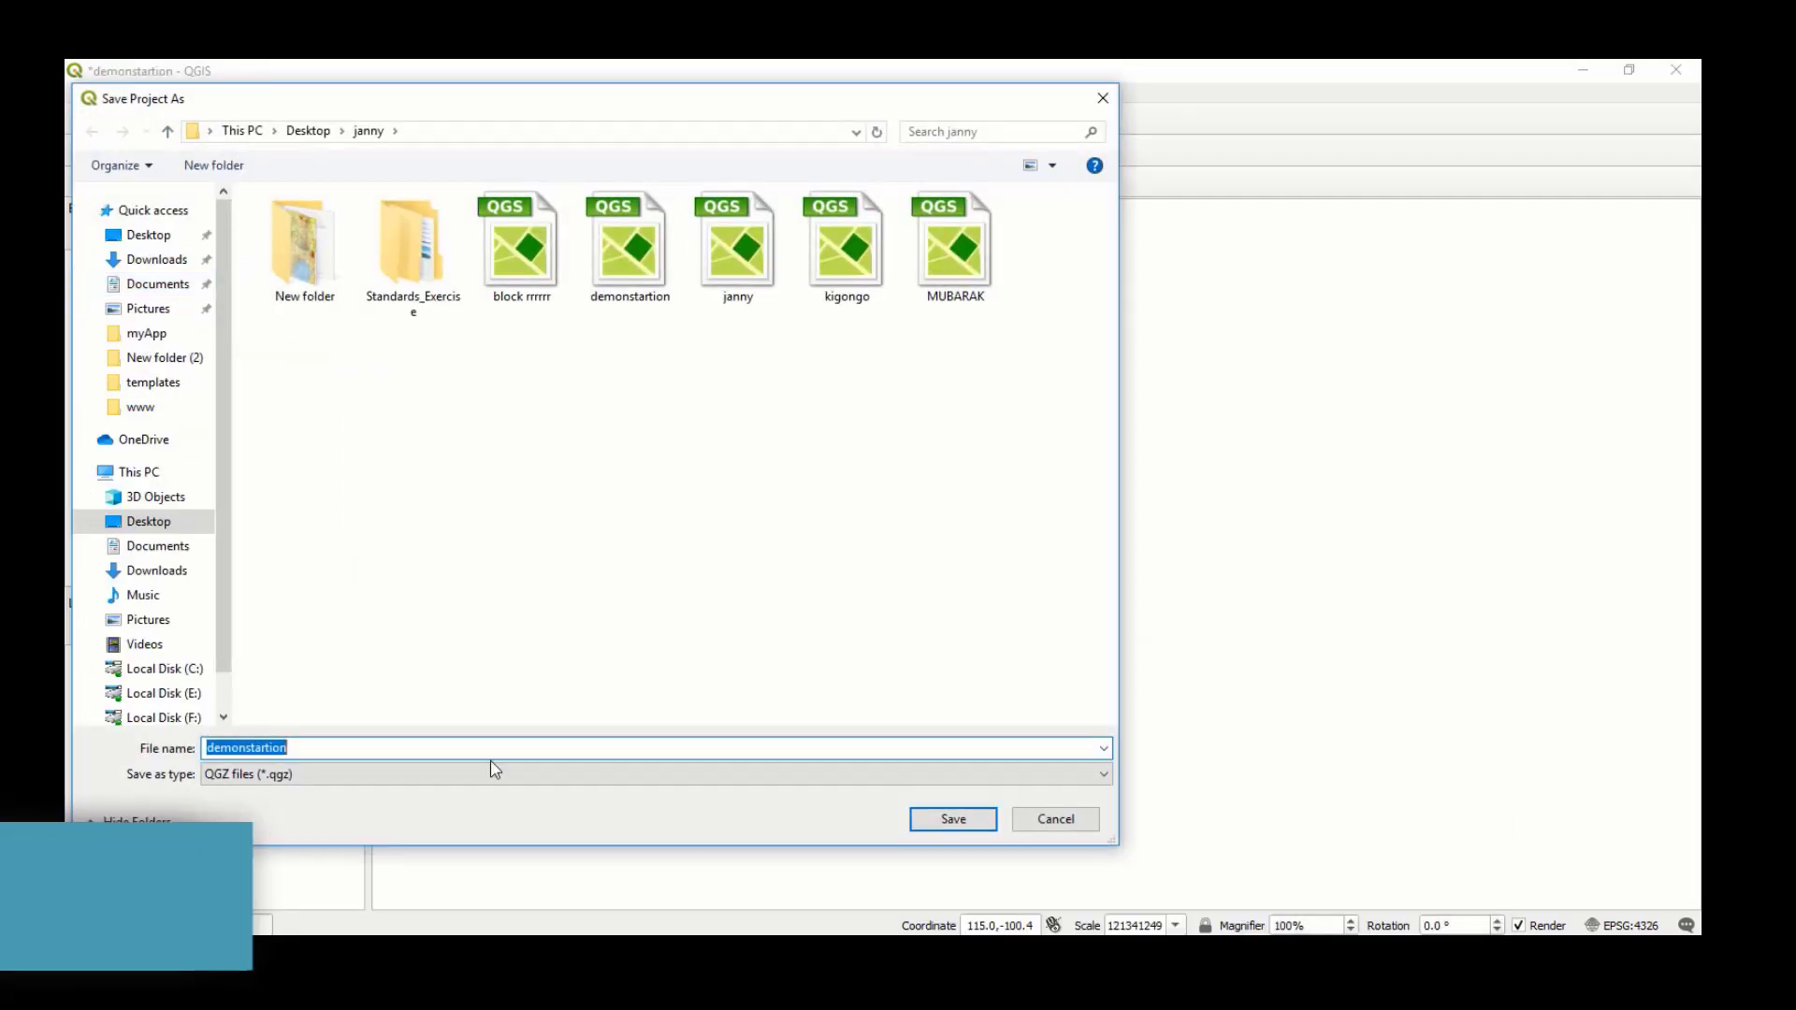
{"action": "type", "text": "luweero"}
{"action": "key", "text": "Return"}
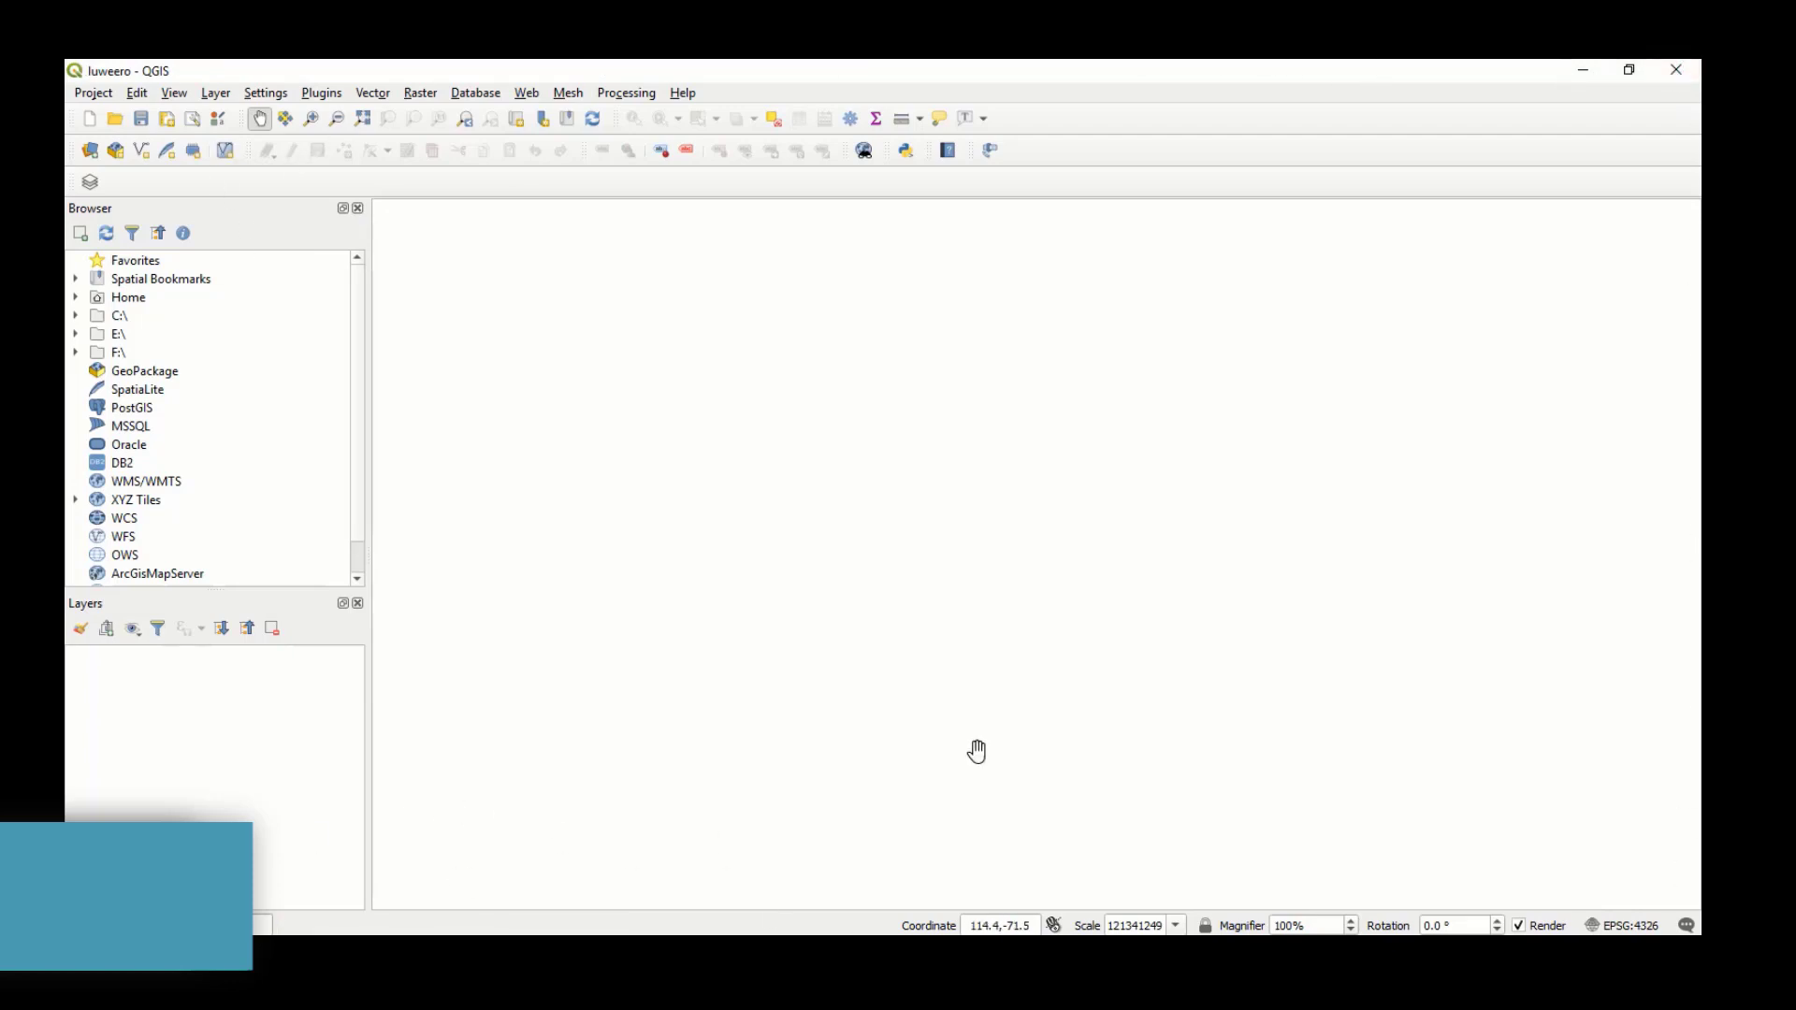
Set the project CRS to Arc 1960 / UTM zone 36N (EPSG:21096), then bring up Add Layer.
{"action": "left_click", "coordinate": [1610, 929]}
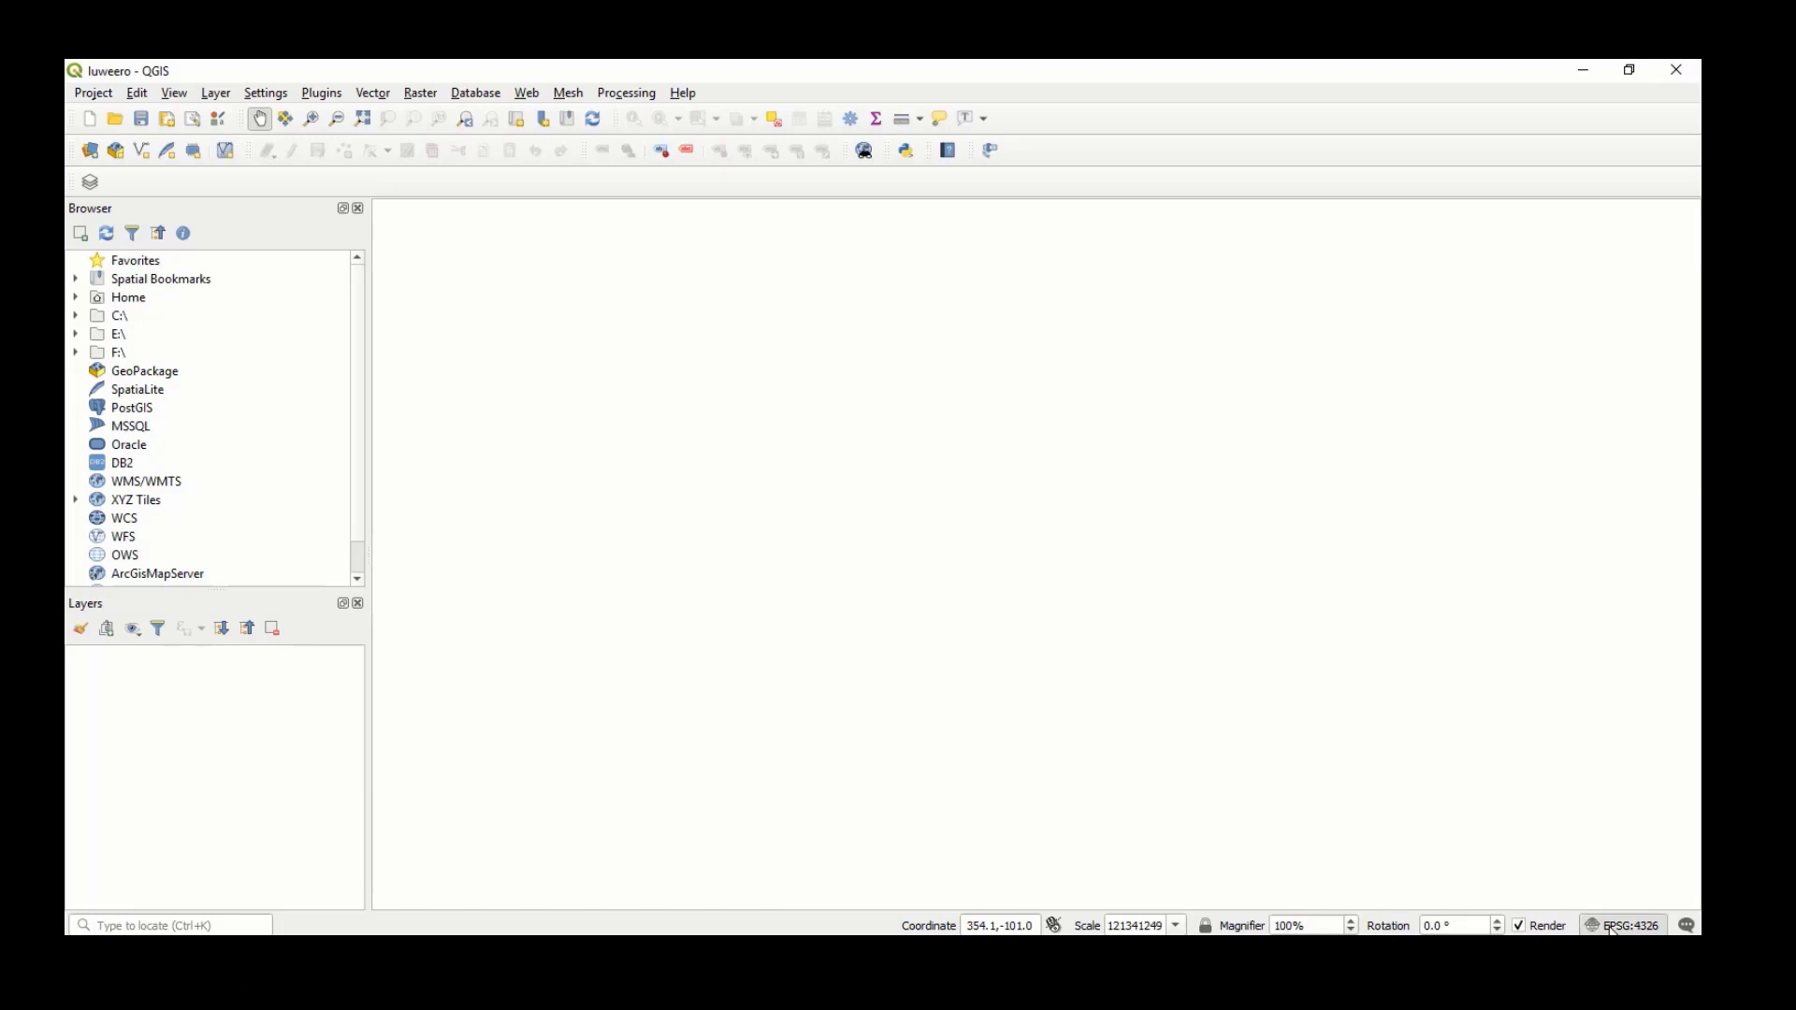
{"action": "left_click", "coordinate": [1609, 929]}
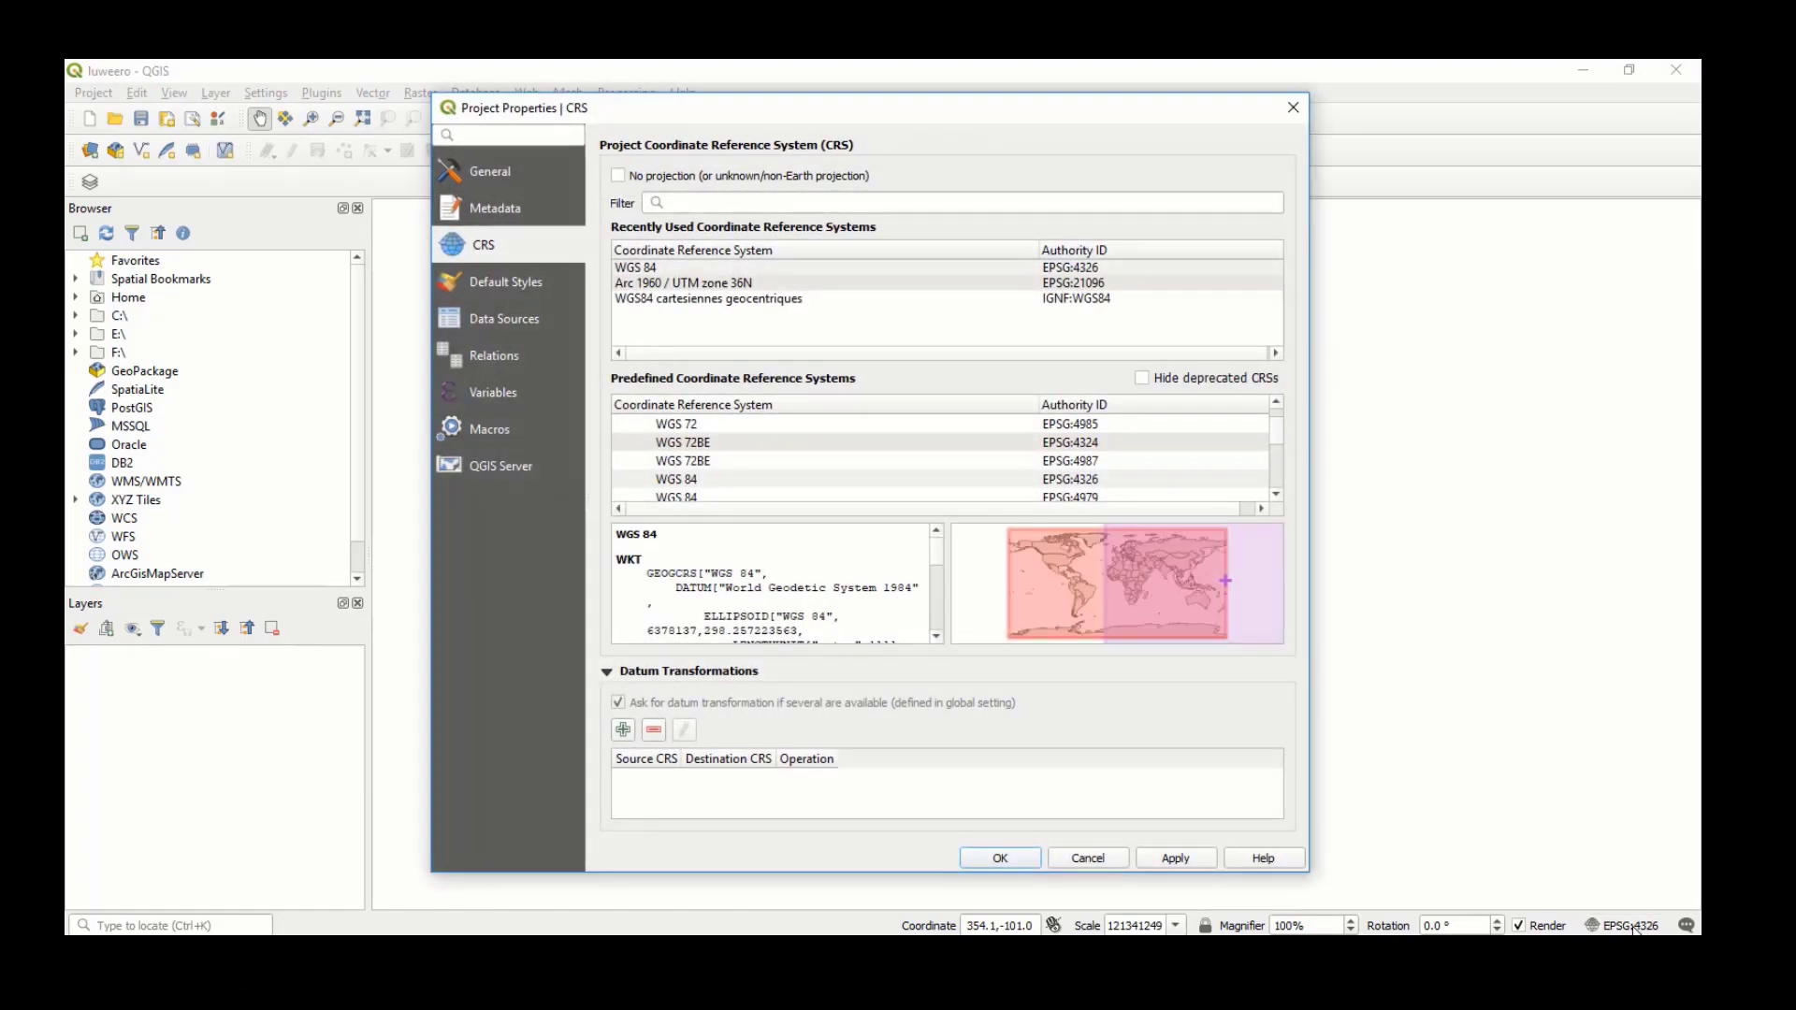
{"action": "left_click", "coordinate": [797, 284]}
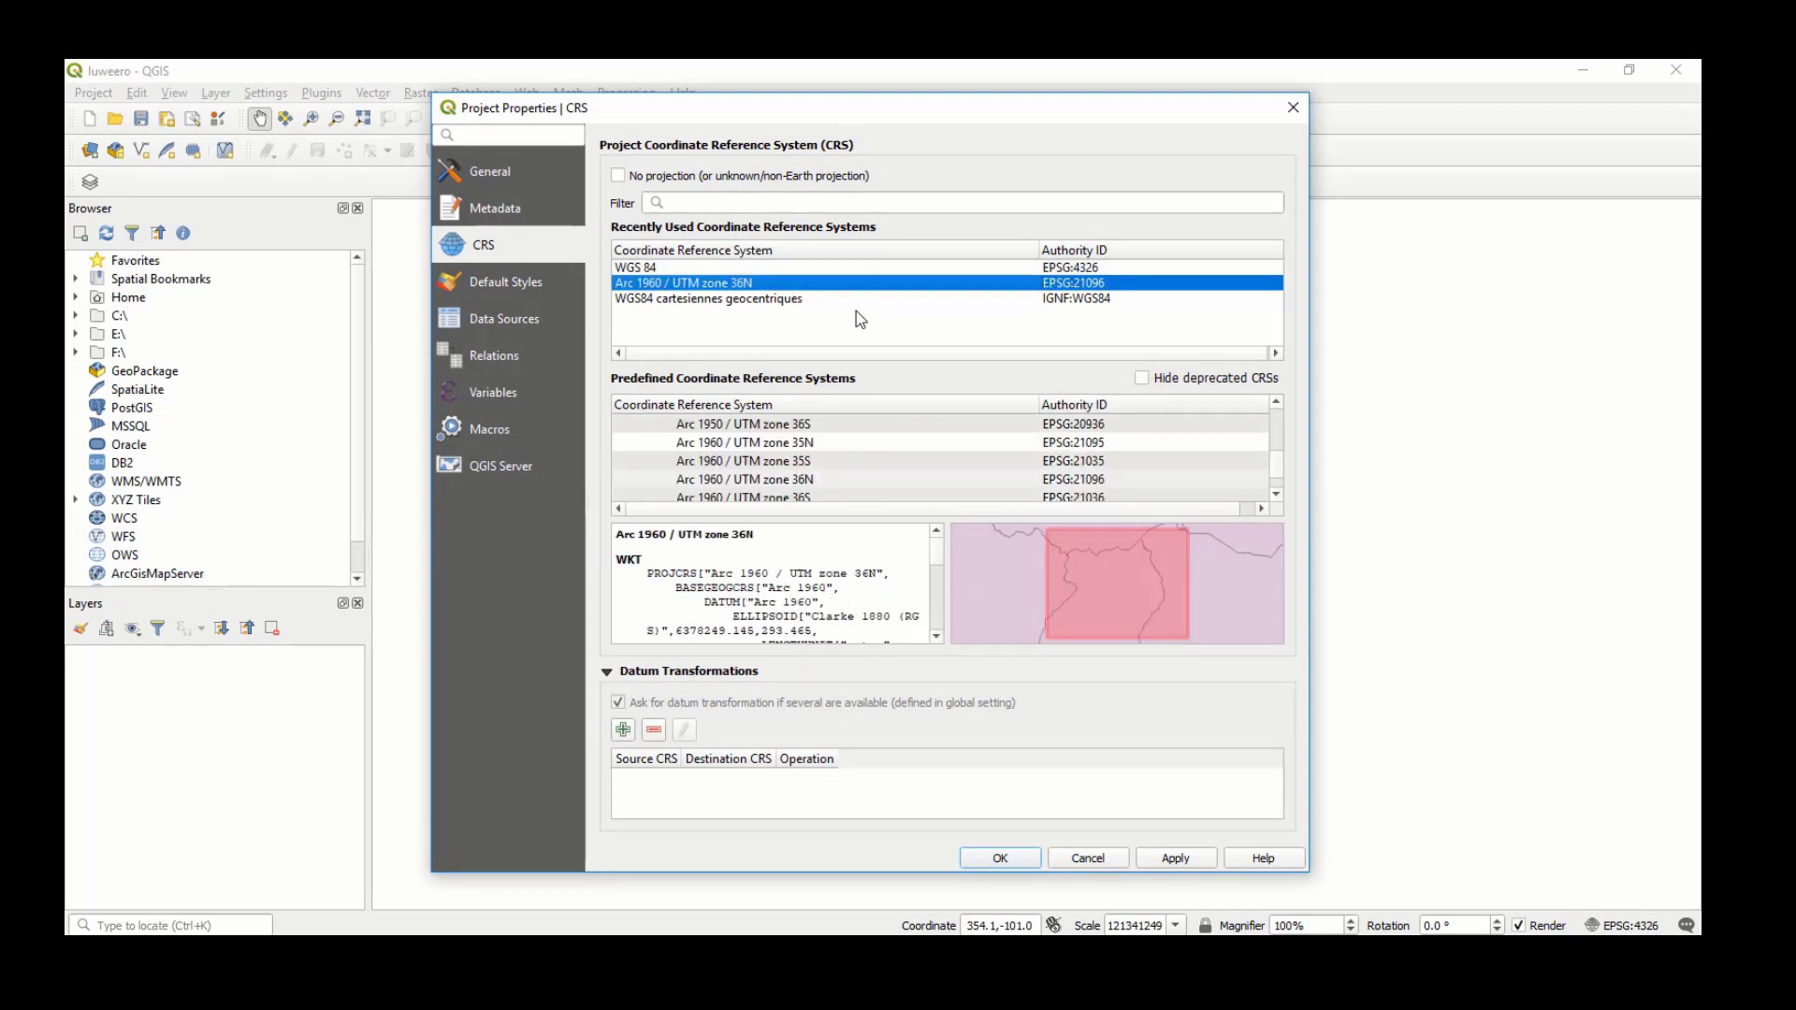
{"action": "left_click", "coordinate": [1164, 863]}
{"action": "left_click", "coordinate": [994, 856]}
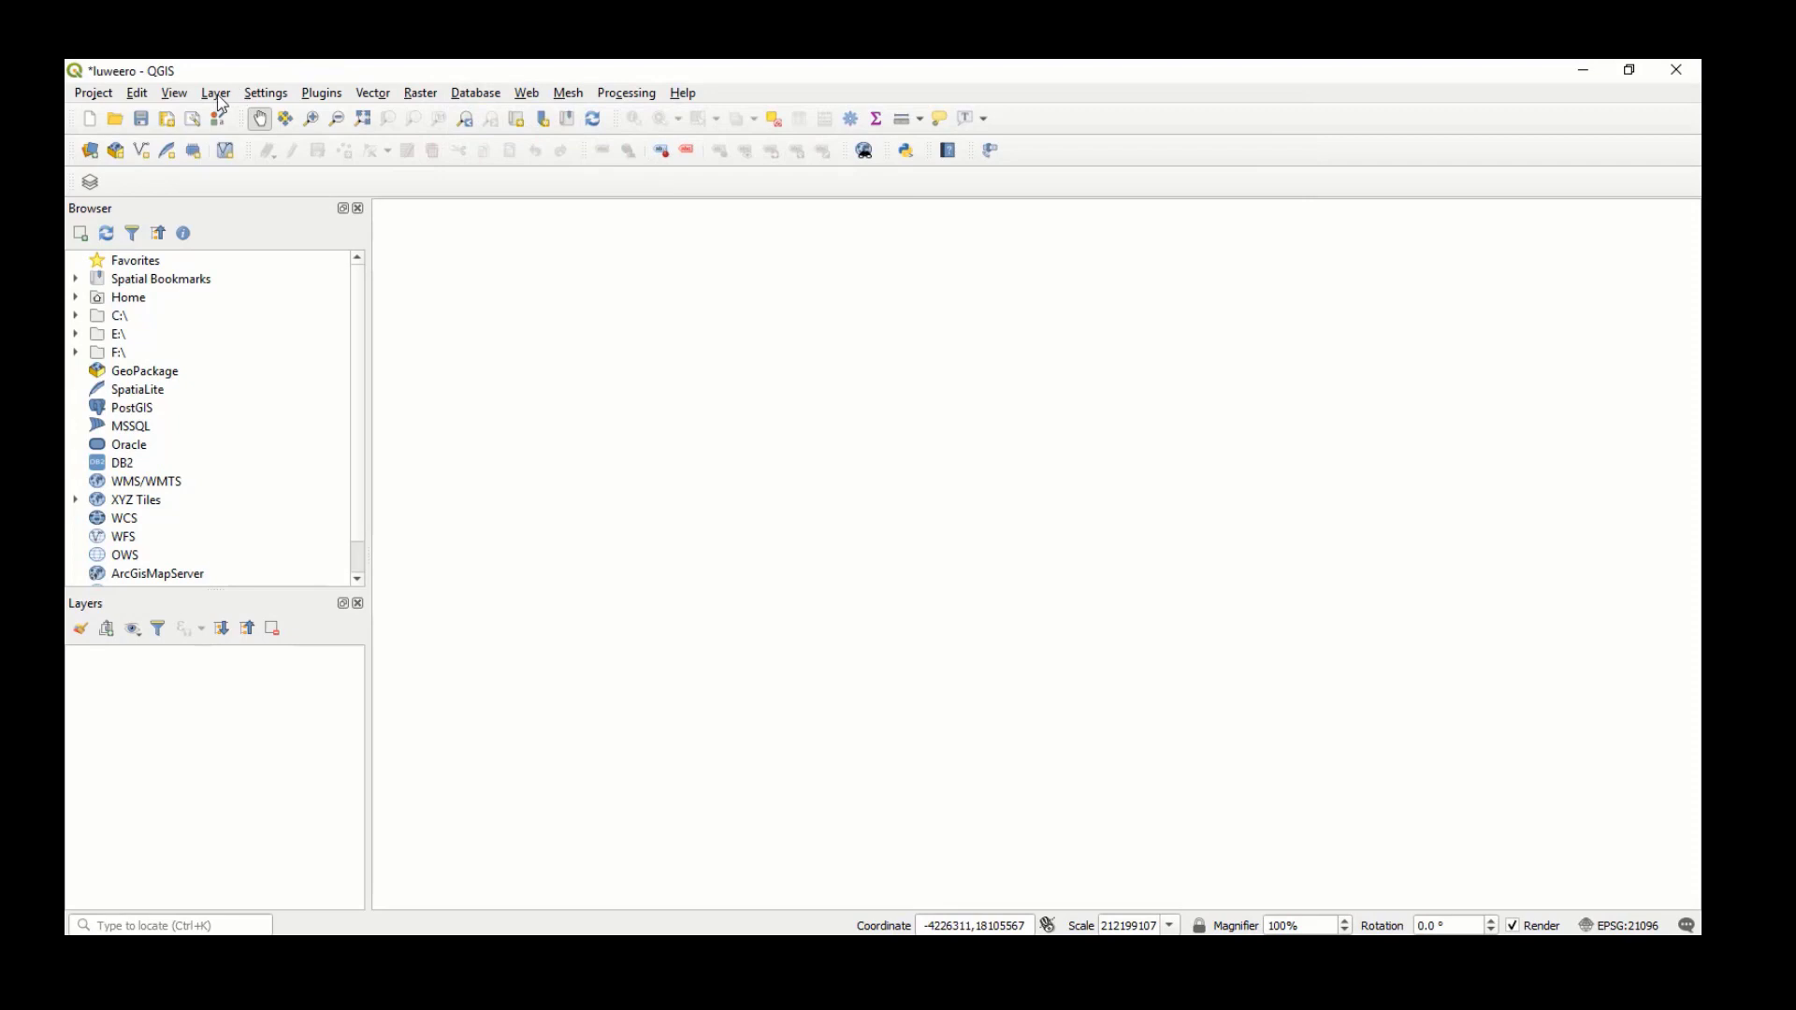
{"action": "left_click", "coordinate": [216, 96]}
{"action": "mouse_move", "coordinate": [272, 168]}
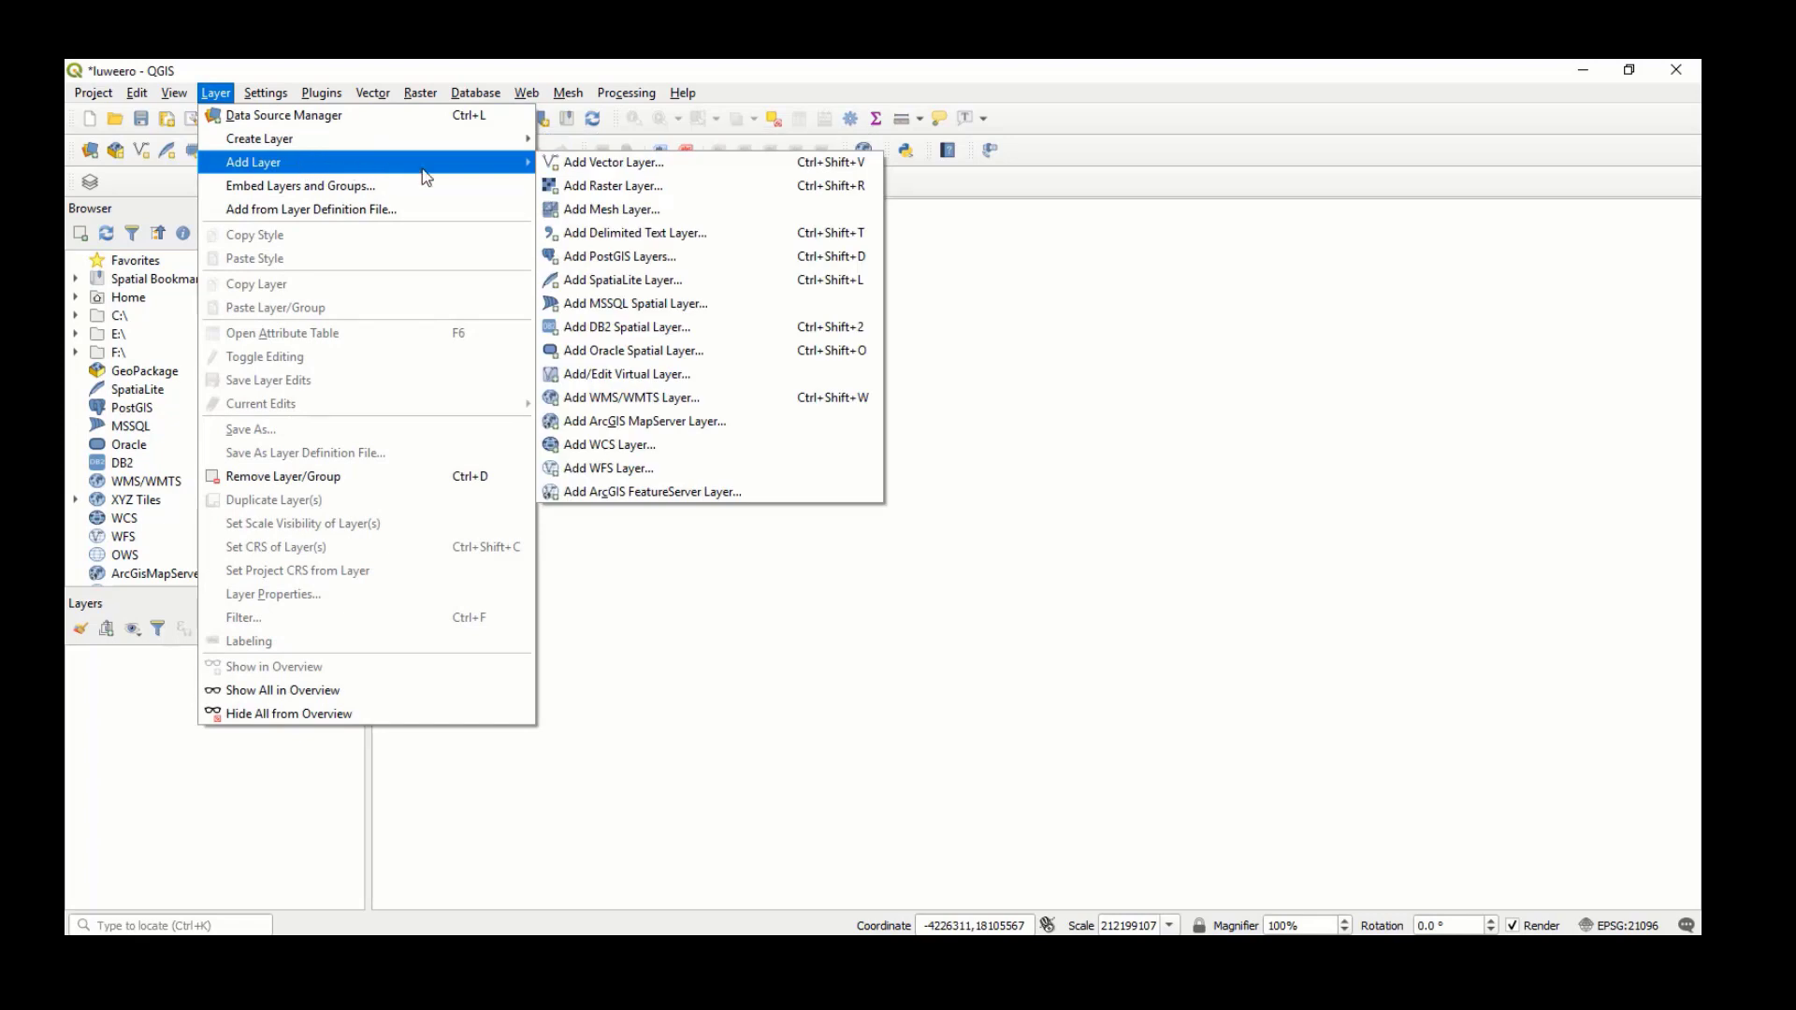
Pick luweero.shp from F:\yr four\L_5\luweero as the vector source, filtering to ESRI Shapefiles.
{"action": "left_click", "coordinate": [599, 166]}
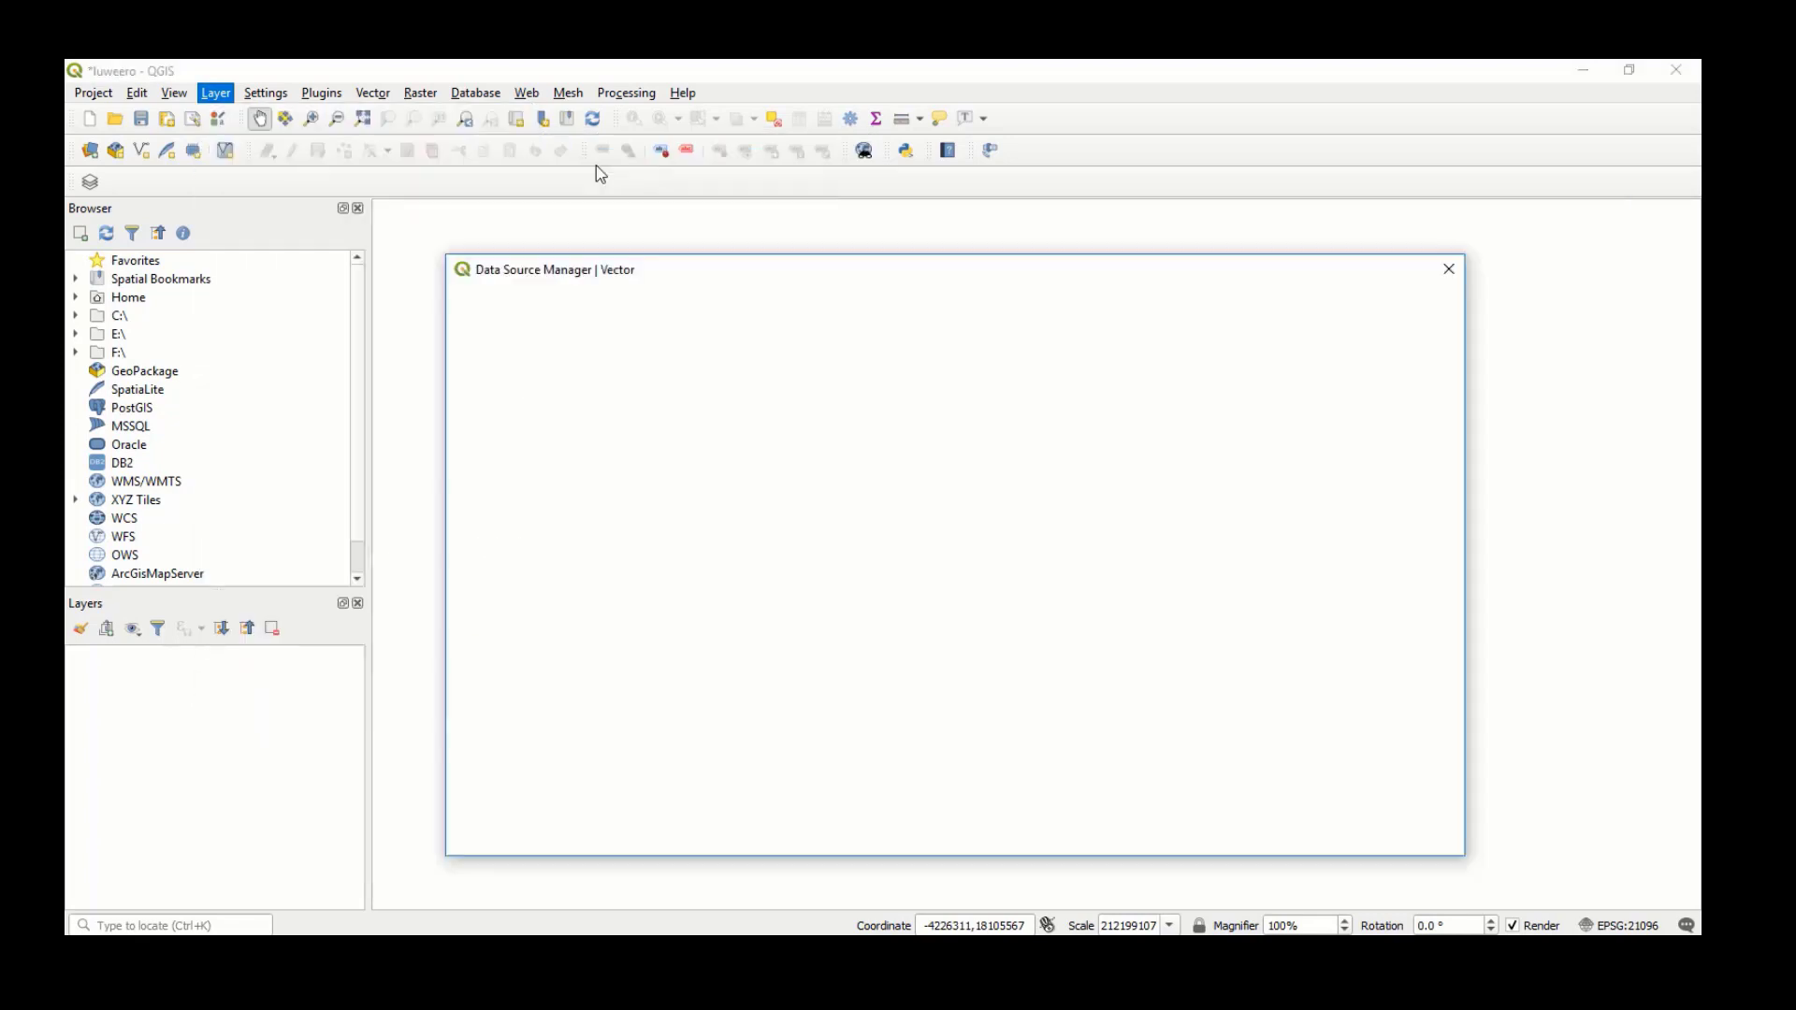
{"action": "left_click", "coordinate": [1423, 468]}
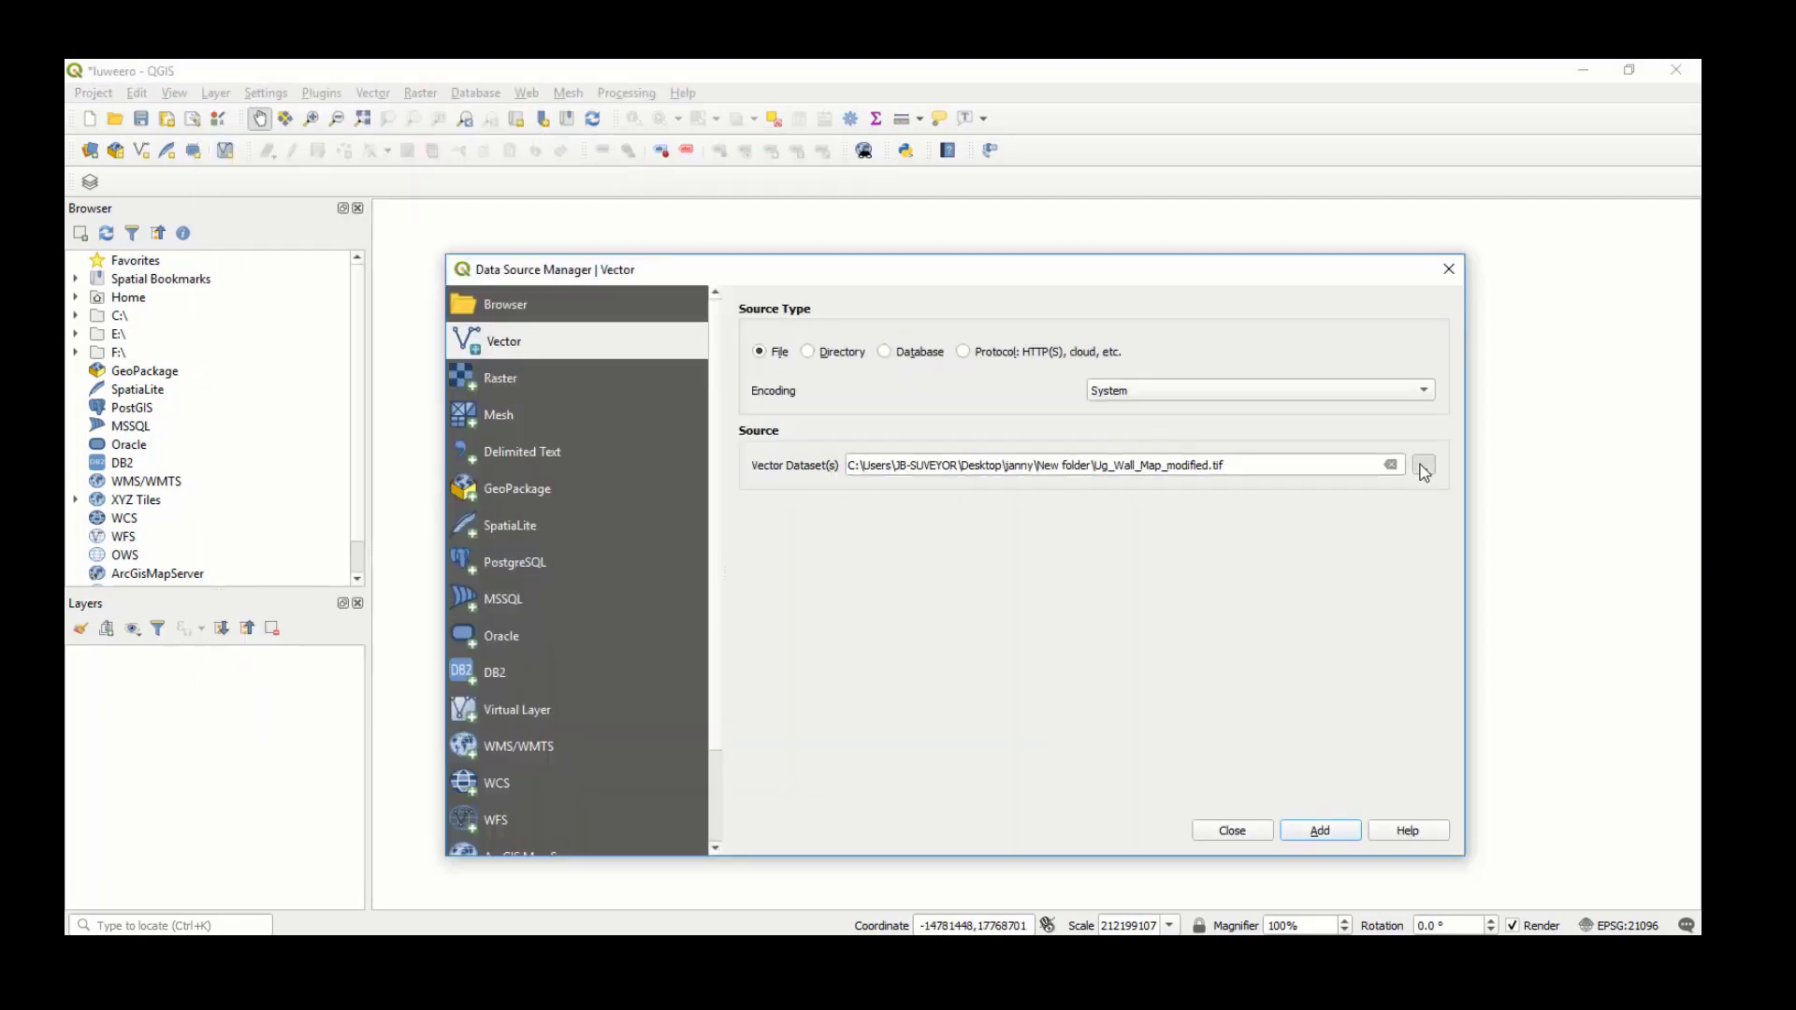
{"action": "left_click", "coordinate": [974, 215]}
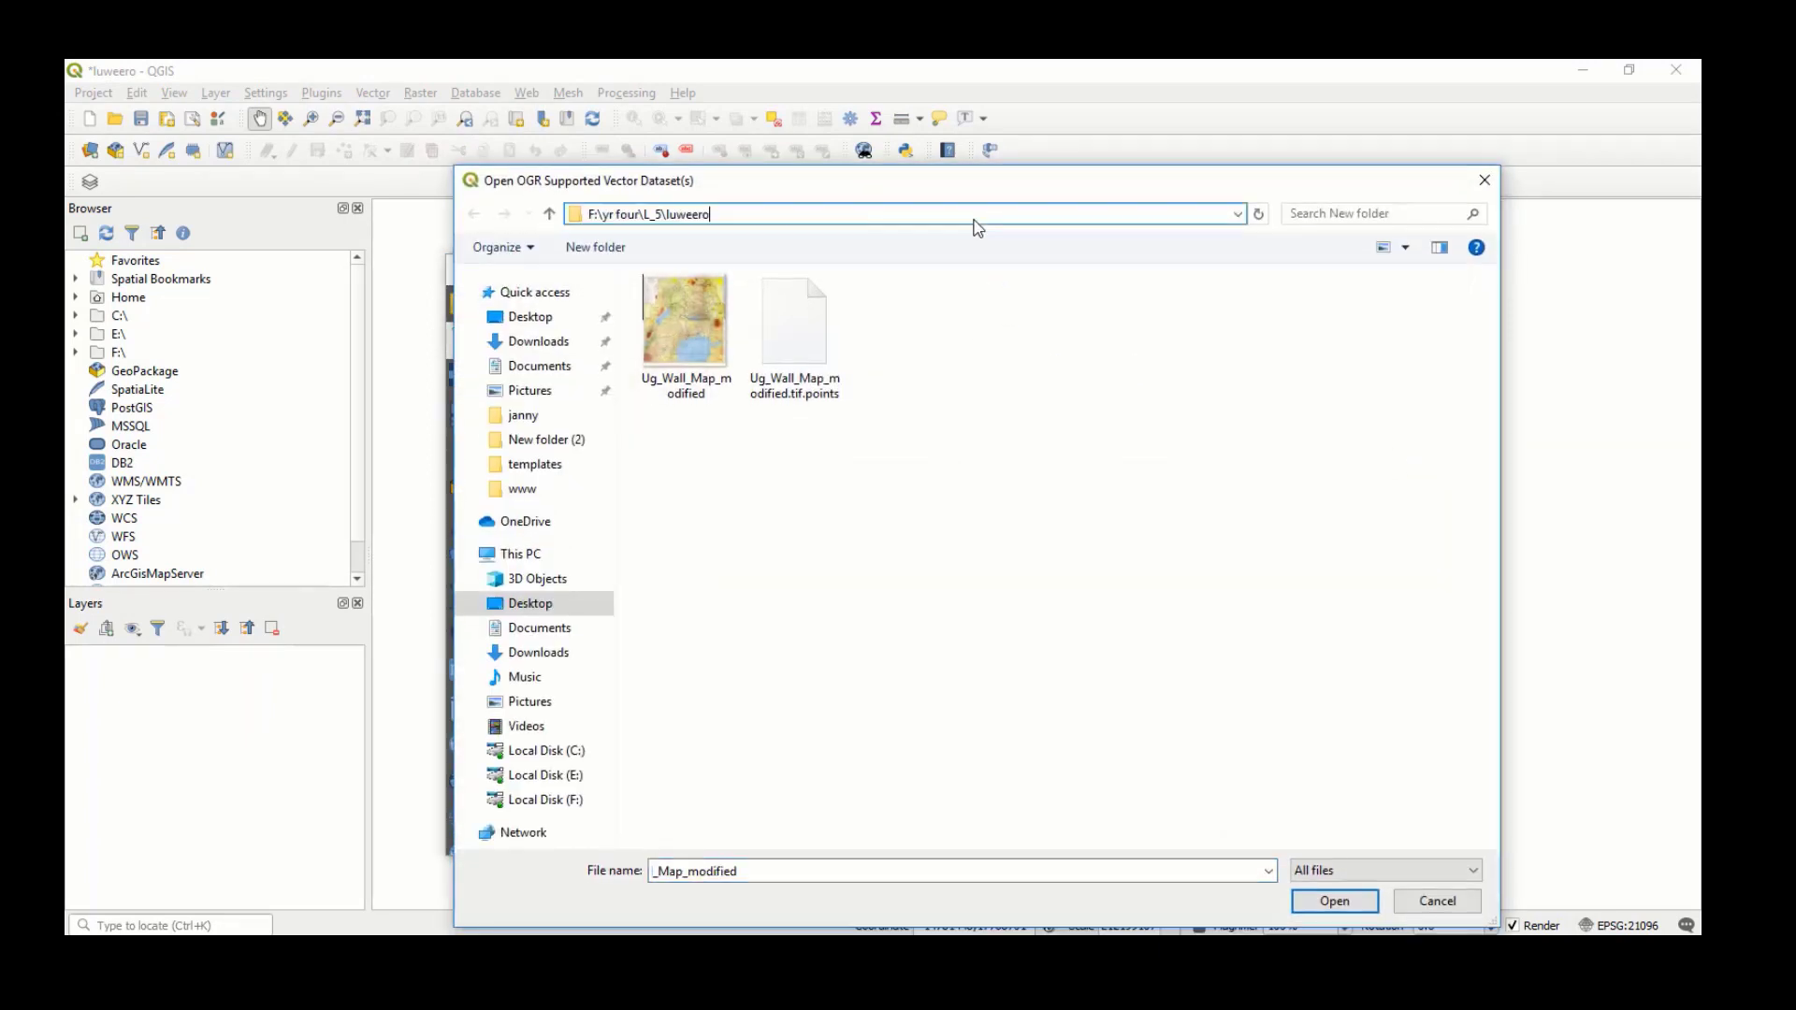
{"action": "type", "text": "F:\\yr four\\L_5\\luweero"}
{"action": "key", "text": "Return"}
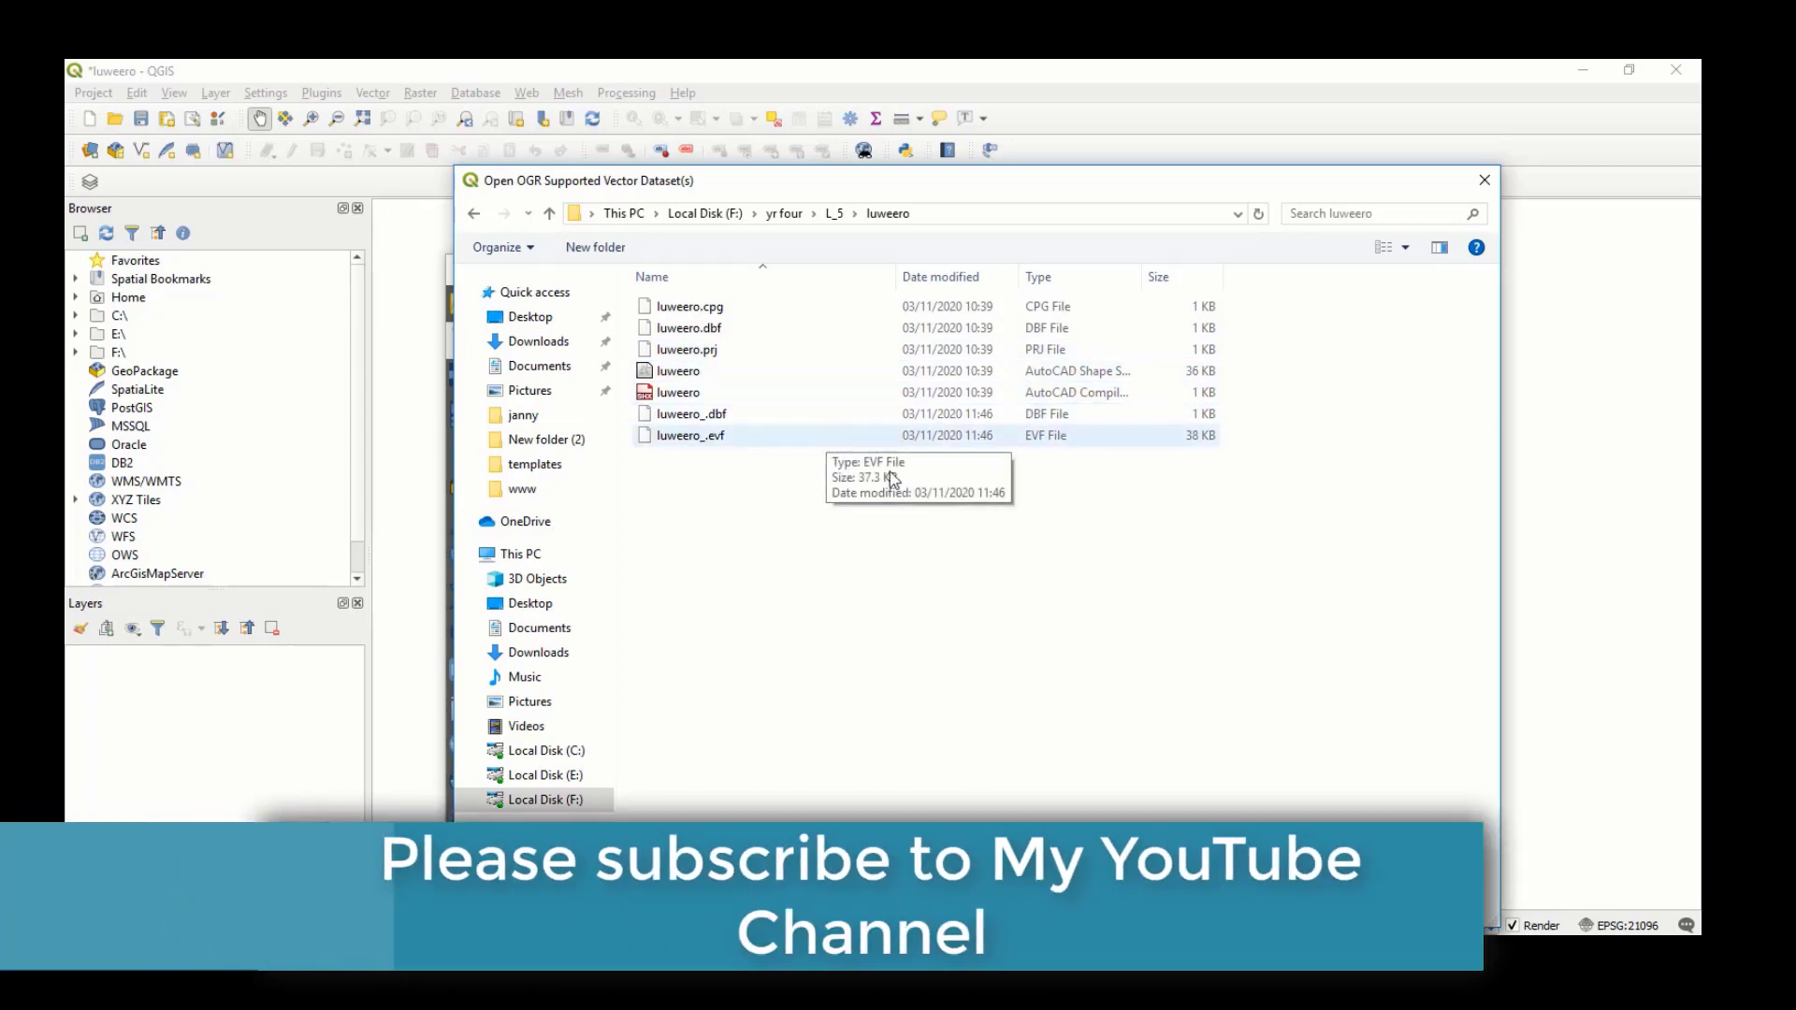
{"action": "left_click", "coordinate": [864, 374]}
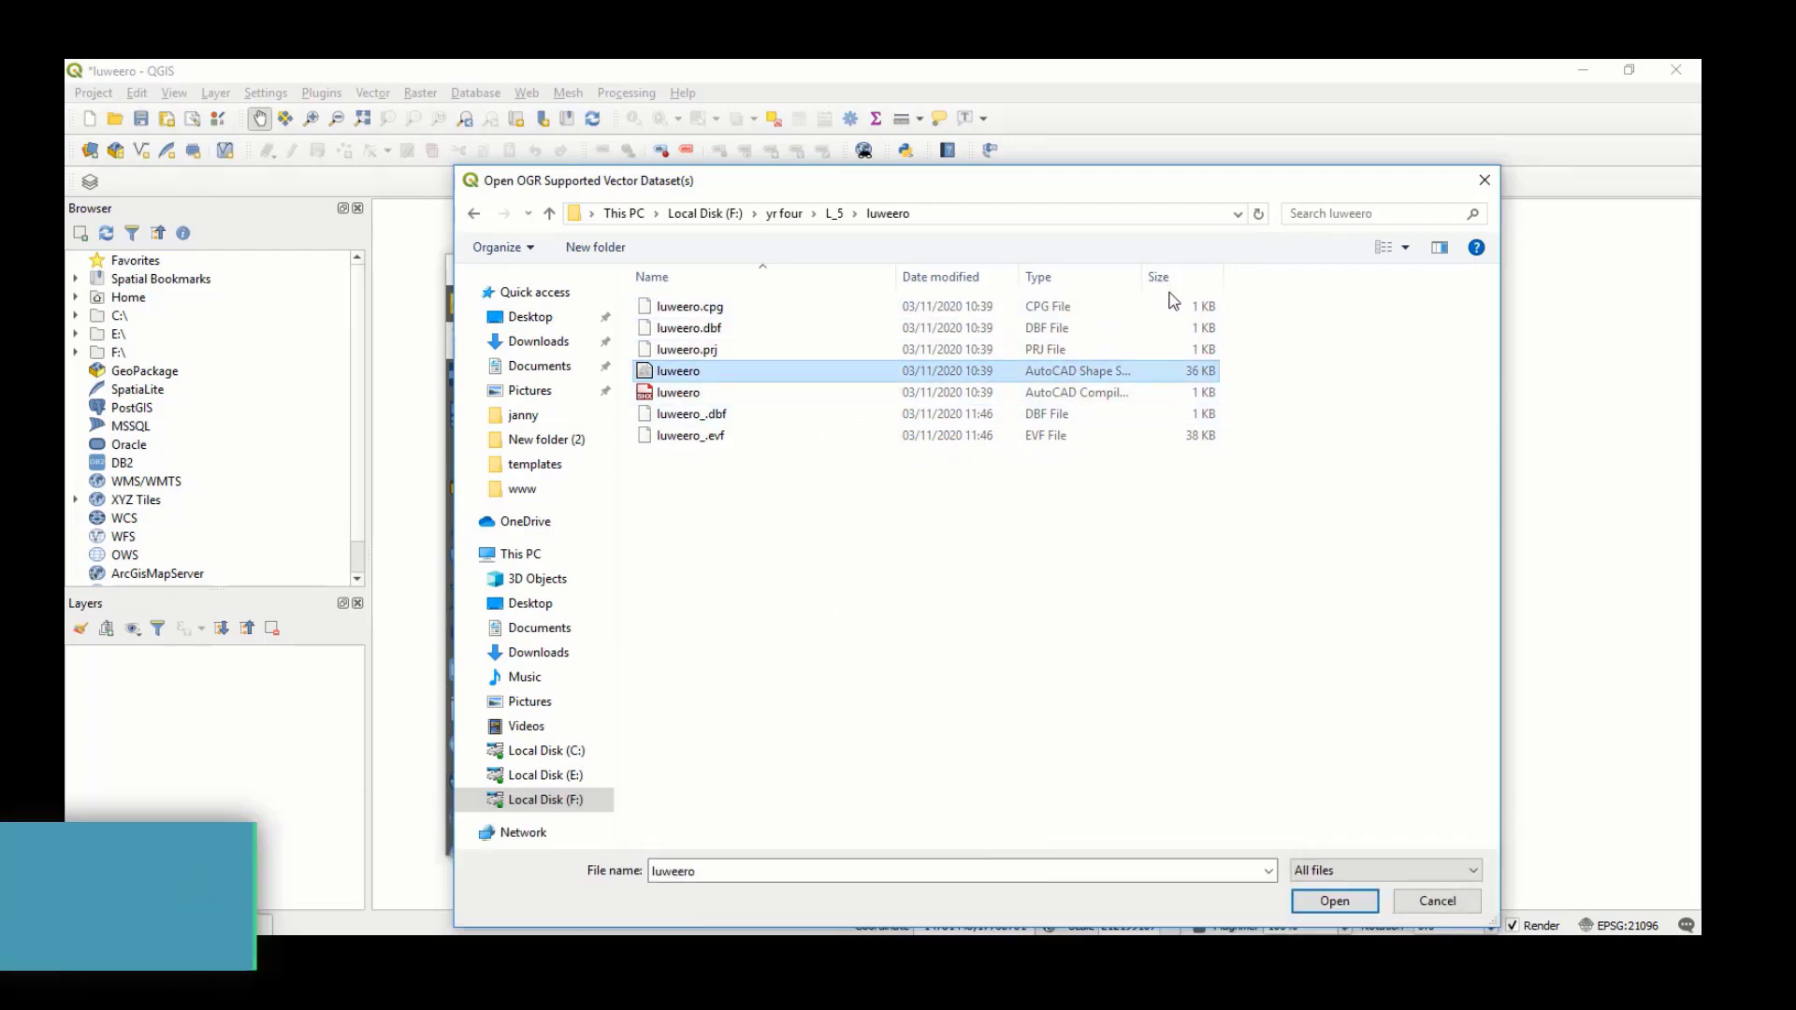
{"action": "left_click", "coordinate": [1403, 870]}
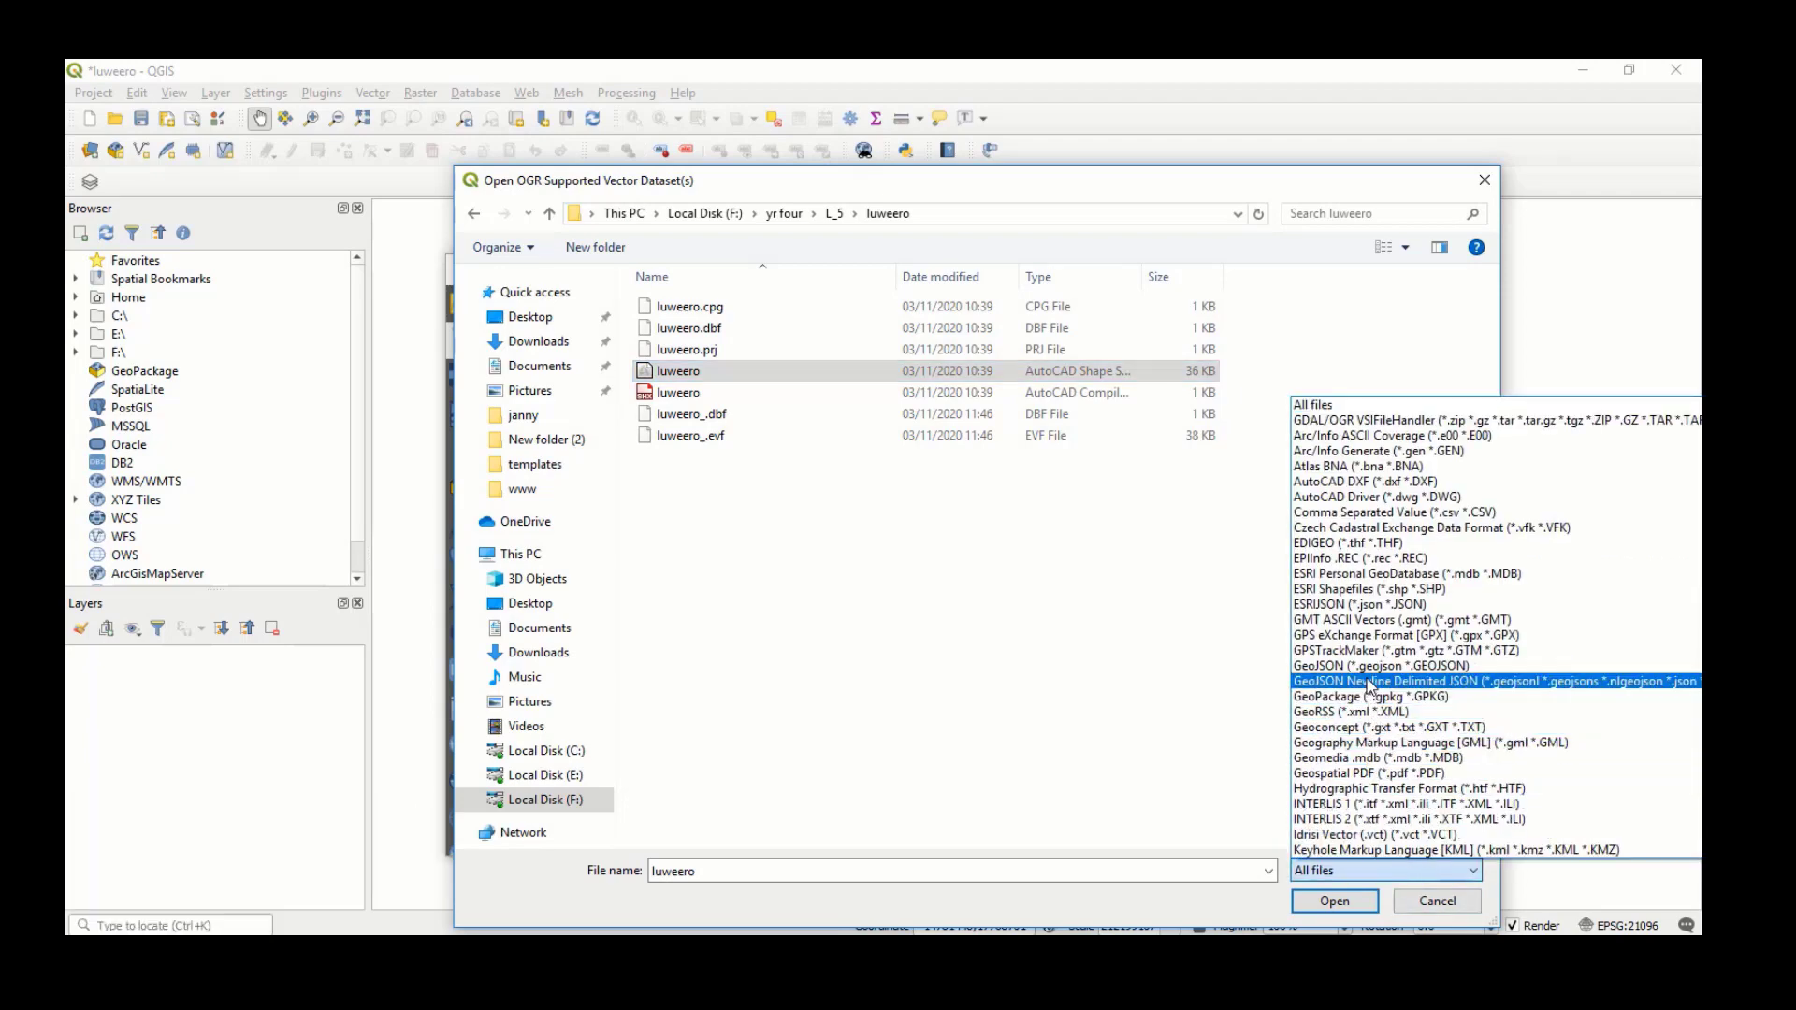
{"action": "left_click", "coordinate": [1354, 589]}
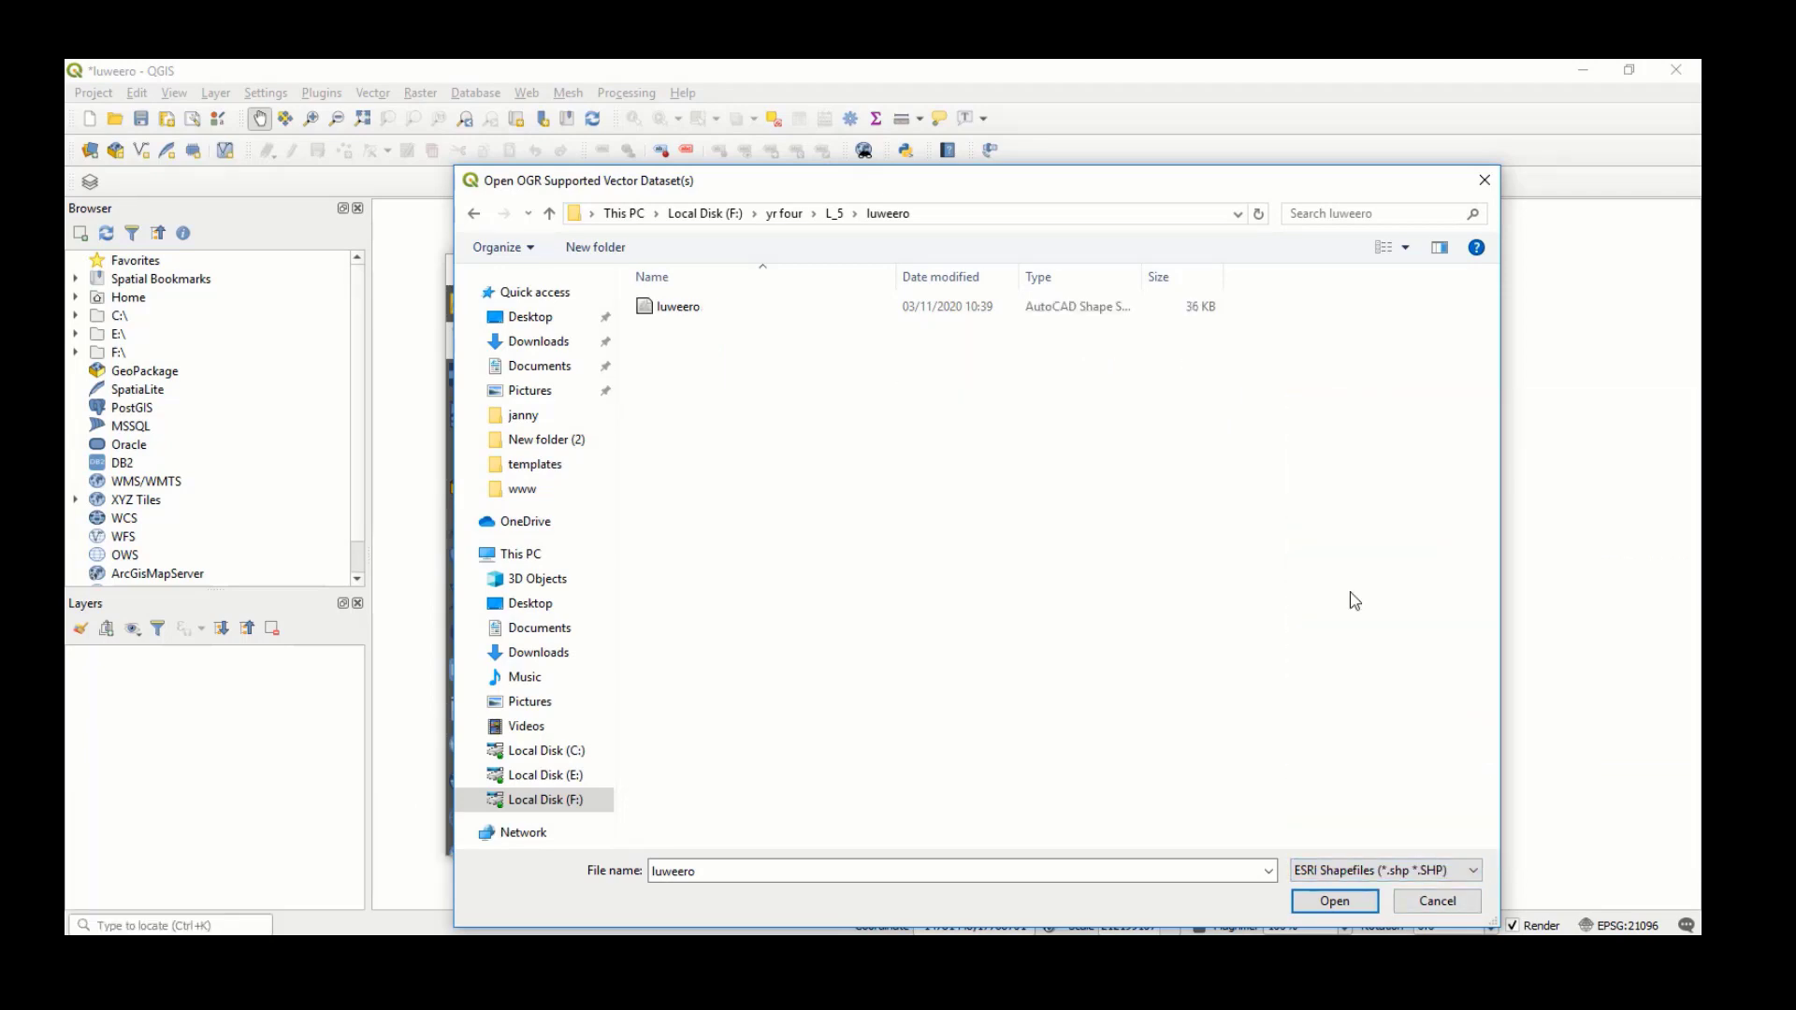
{"action": "left_click", "coordinate": [801, 315]}
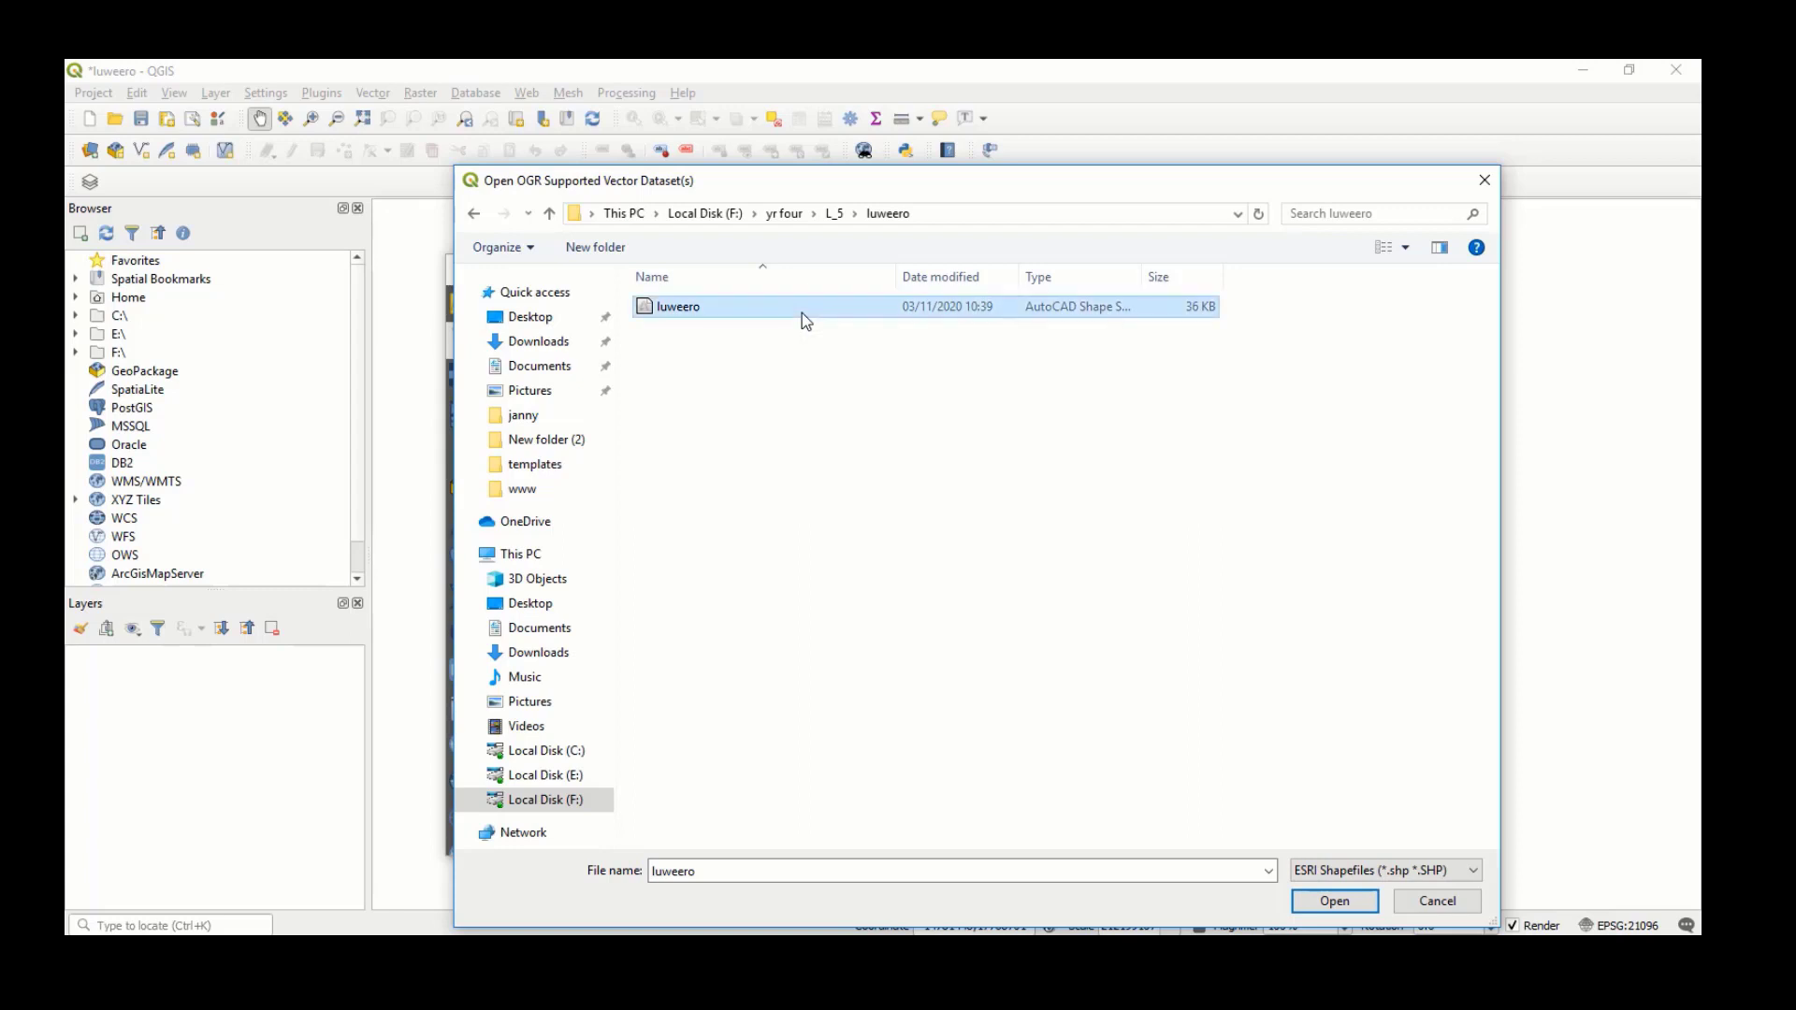
{"action": "left_click", "coordinate": [1347, 900]}
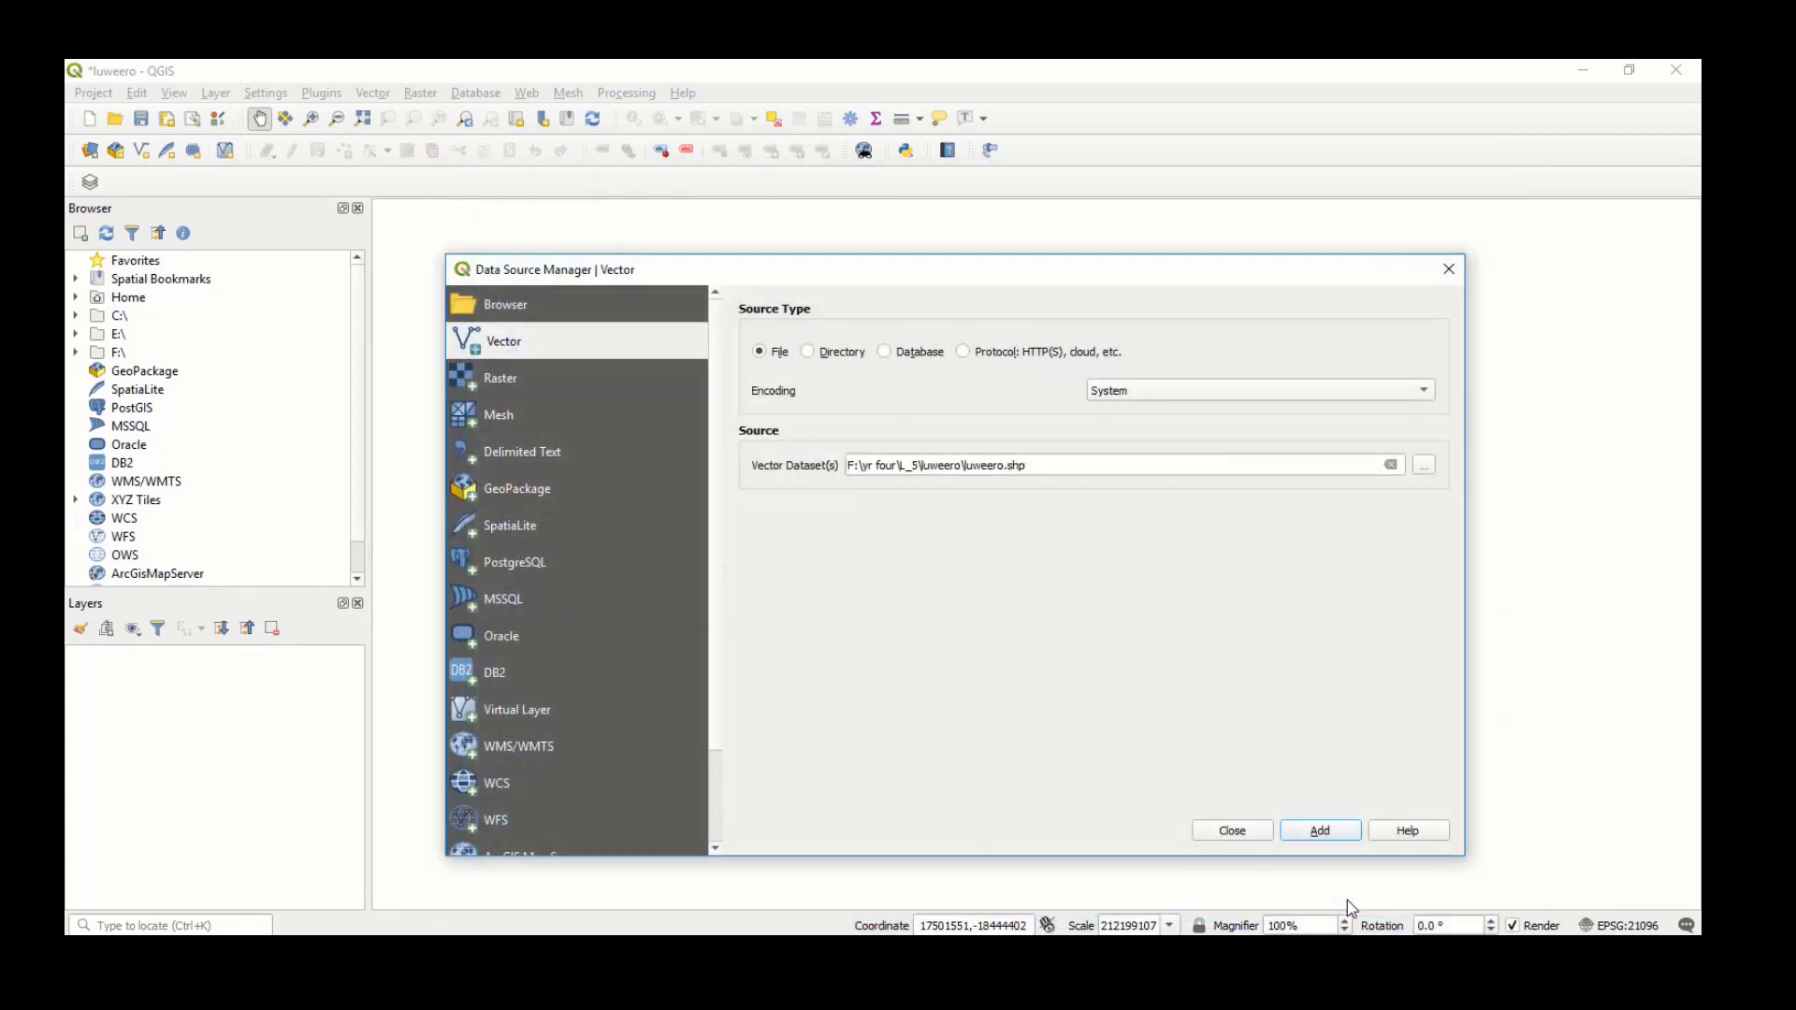
Add the luweero polygon layer, accepting the suggested transformation, and frame it on the map.
{"action": "left_click", "coordinate": [1320, 831]}
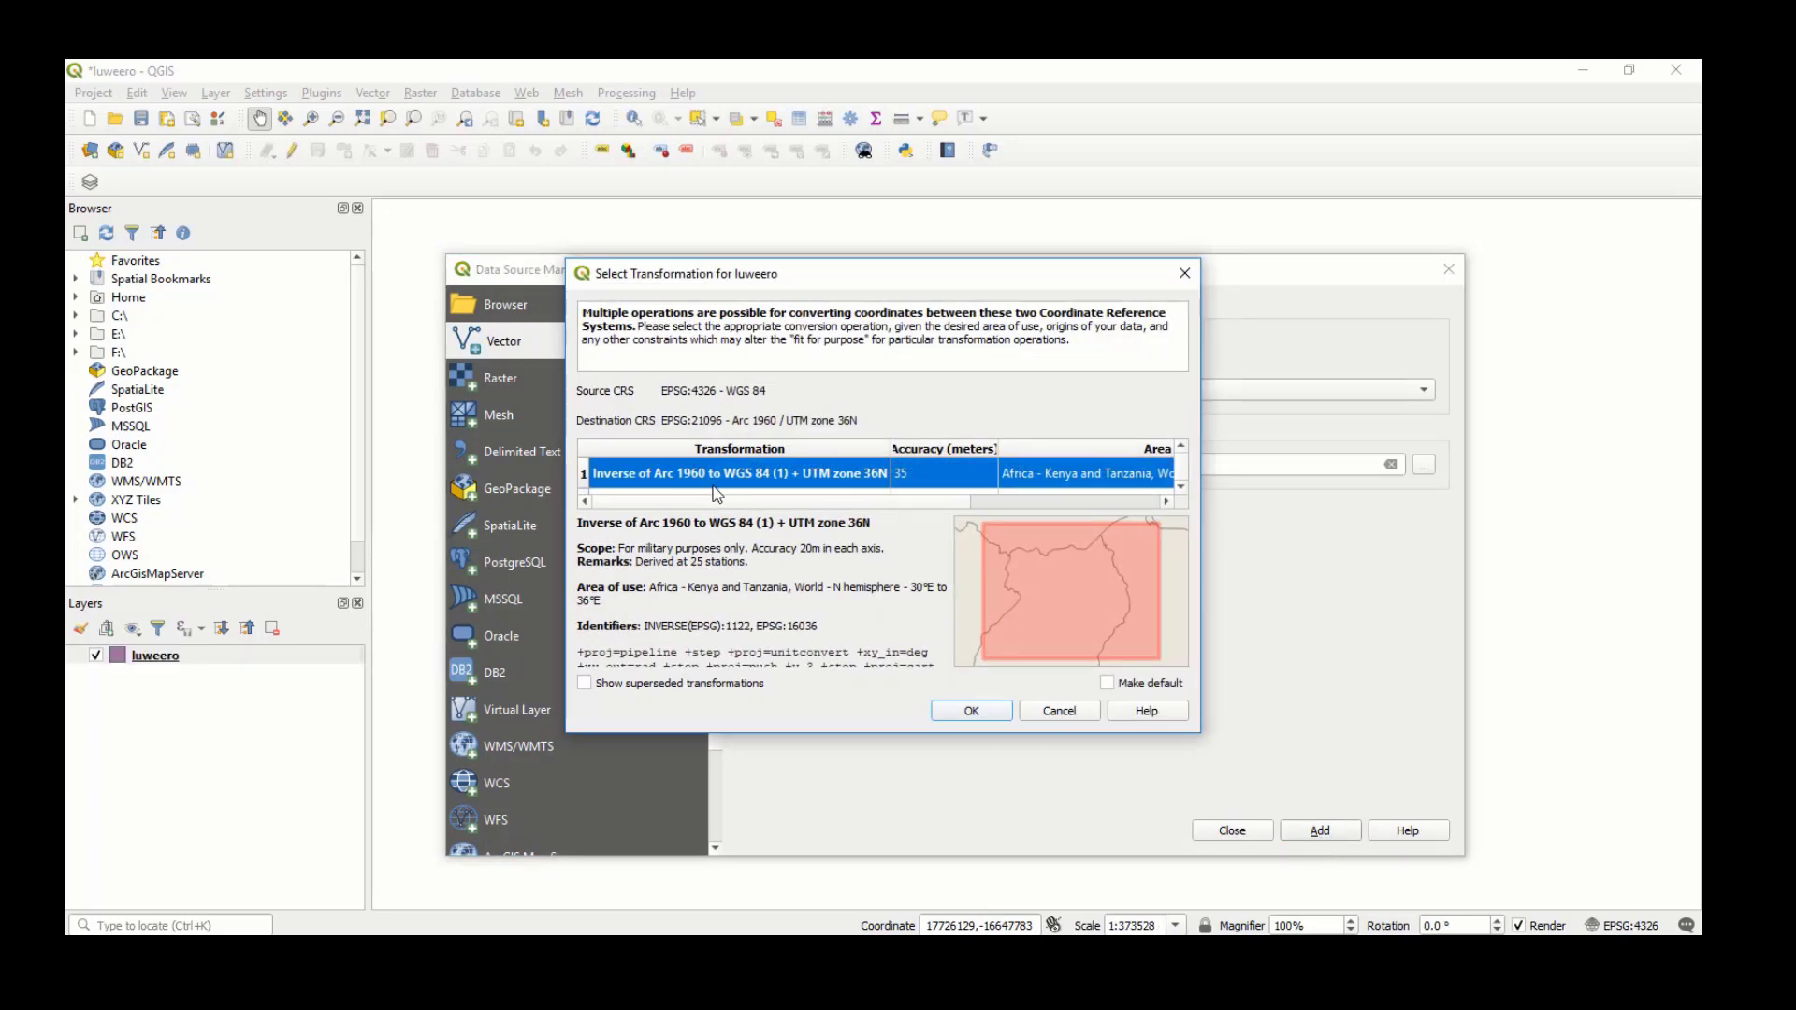
{"action": "left_click", "coordinate": [967, 713]}
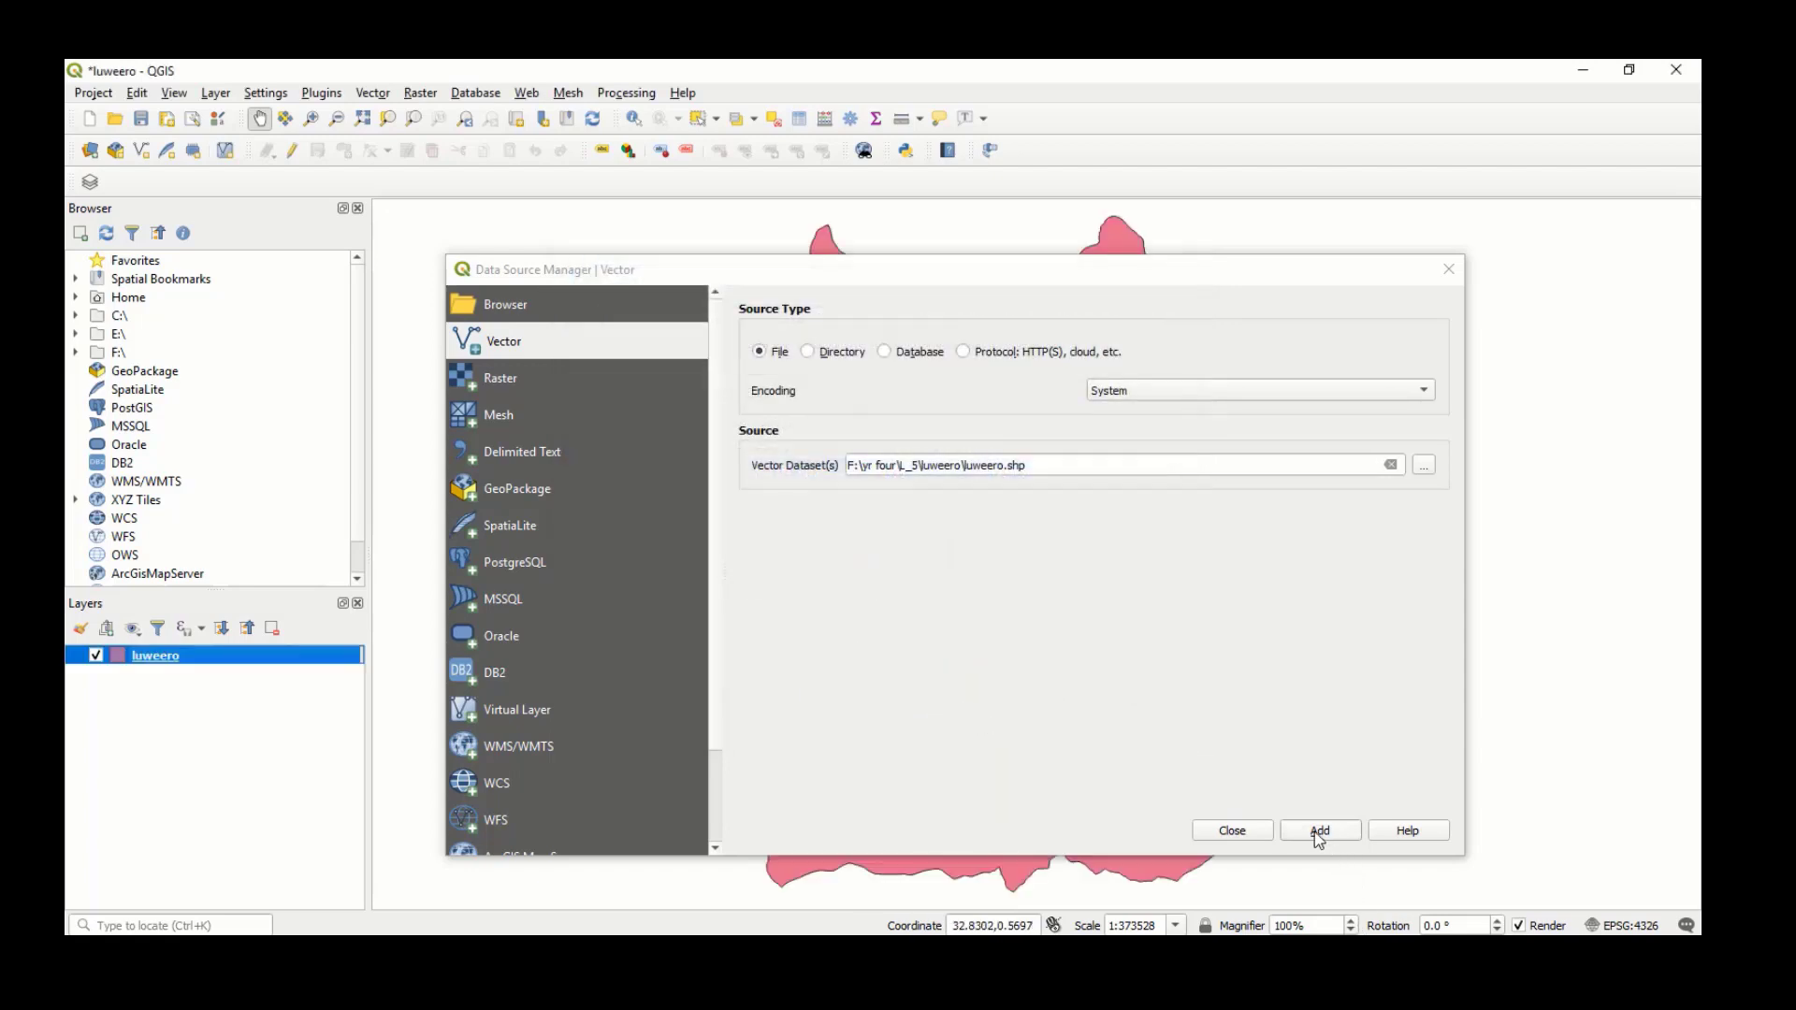
{"action": "left_click", "coordinate": [1254, 837]}
{"action": "scroll", "coordinate": [1107, 582], "scroll_direction": "down", "scroll_amount": 1}
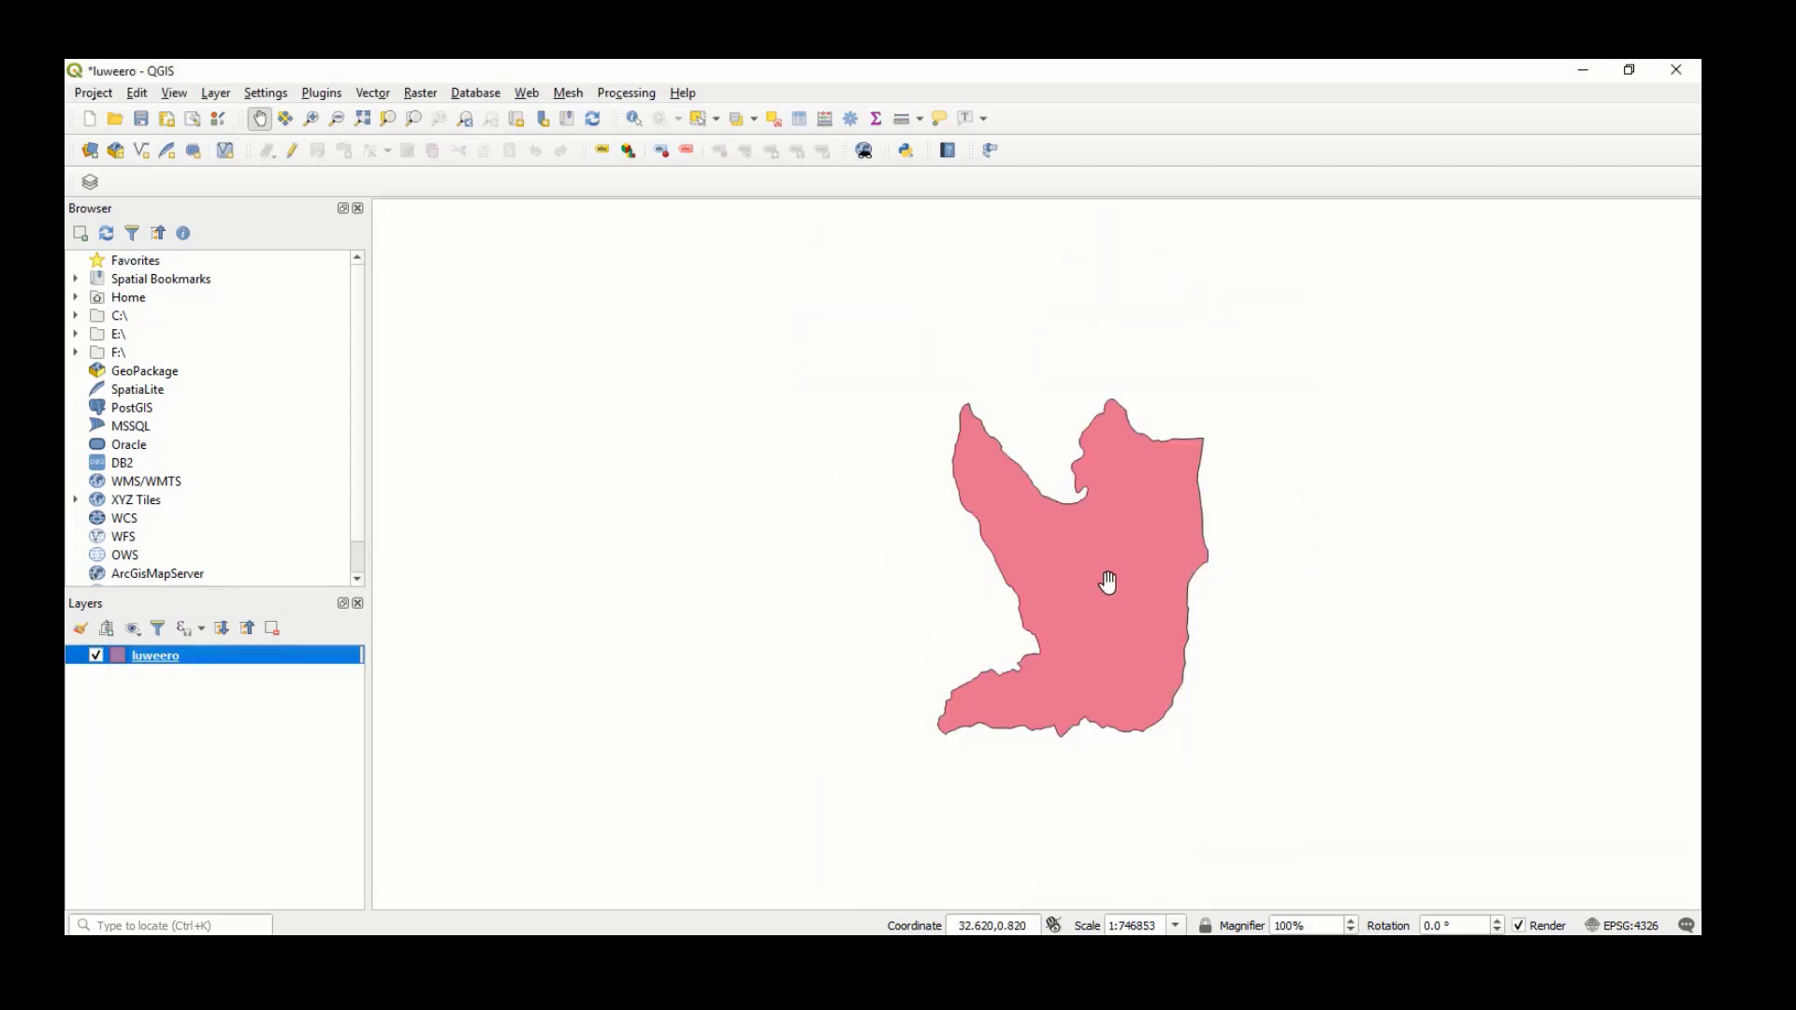
{"action": "left_click_drag", "start_coordinate": [1142, 509], "coordinate": [1117, 561]}
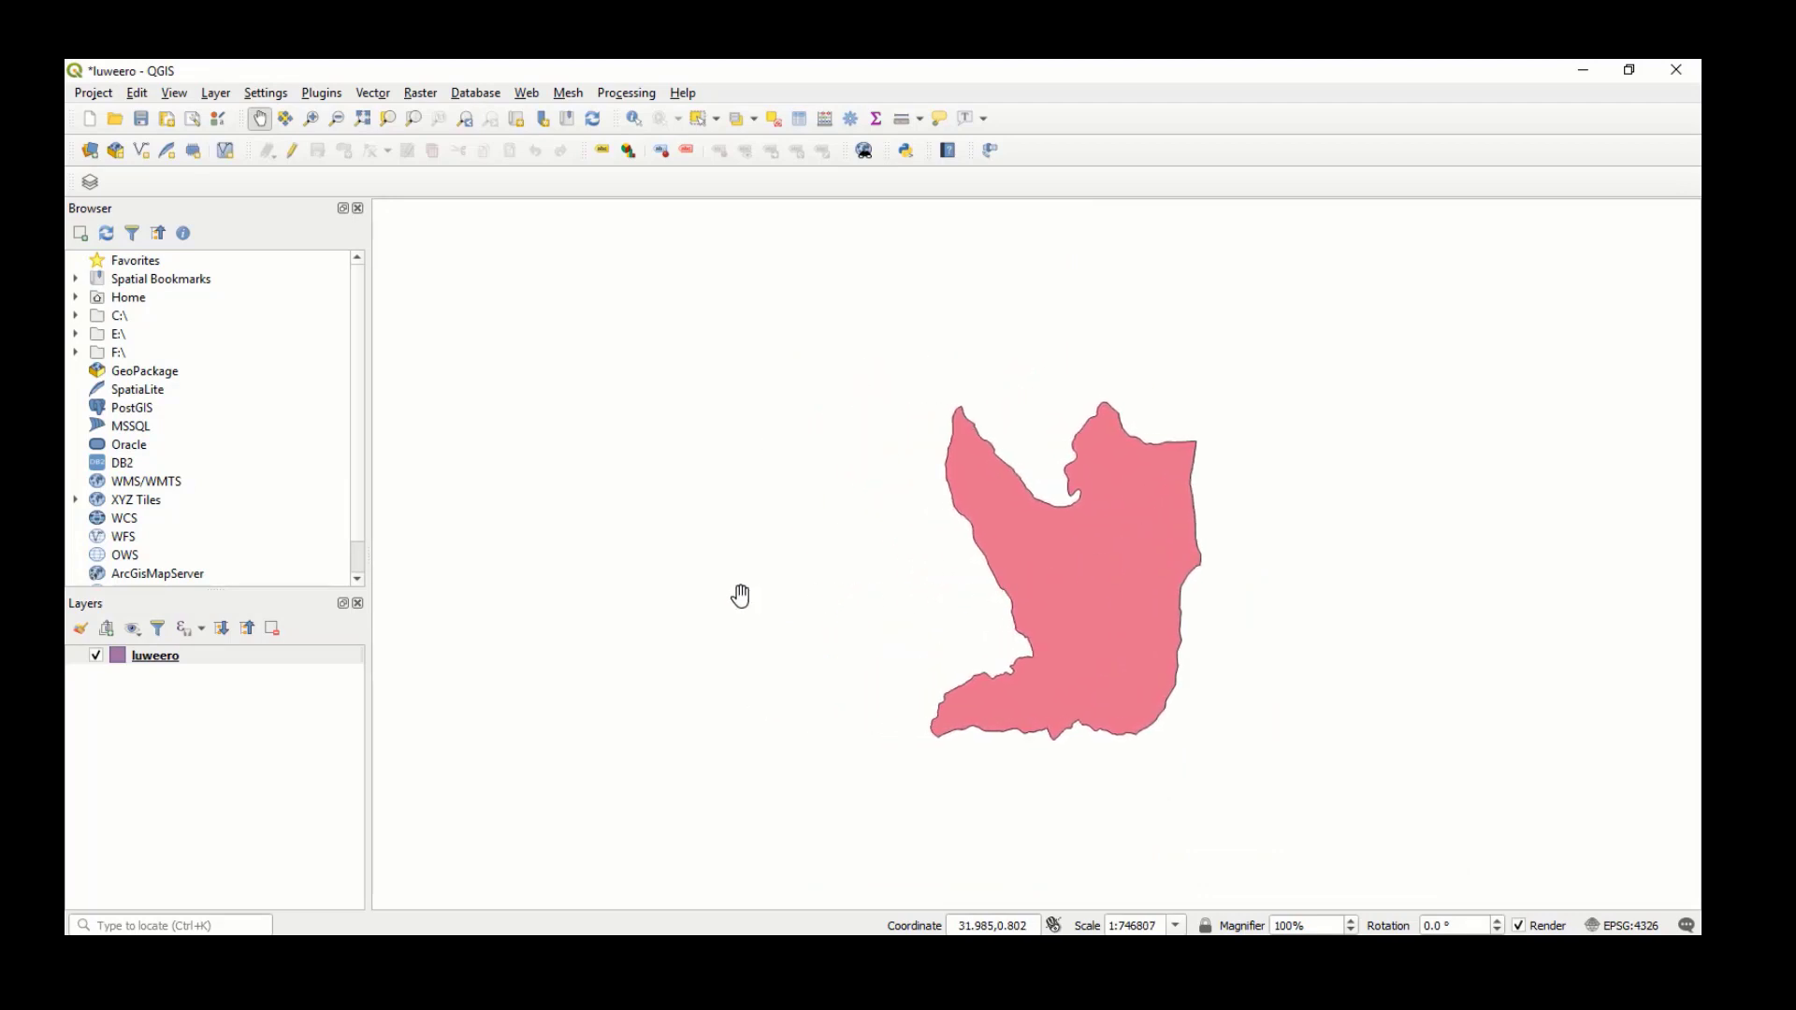
{"action": "scroll", "coordinate": [1085, 574], "scroll_direction": "up", "scroll_amount": 1}
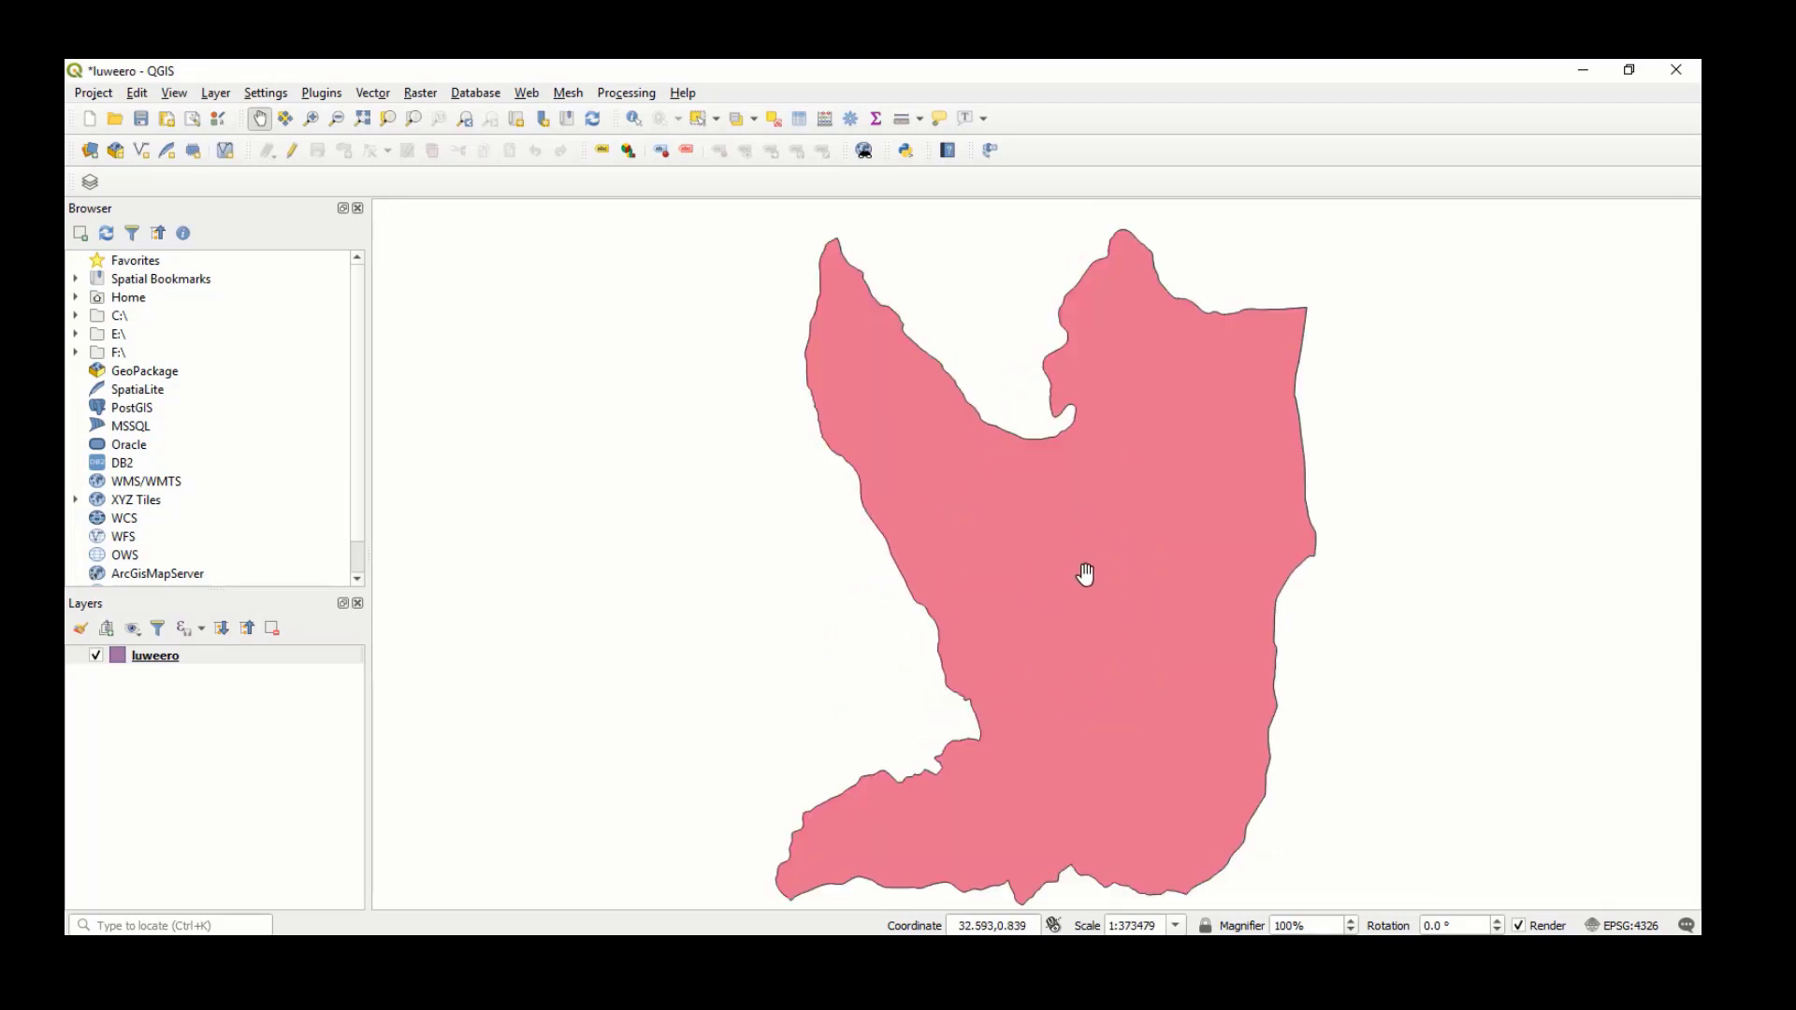
{"action": "scroll", "coordinate": [1085, 573], "scroll_direction": "down", "scroll_amount": 1}
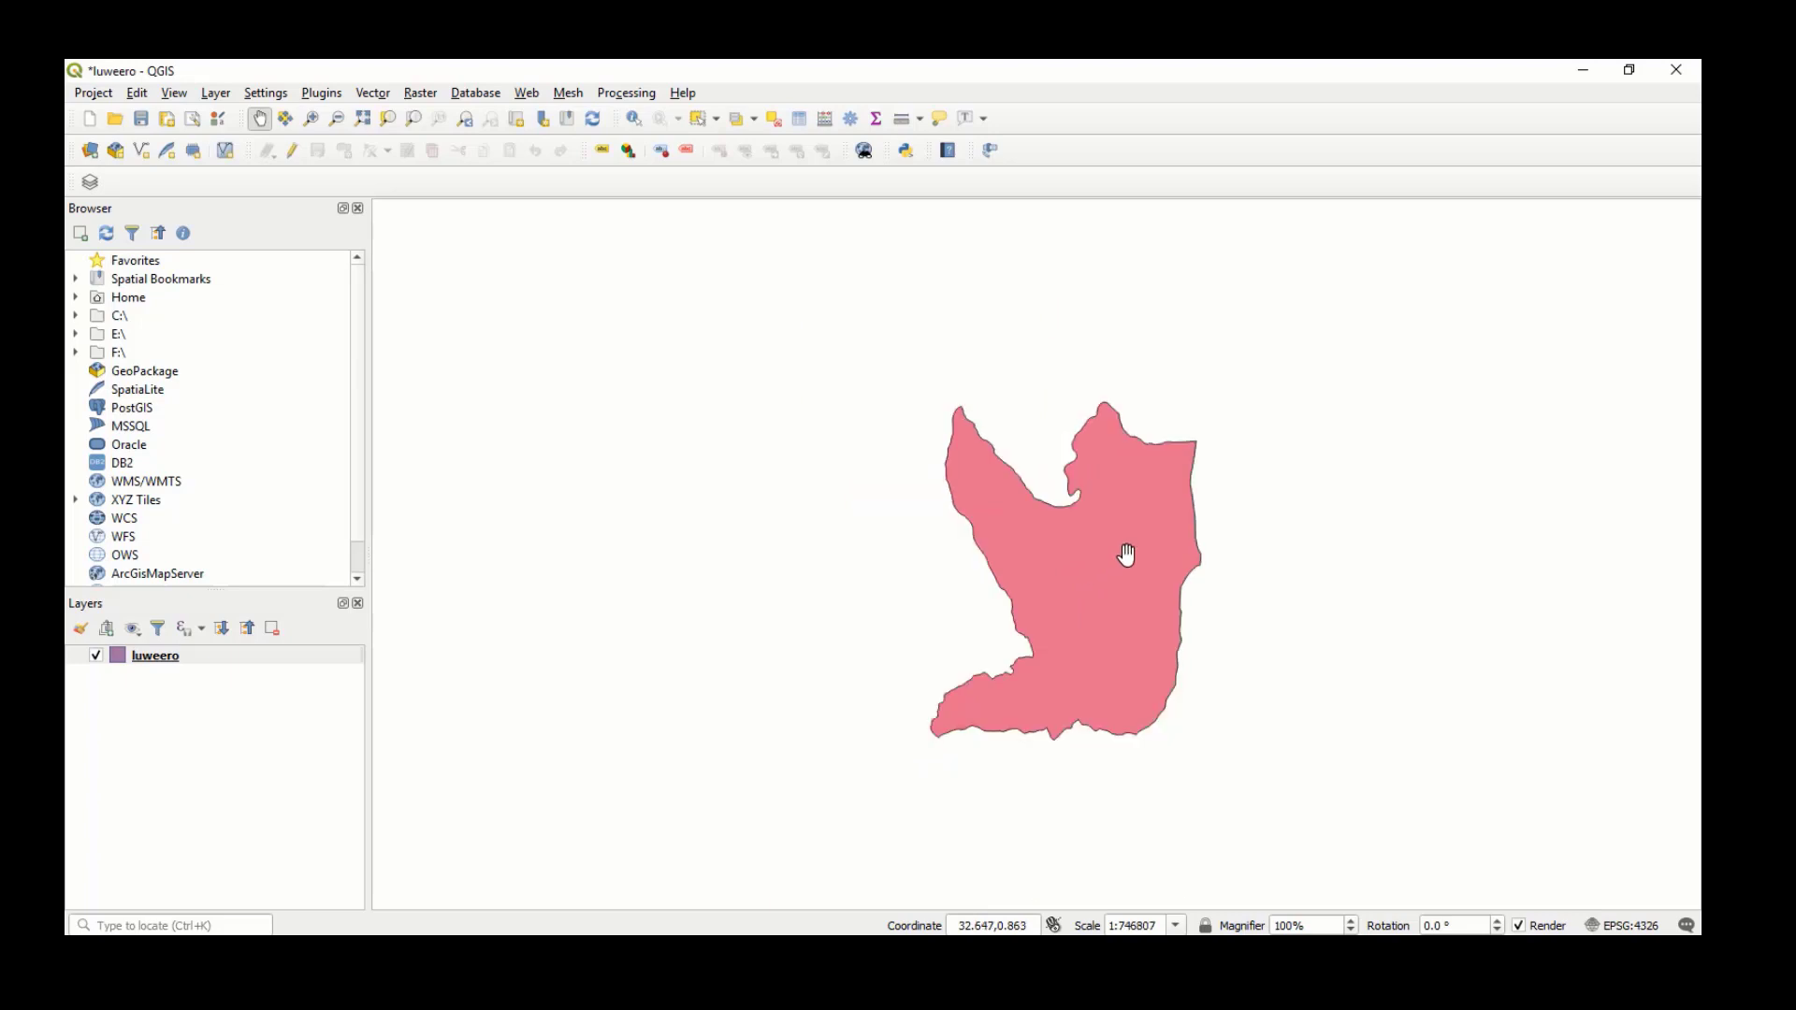
{"action": "left_click", "coordinate": [157, 669]}
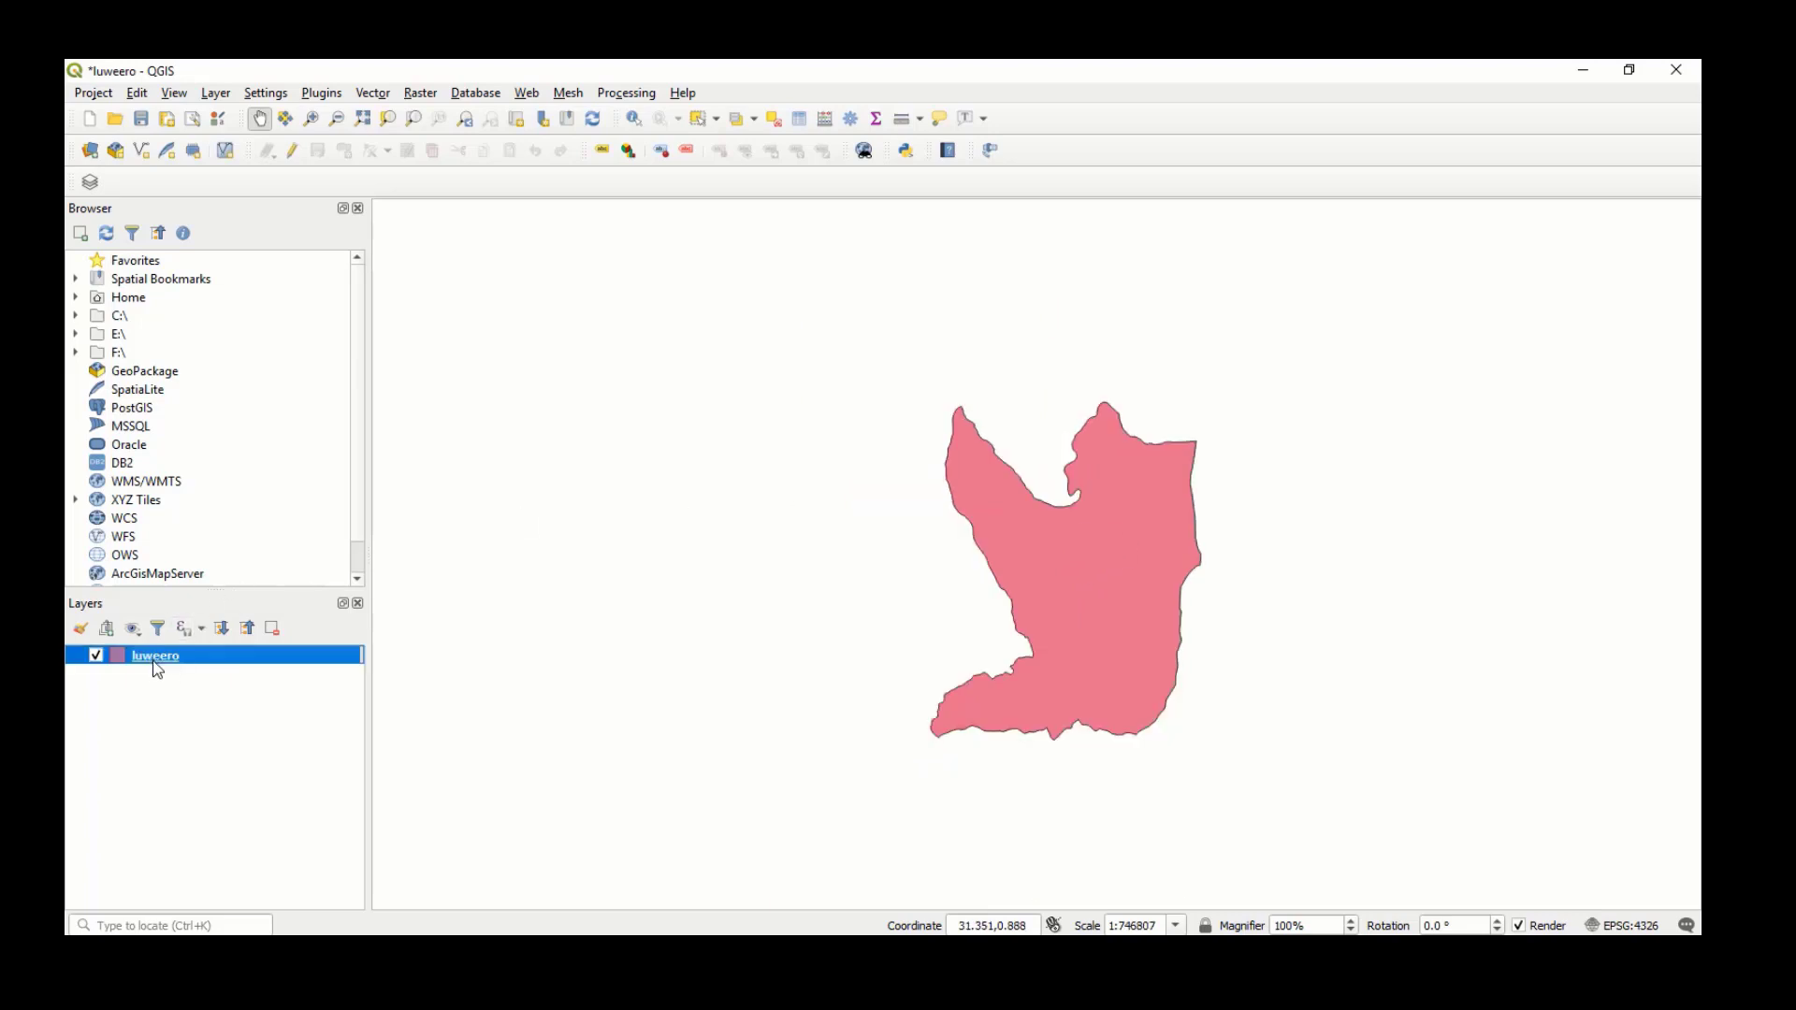
{"action": "right_click", "coordinate": [157, 670]}
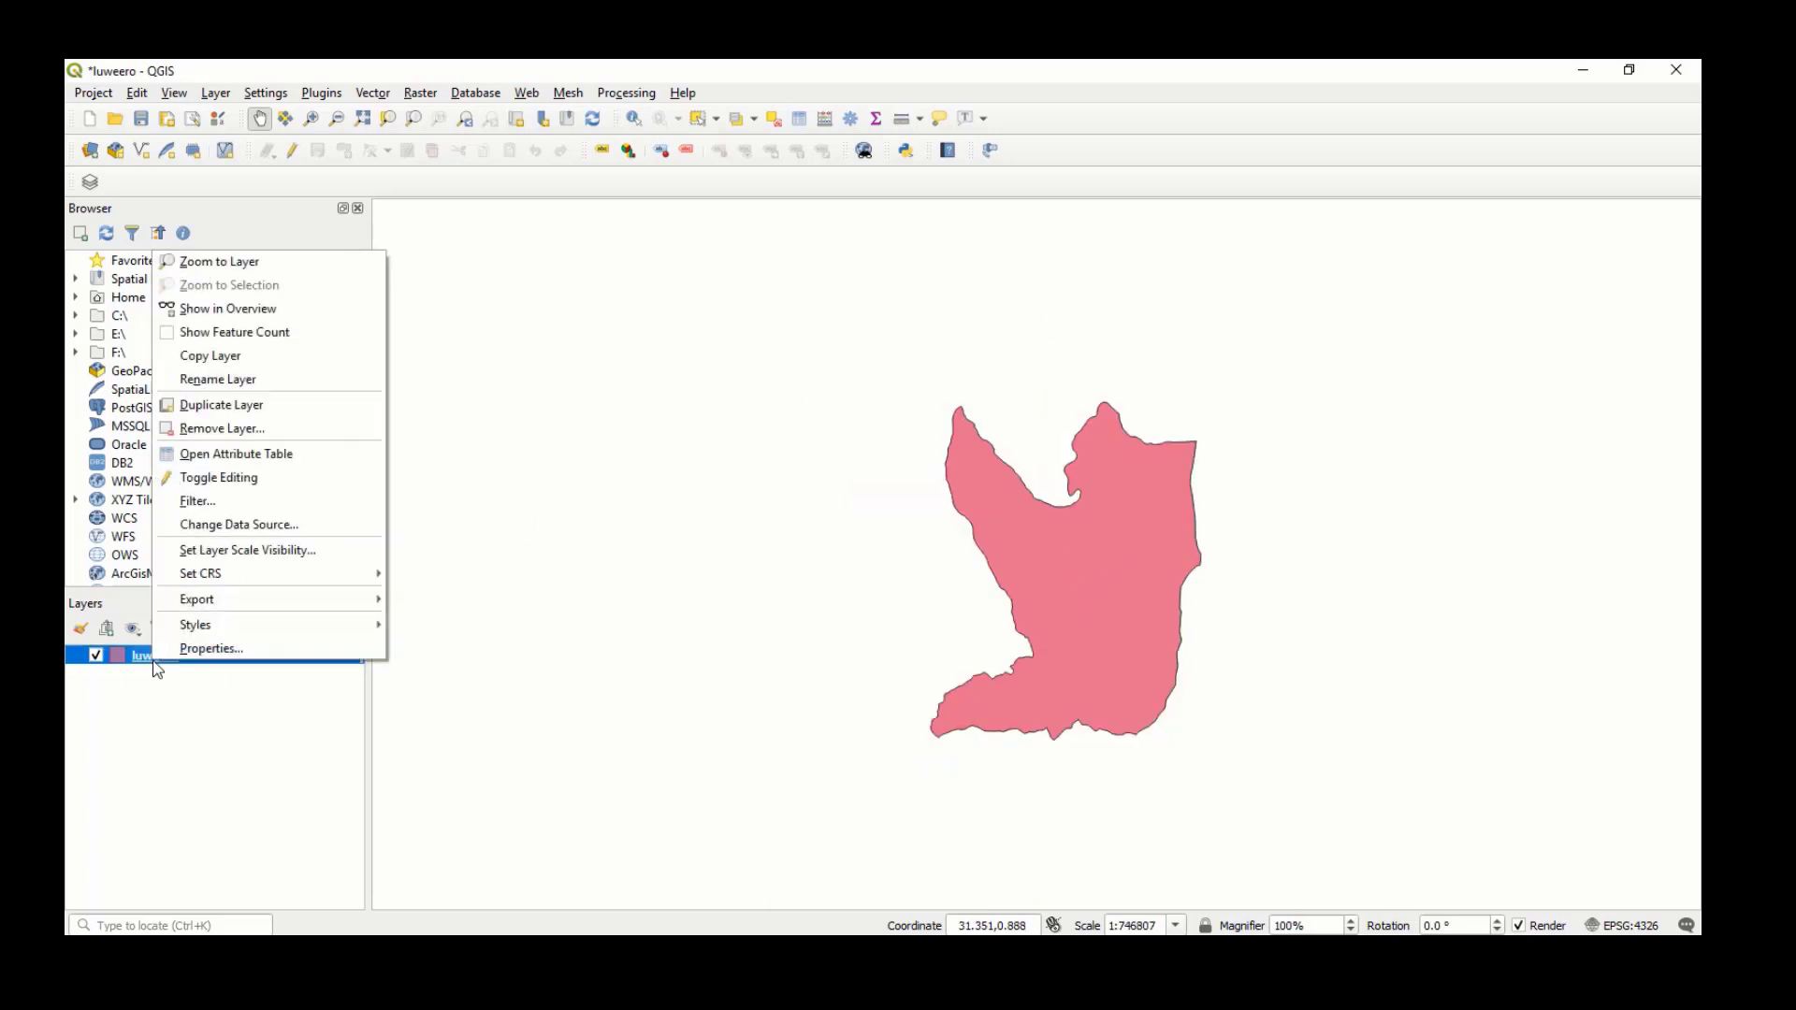
{"action": "left_click", "coordinate": [191, 460]}
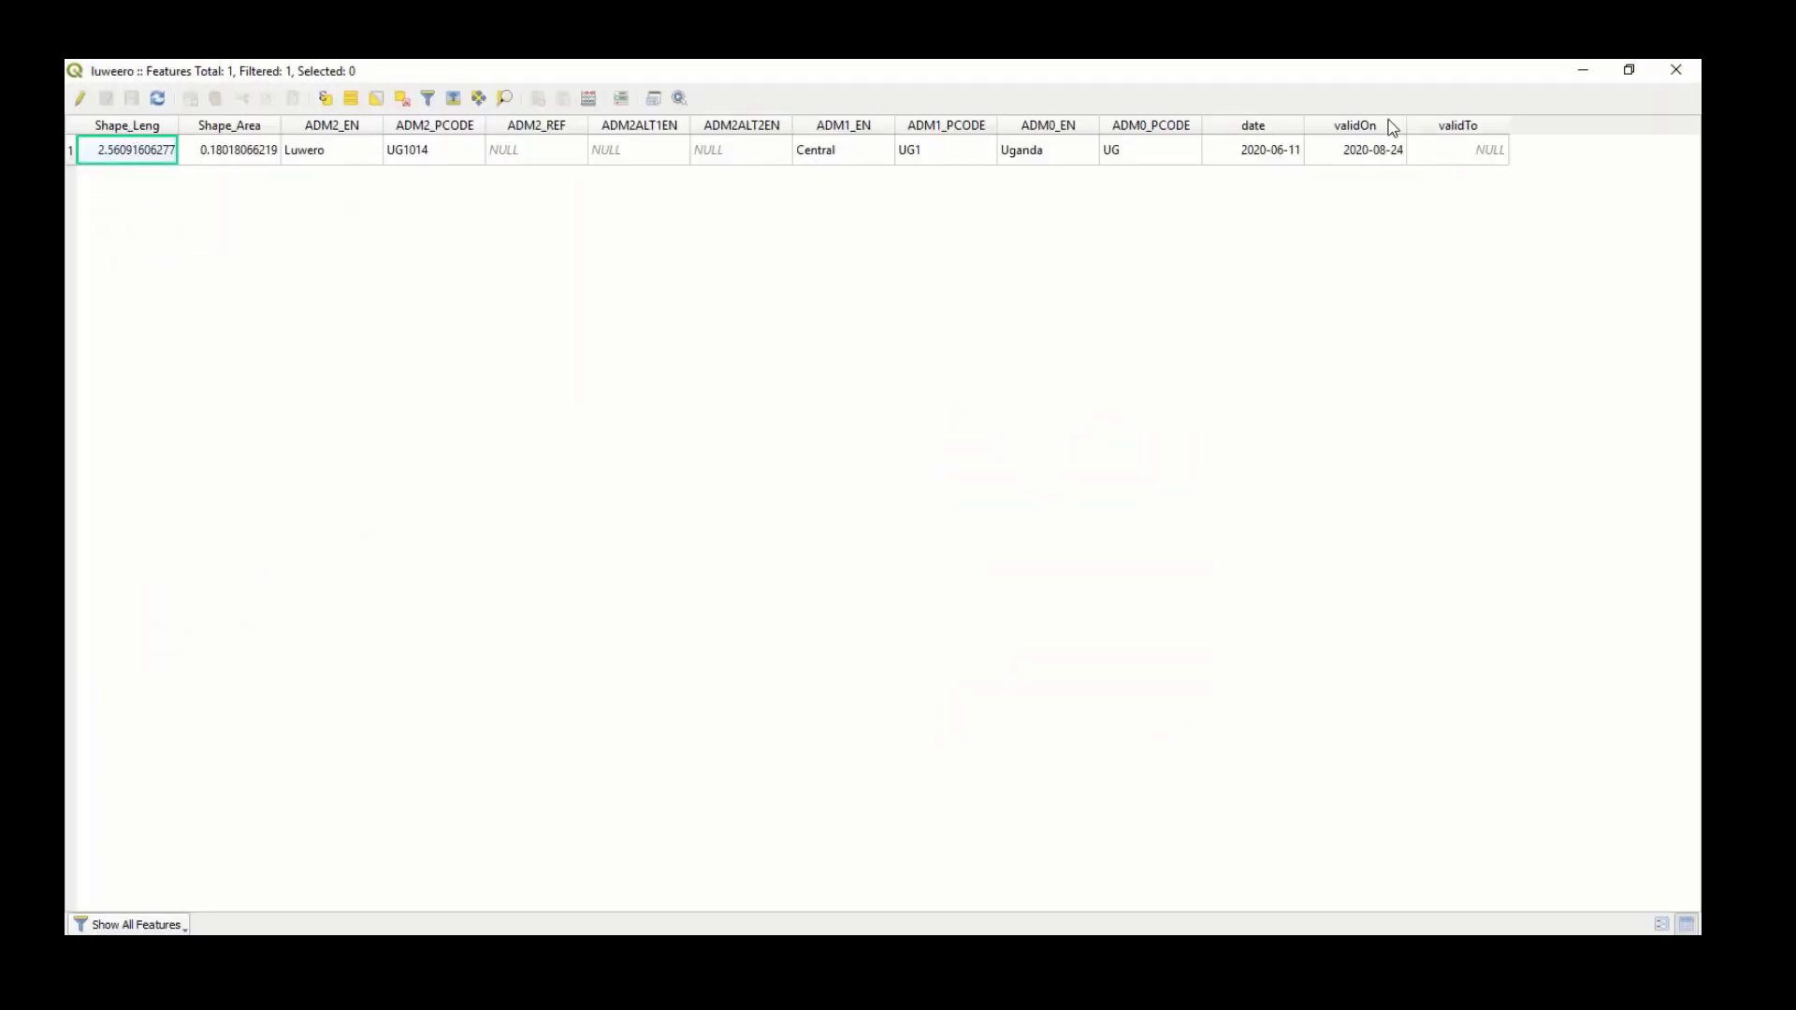
{"action": "left_click", "coordinate": [1673, 70]}
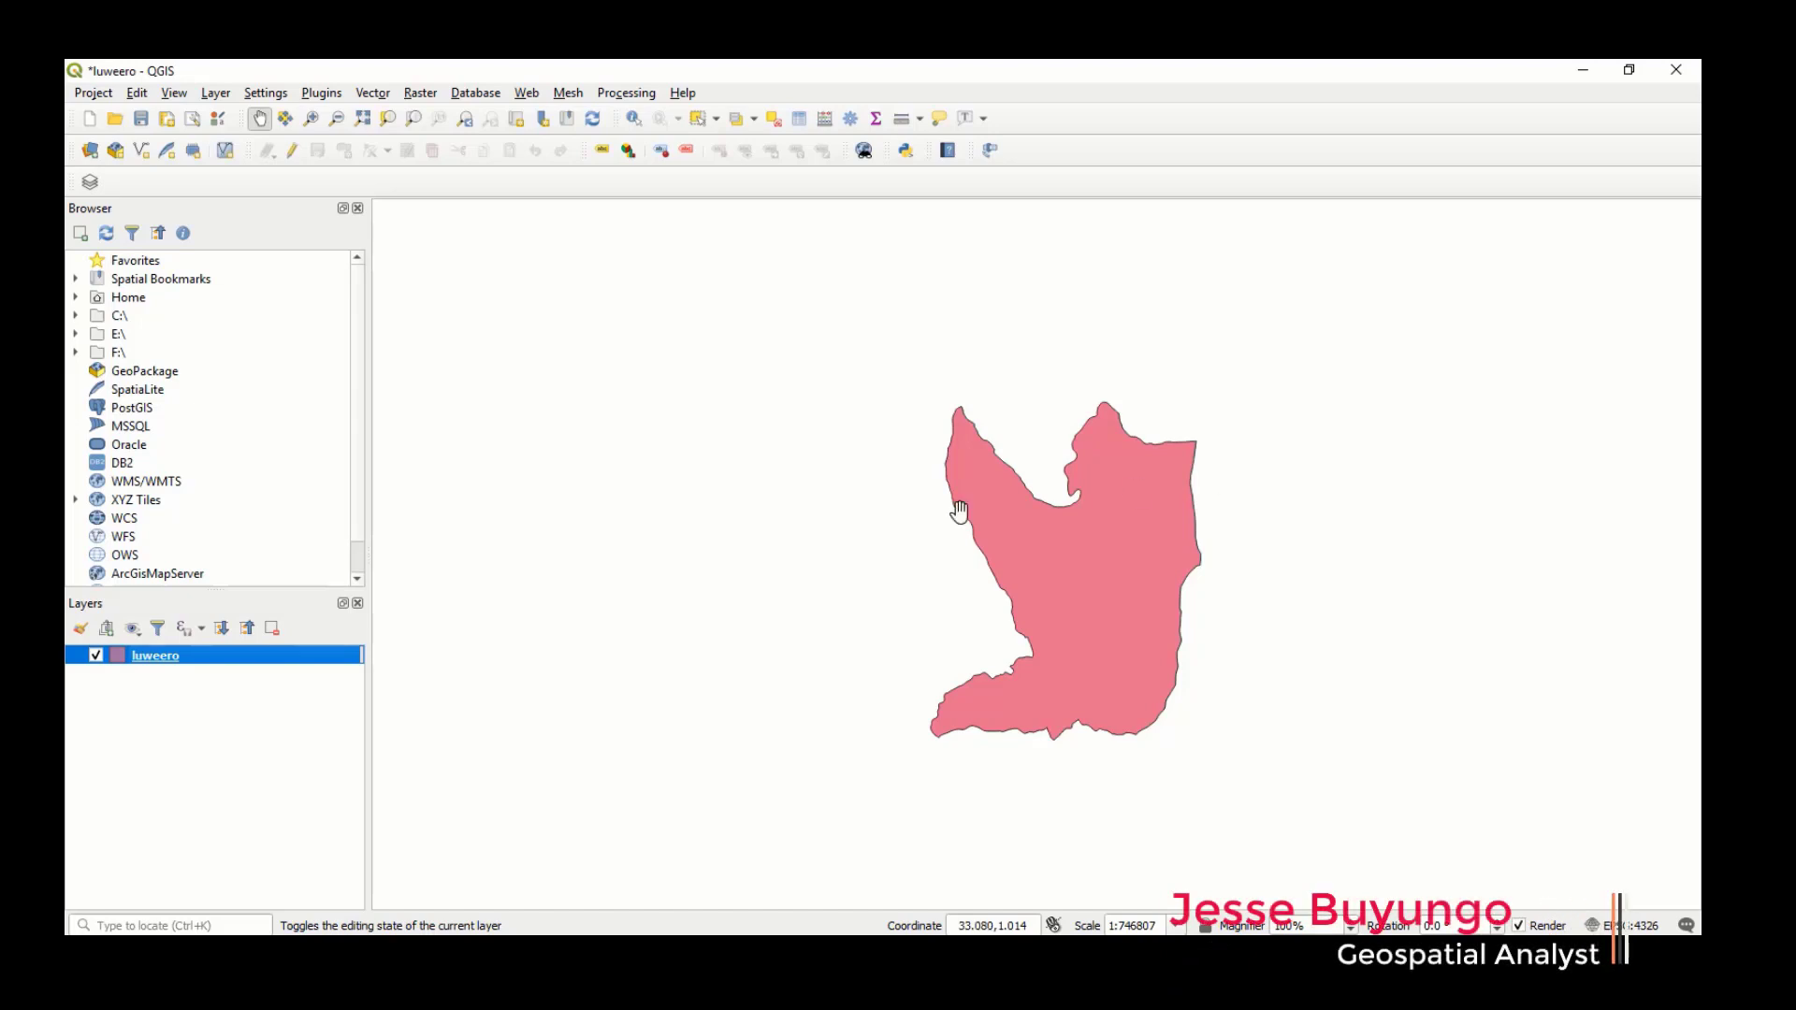
Check luweero's layer information: one MultiPolygon feature in EPSG:4326, then close the properties.
{"action": "right_click", "coordinate": [267, 665]}
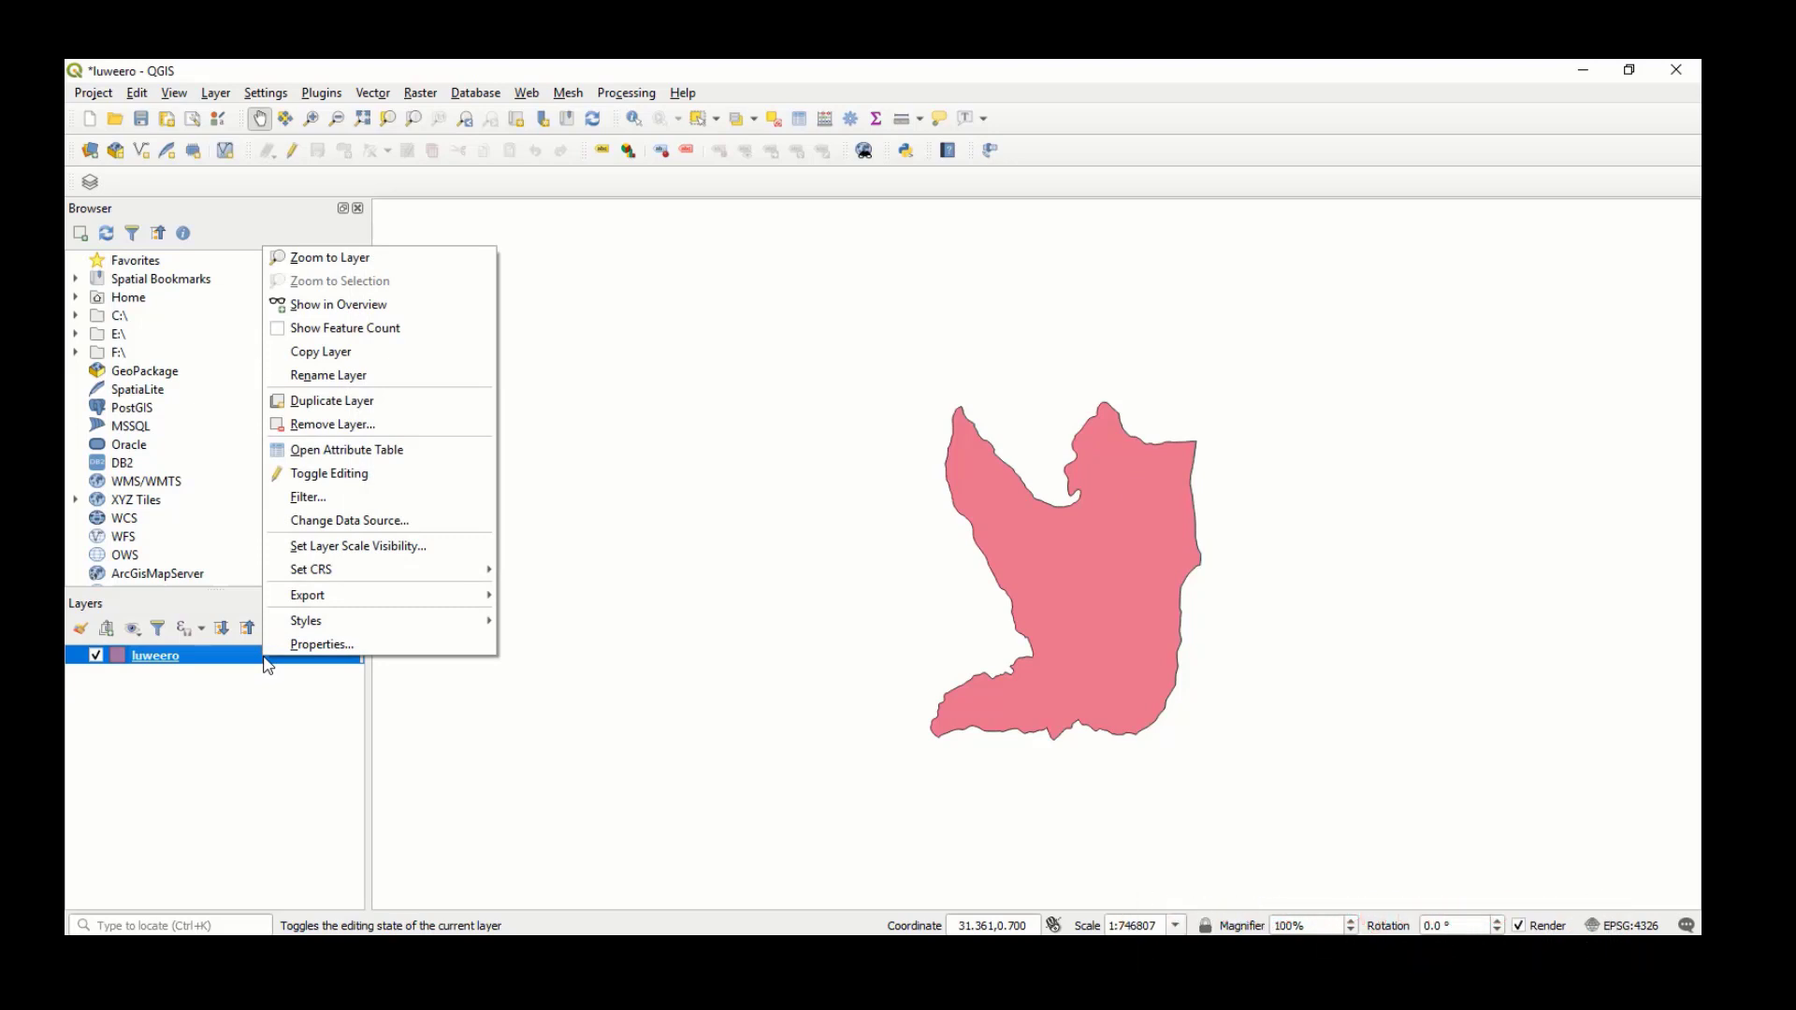
{"action": "left_click", "coordinate": [342, 650]}
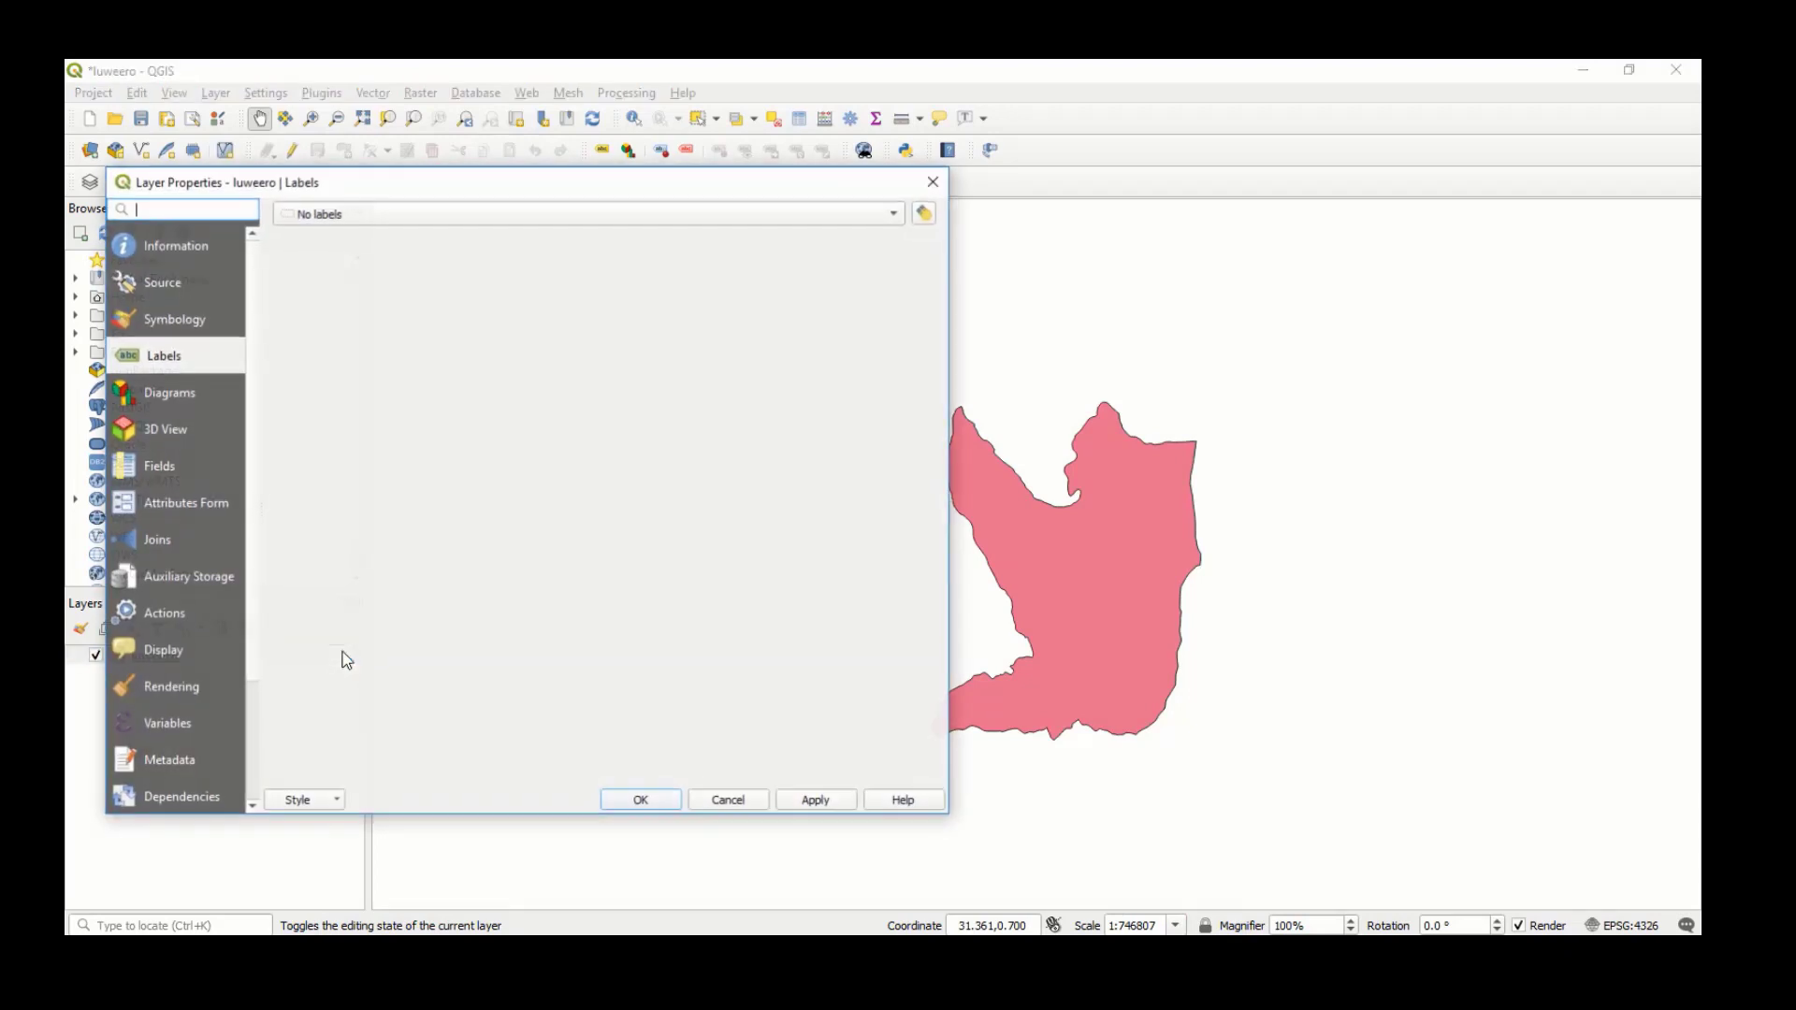
{"action": "left_click", "coordinate": [174, 246]}
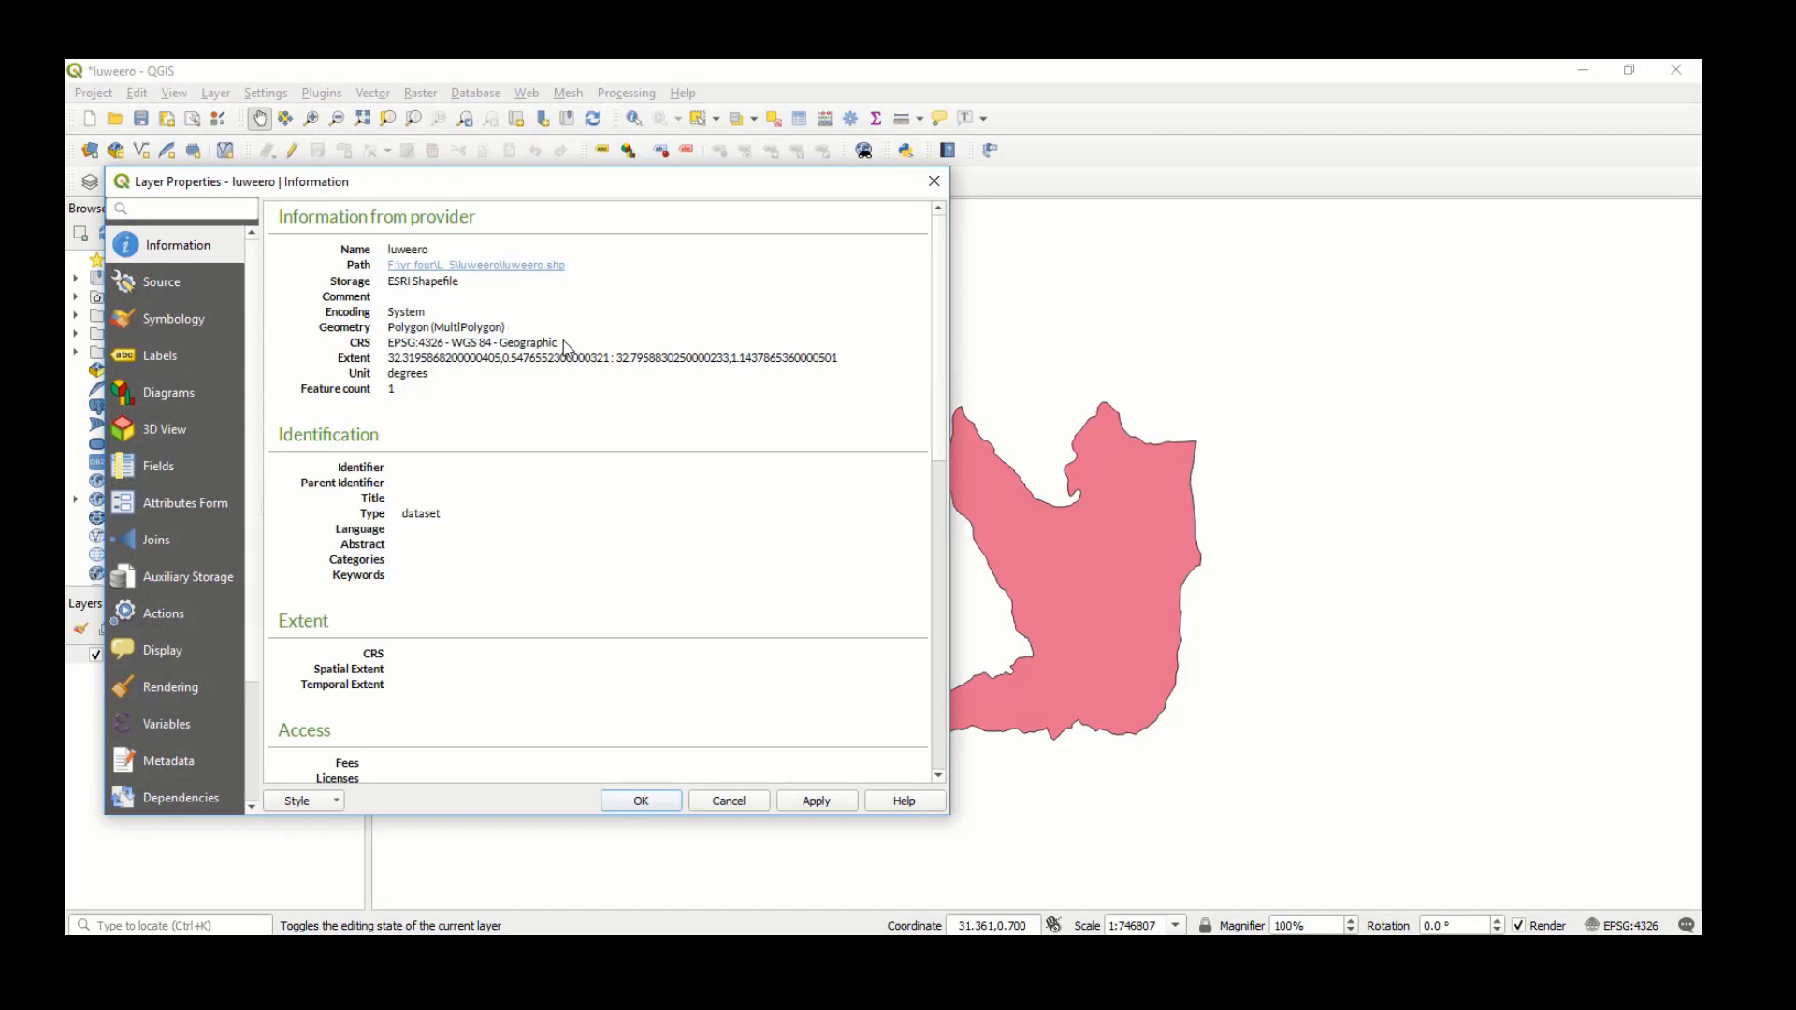
{"action": "left_click_drag", "start_coordinate": [564, 346], "coordinate": [411, 329]}
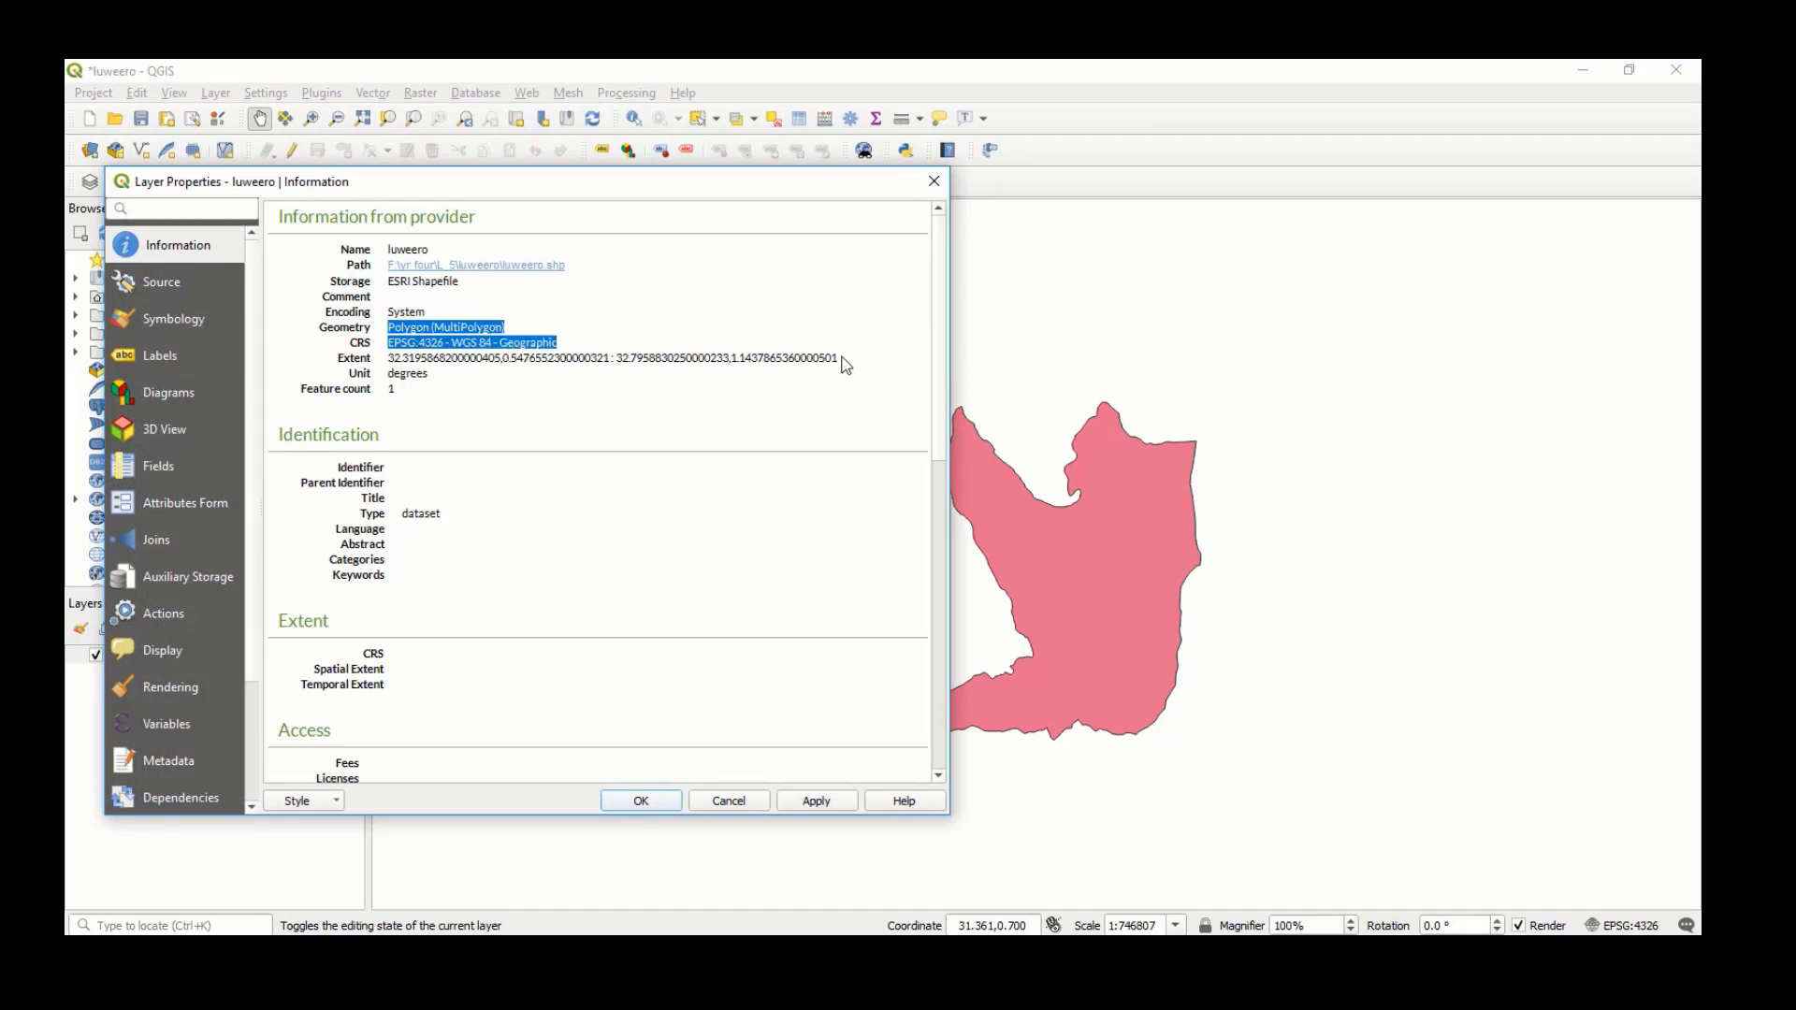
{"action": "left_click_drag", "start_coordinate": [842, 361], "coordinate": [389, 342]}
{"action": "scroll", "coordinate": [453, 559], "scroll_direction": "down", "scroll_amount": 3}
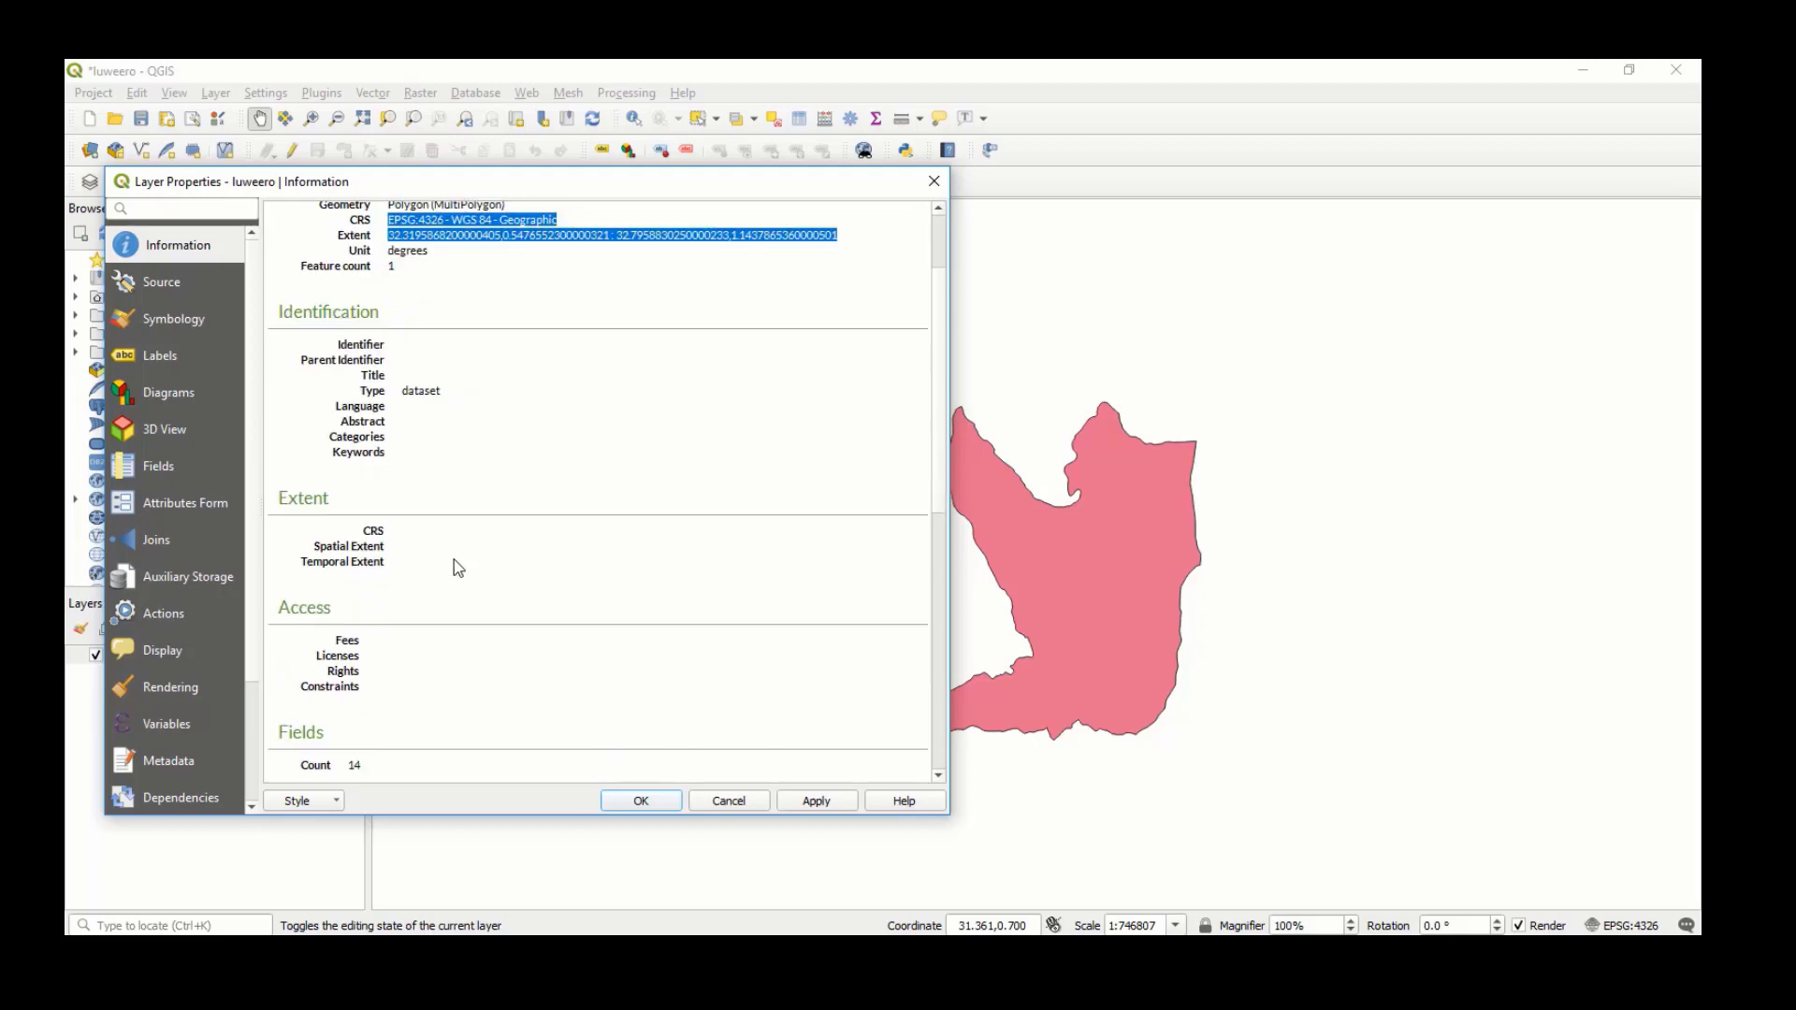
{"action": "scroll", "coordinate": [481, 525], "scroll_direction": "up", "scroll_amount": 3}
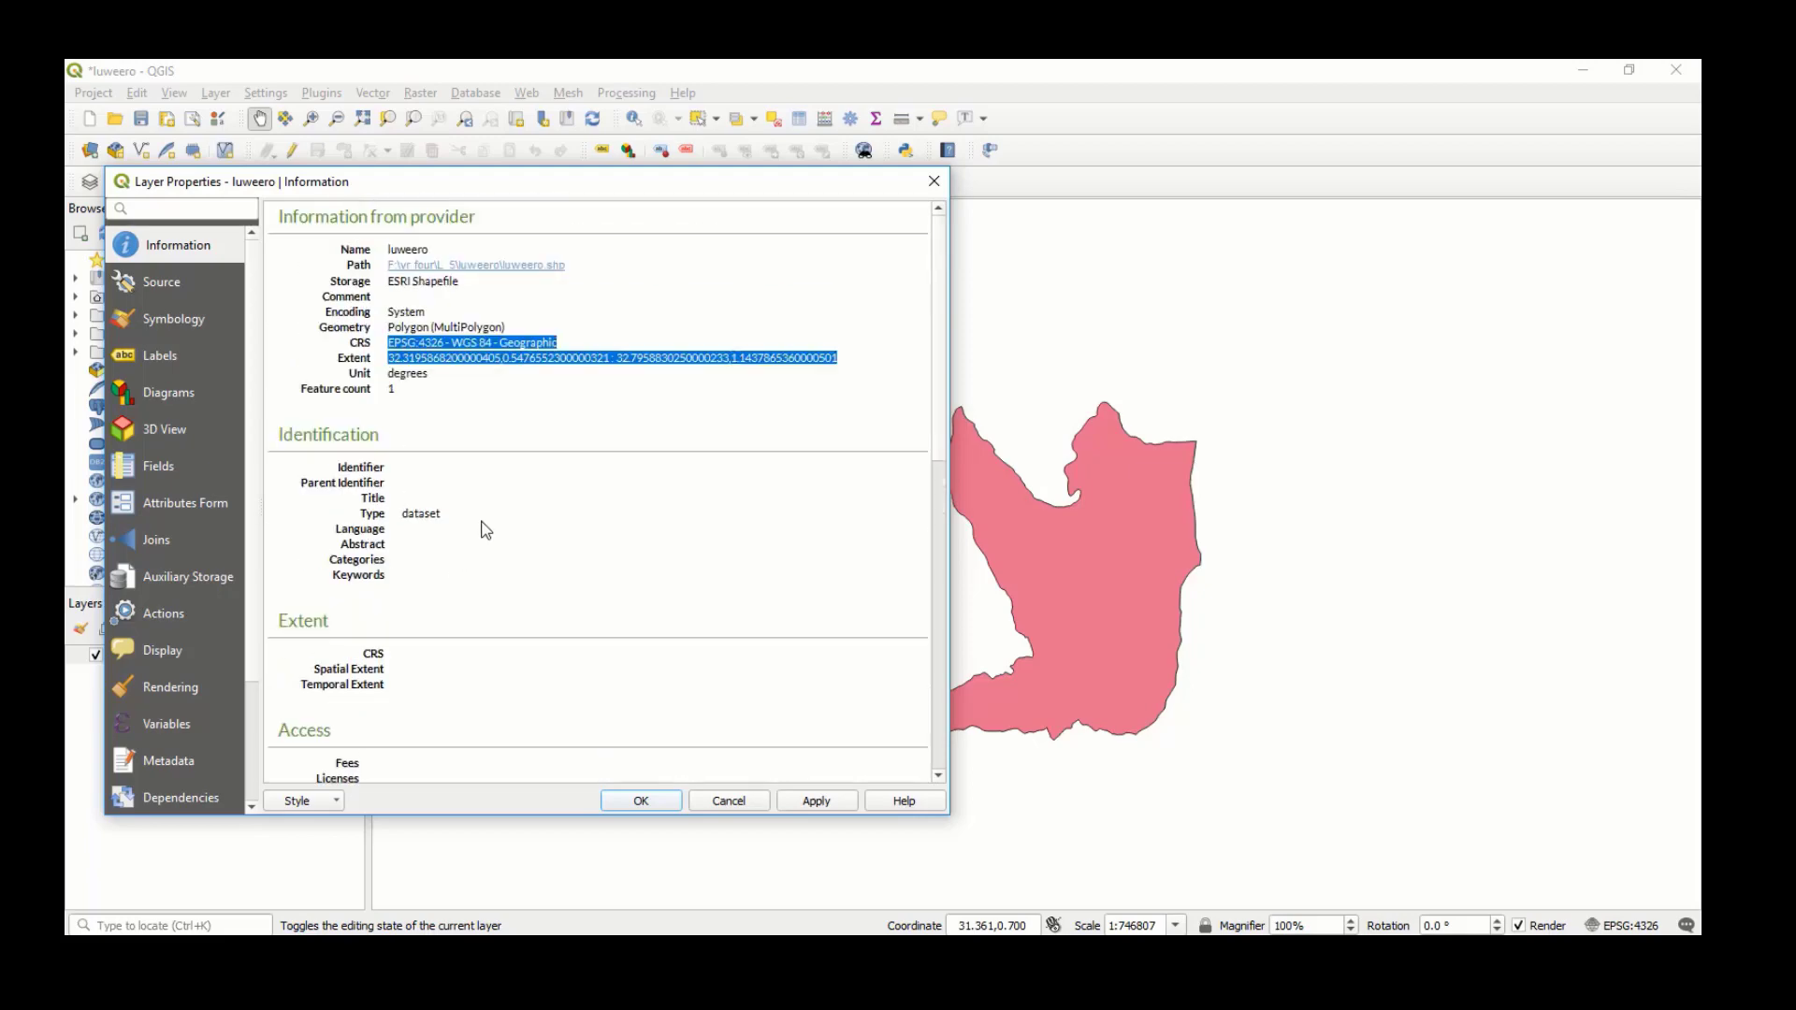
{"action": "left_click", "coordinate": [933, 182]}
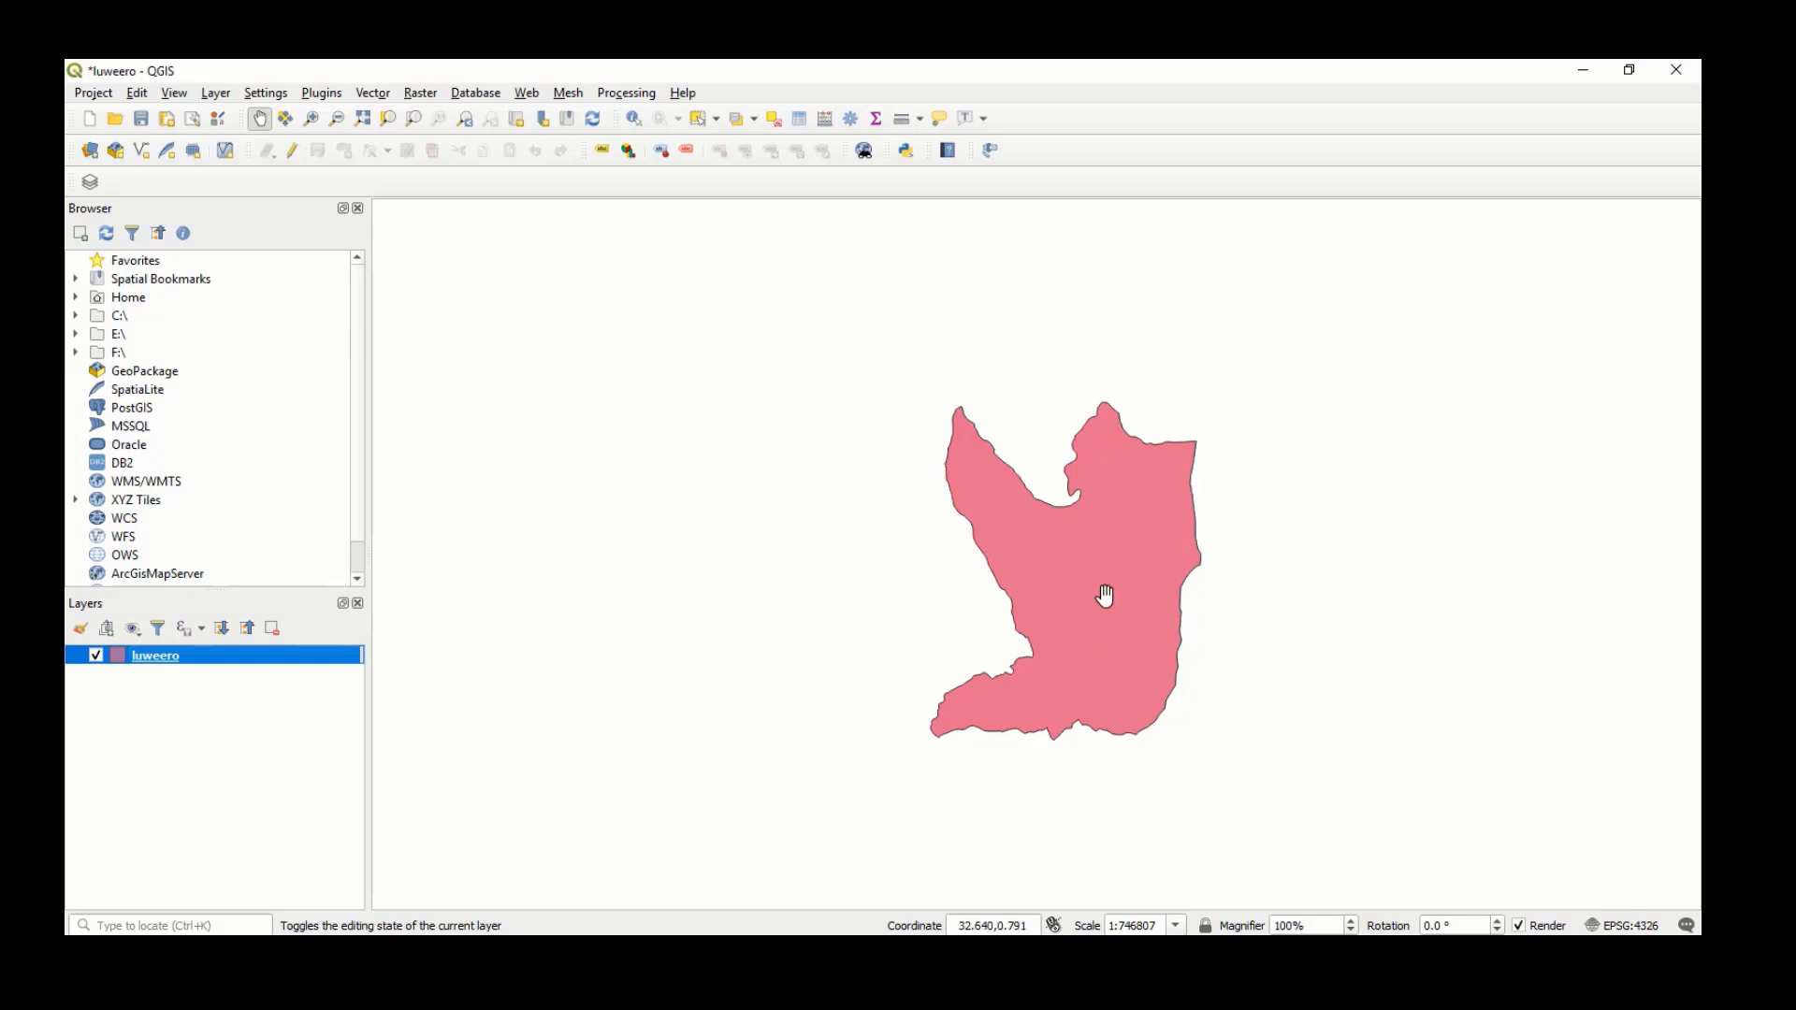
Save the luweero features as an ESRI Shapefile named new_shapefile.
{"action": "scroll", "coordinate": [1103, 596], "scroll_direction": "up", "scroll_amount": 1}
{"action": "scroll", "coordinate": [1103, 595], "scroll_direction": "down", "scroll_amount": 1}
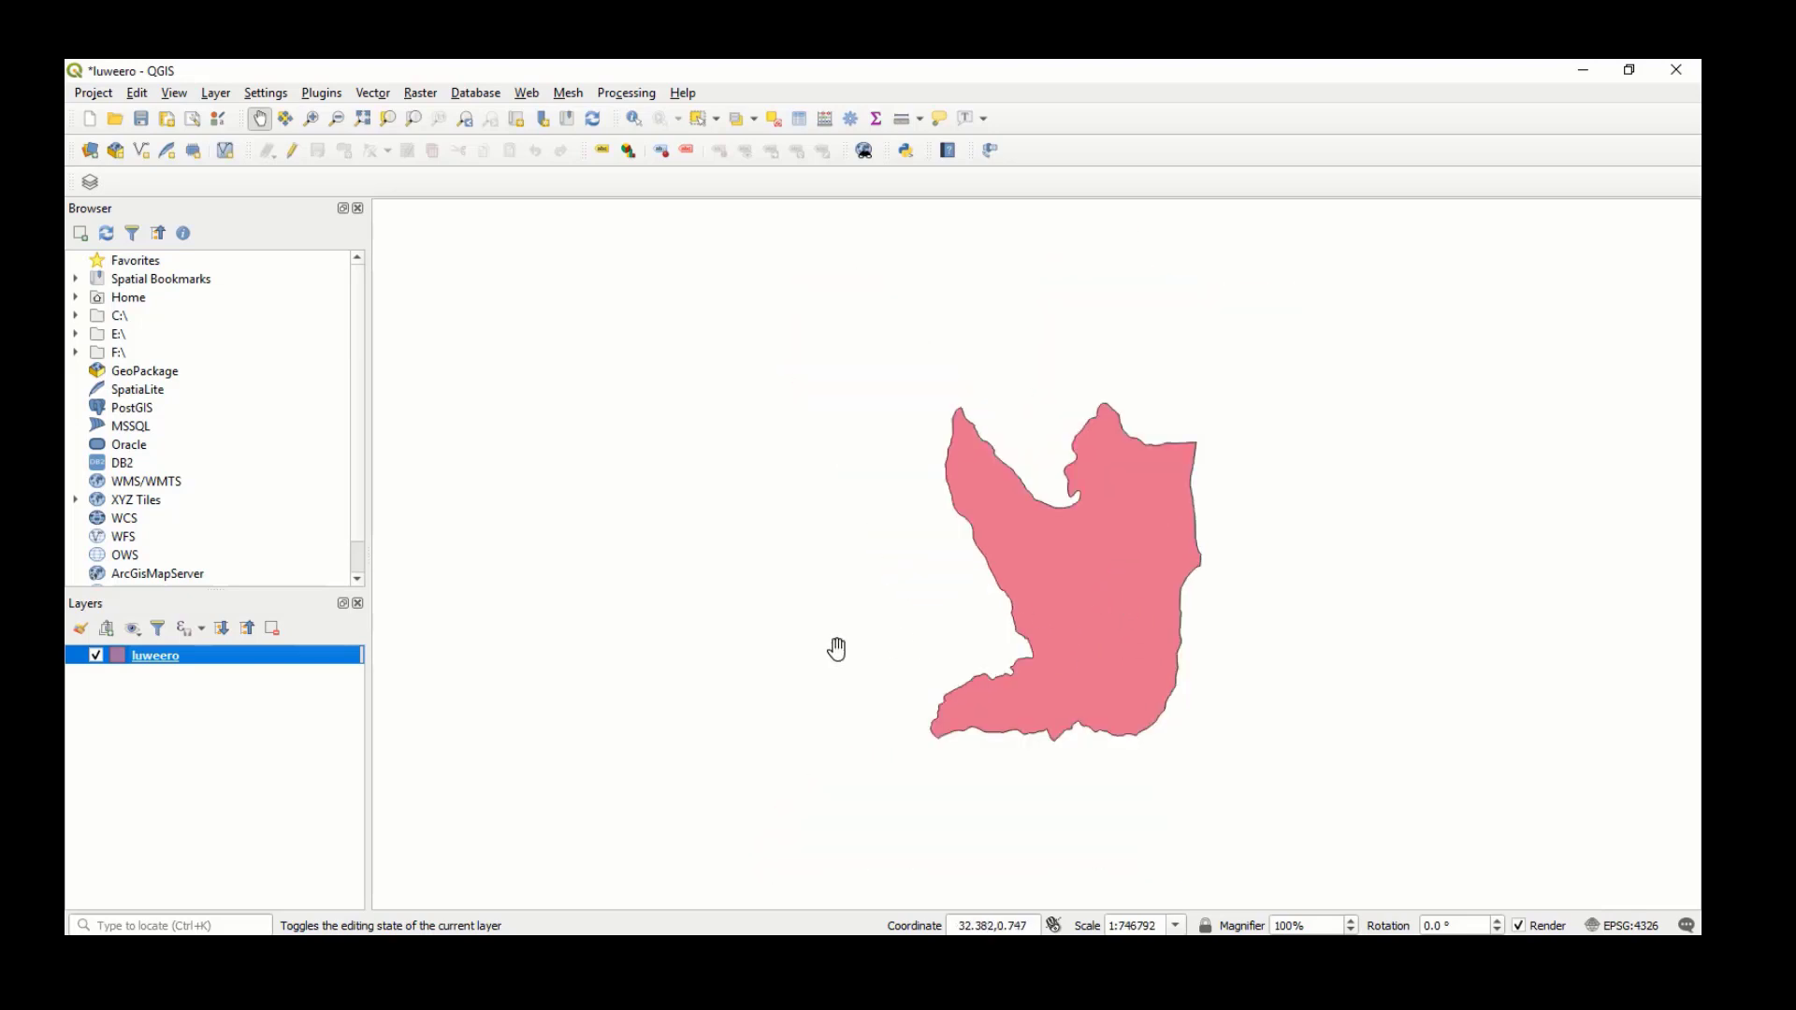
{"action": "right_click", "coordinate": [244, 662]}
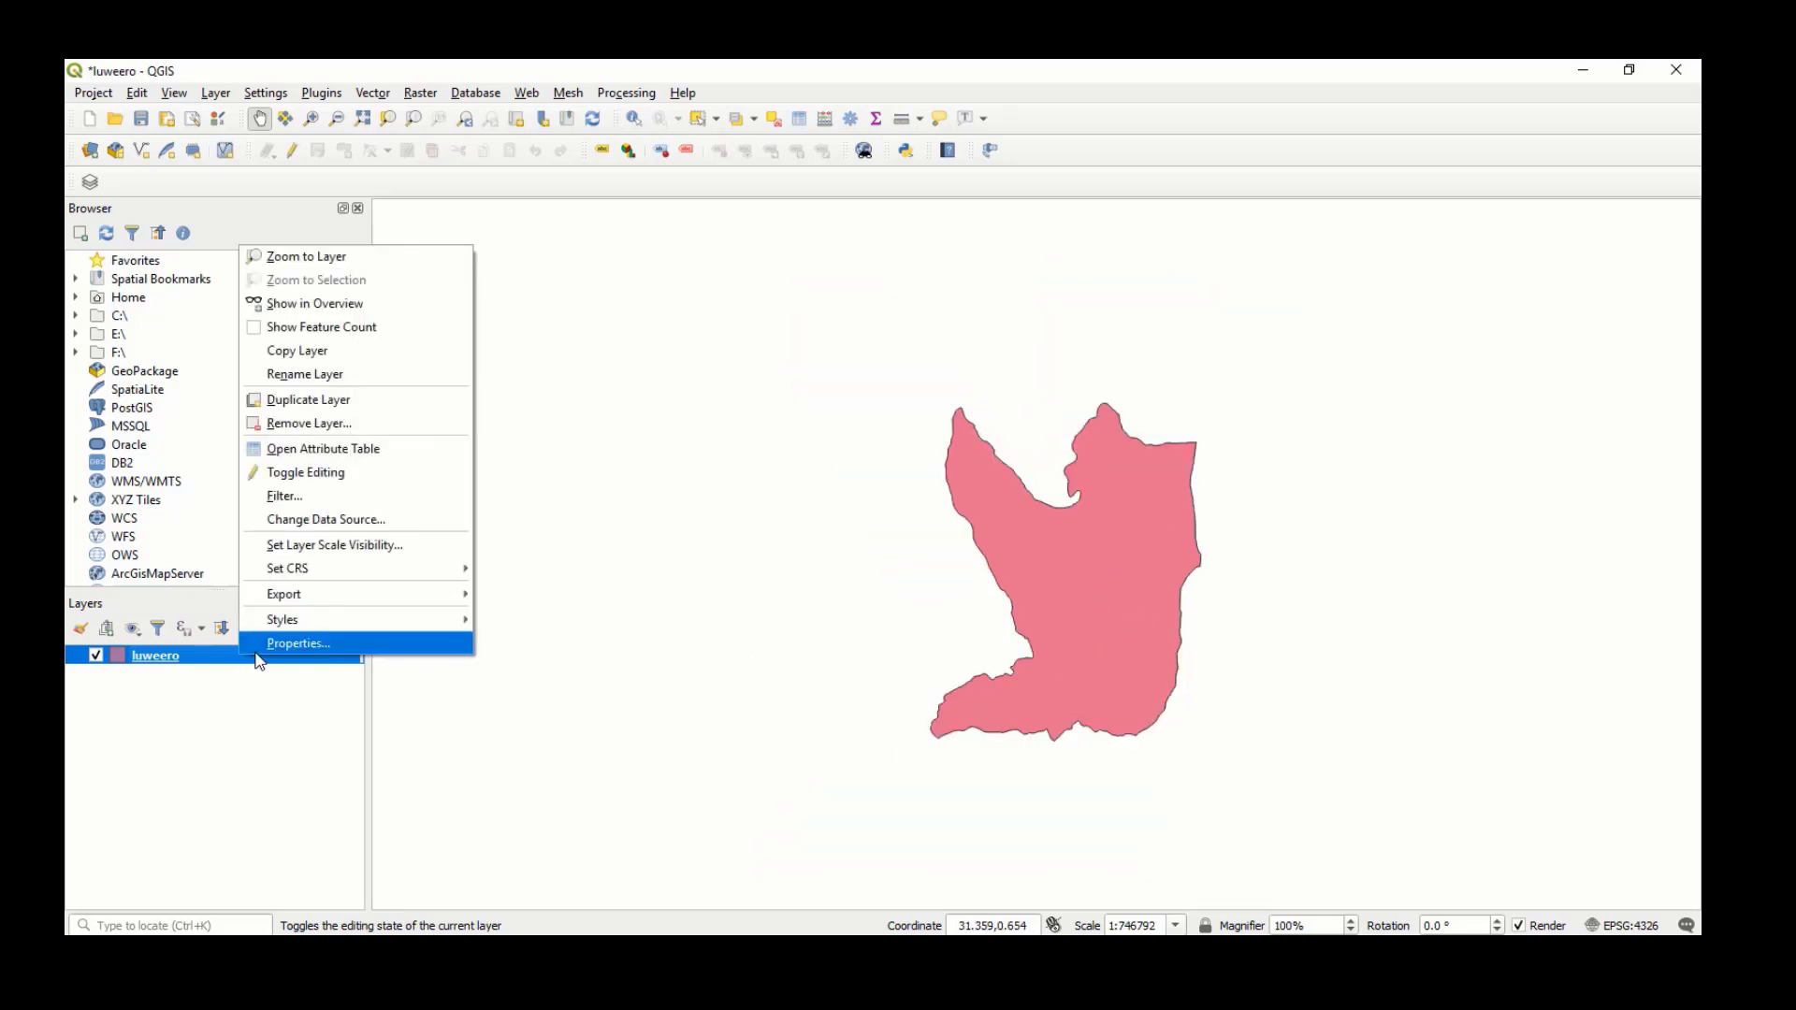
{"action": "mouse_move", "coordinate": [356, 606]}
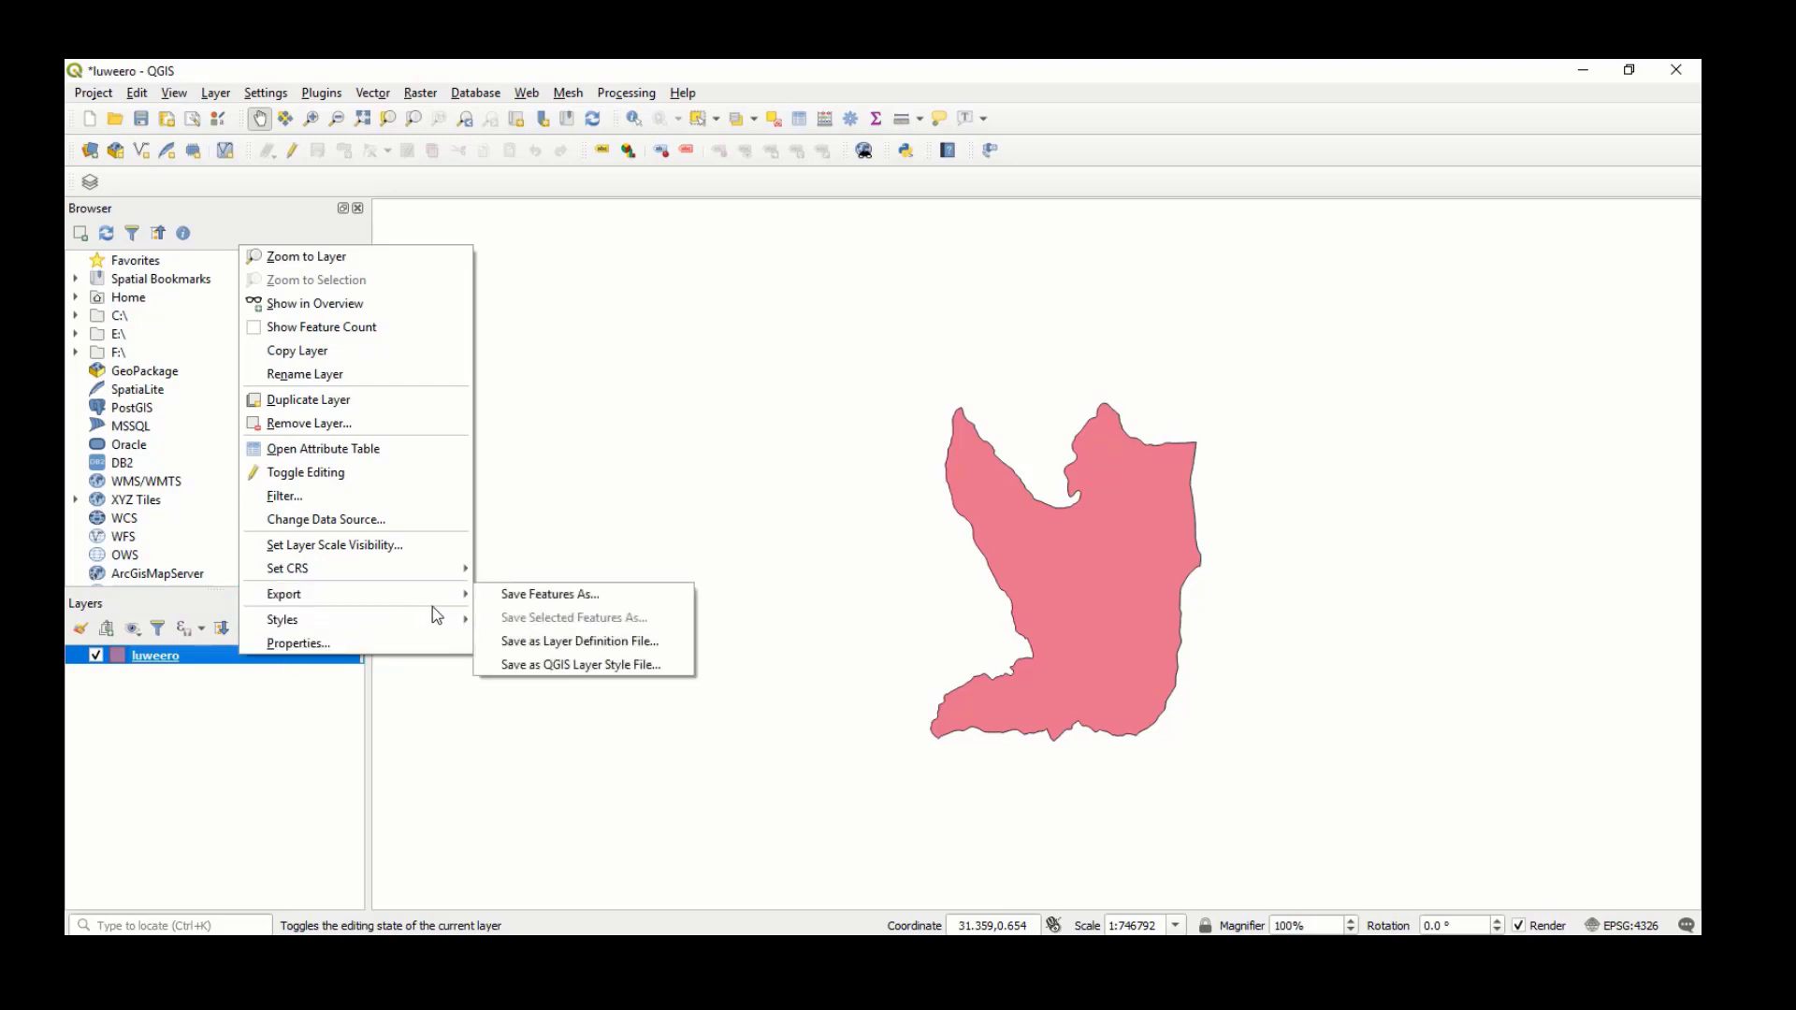
{"action": "left_click", "coordinate": [538, 597]}
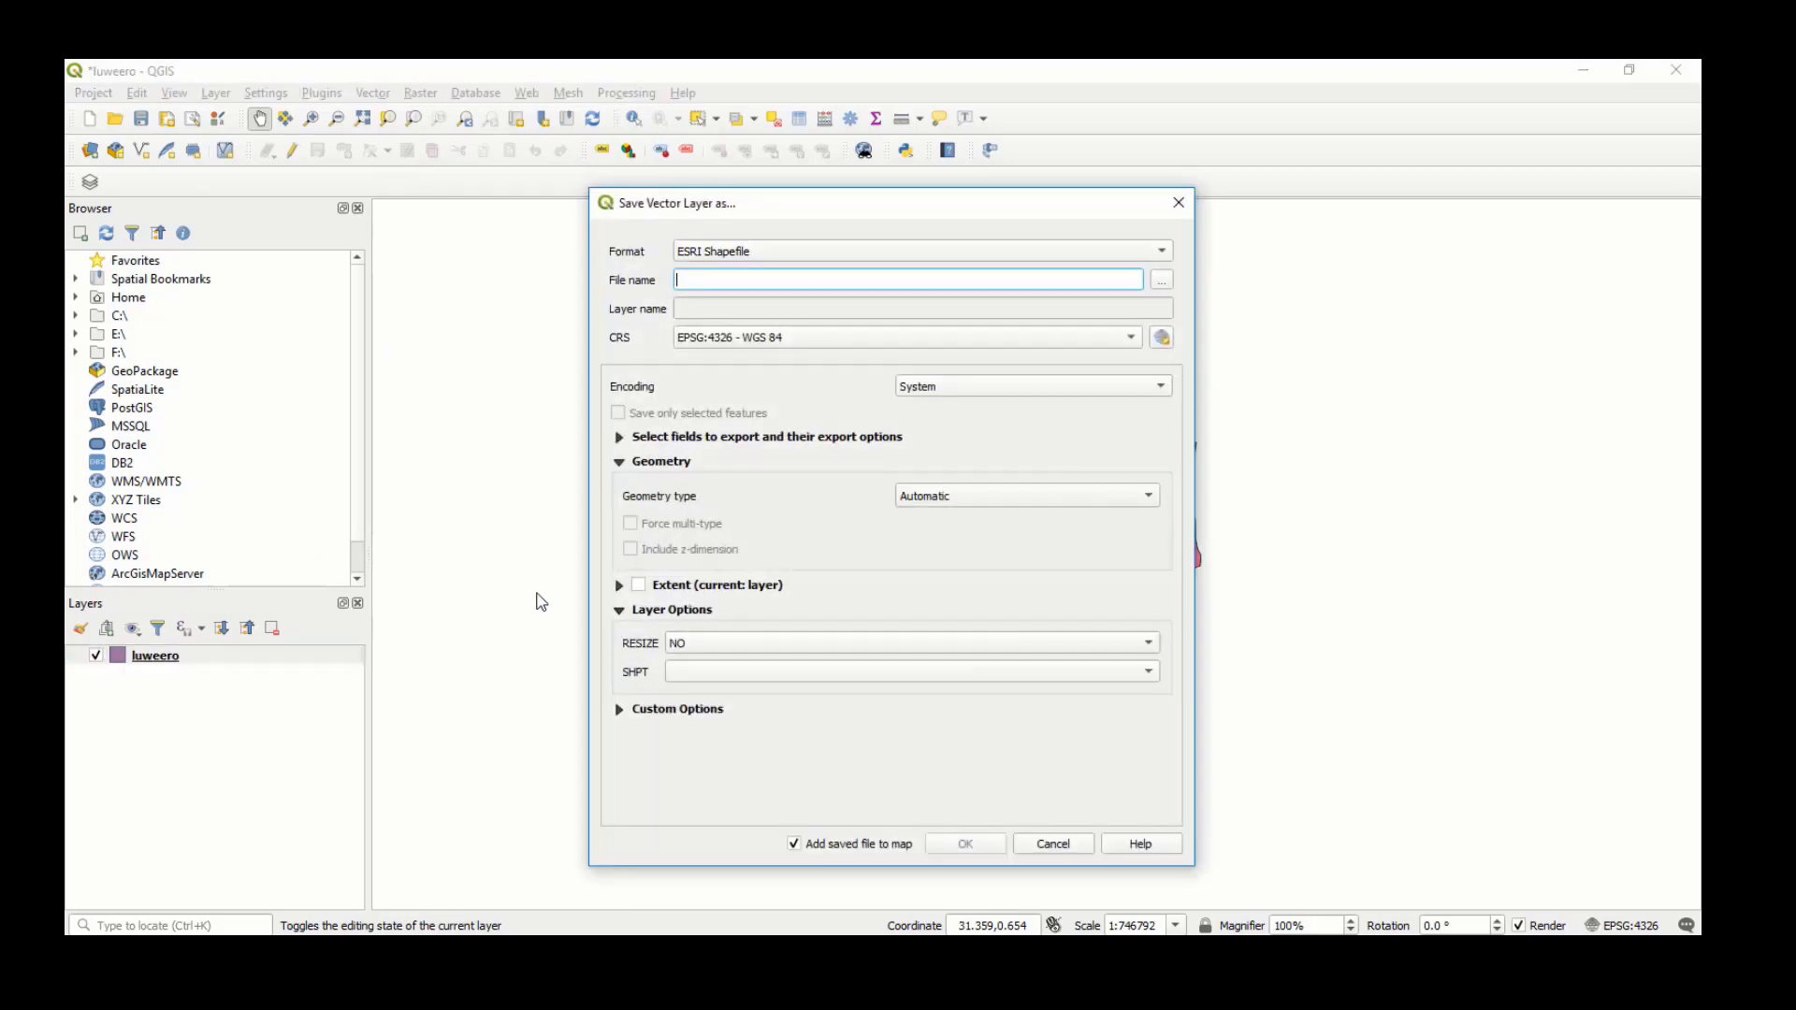
{"action": "left_click", "coordinate": [1010, 250]}
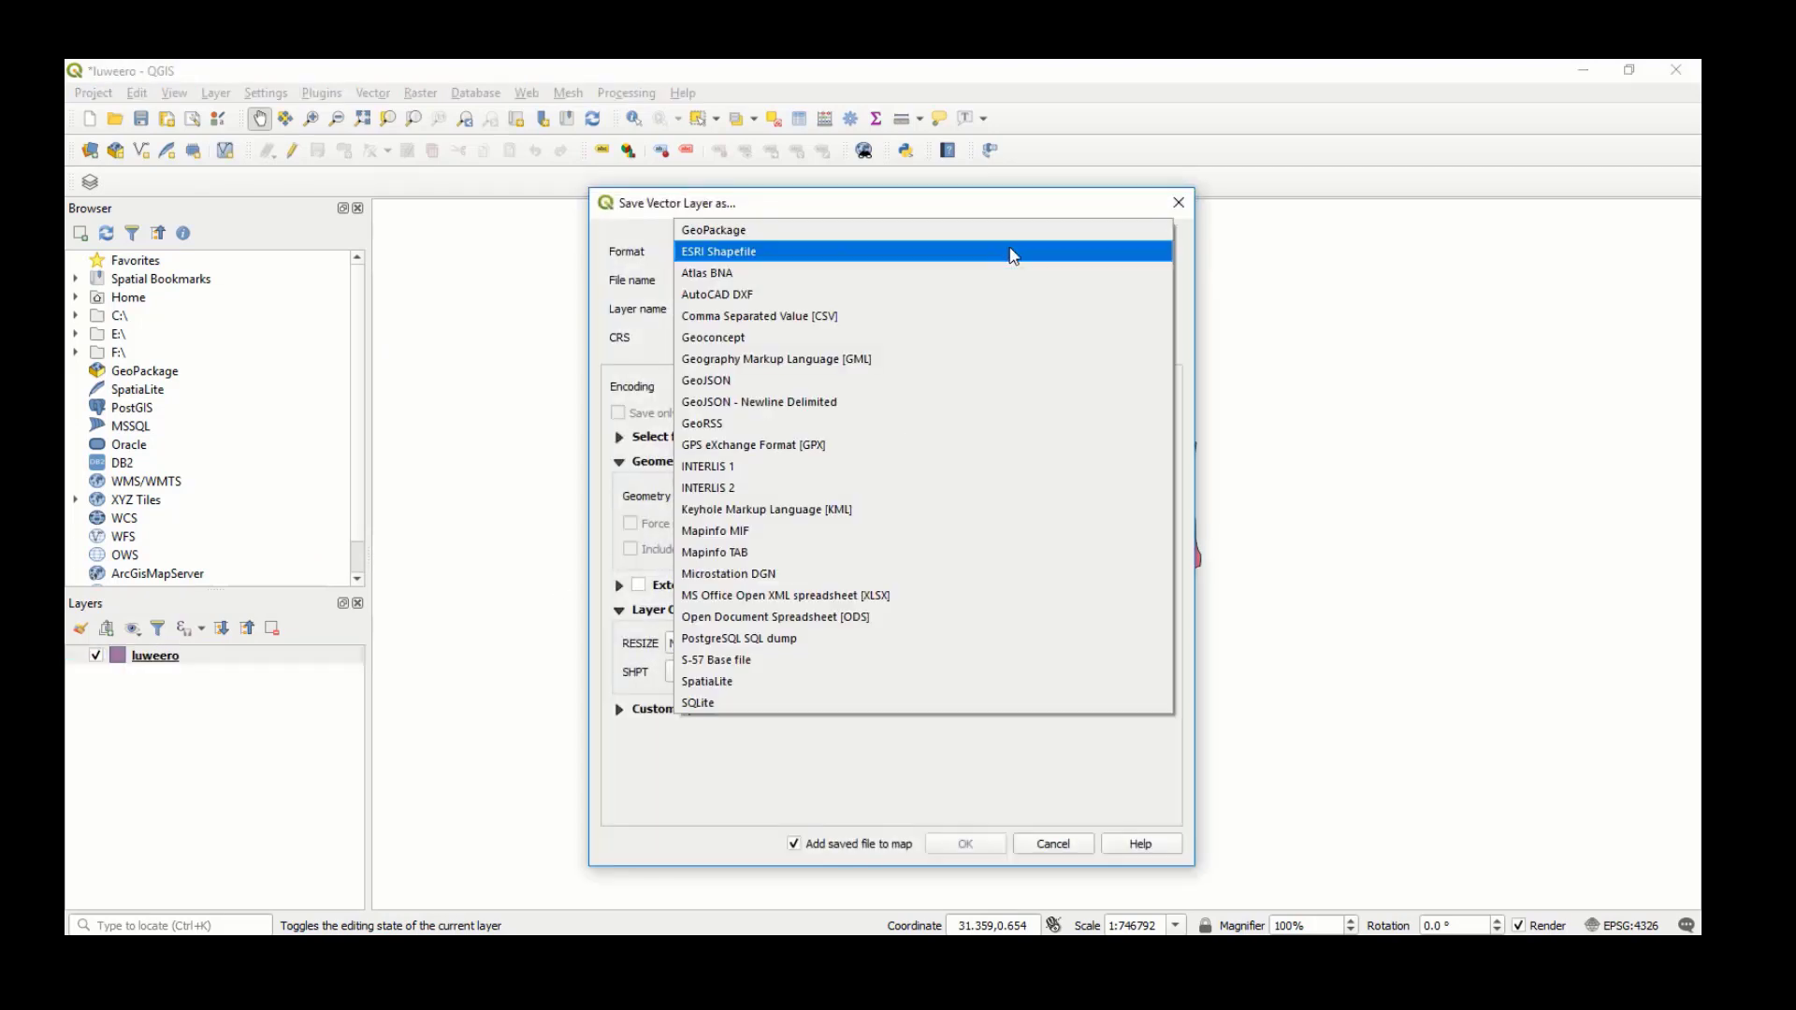
{"action": "left_click", "coordinate": [945, 253]}
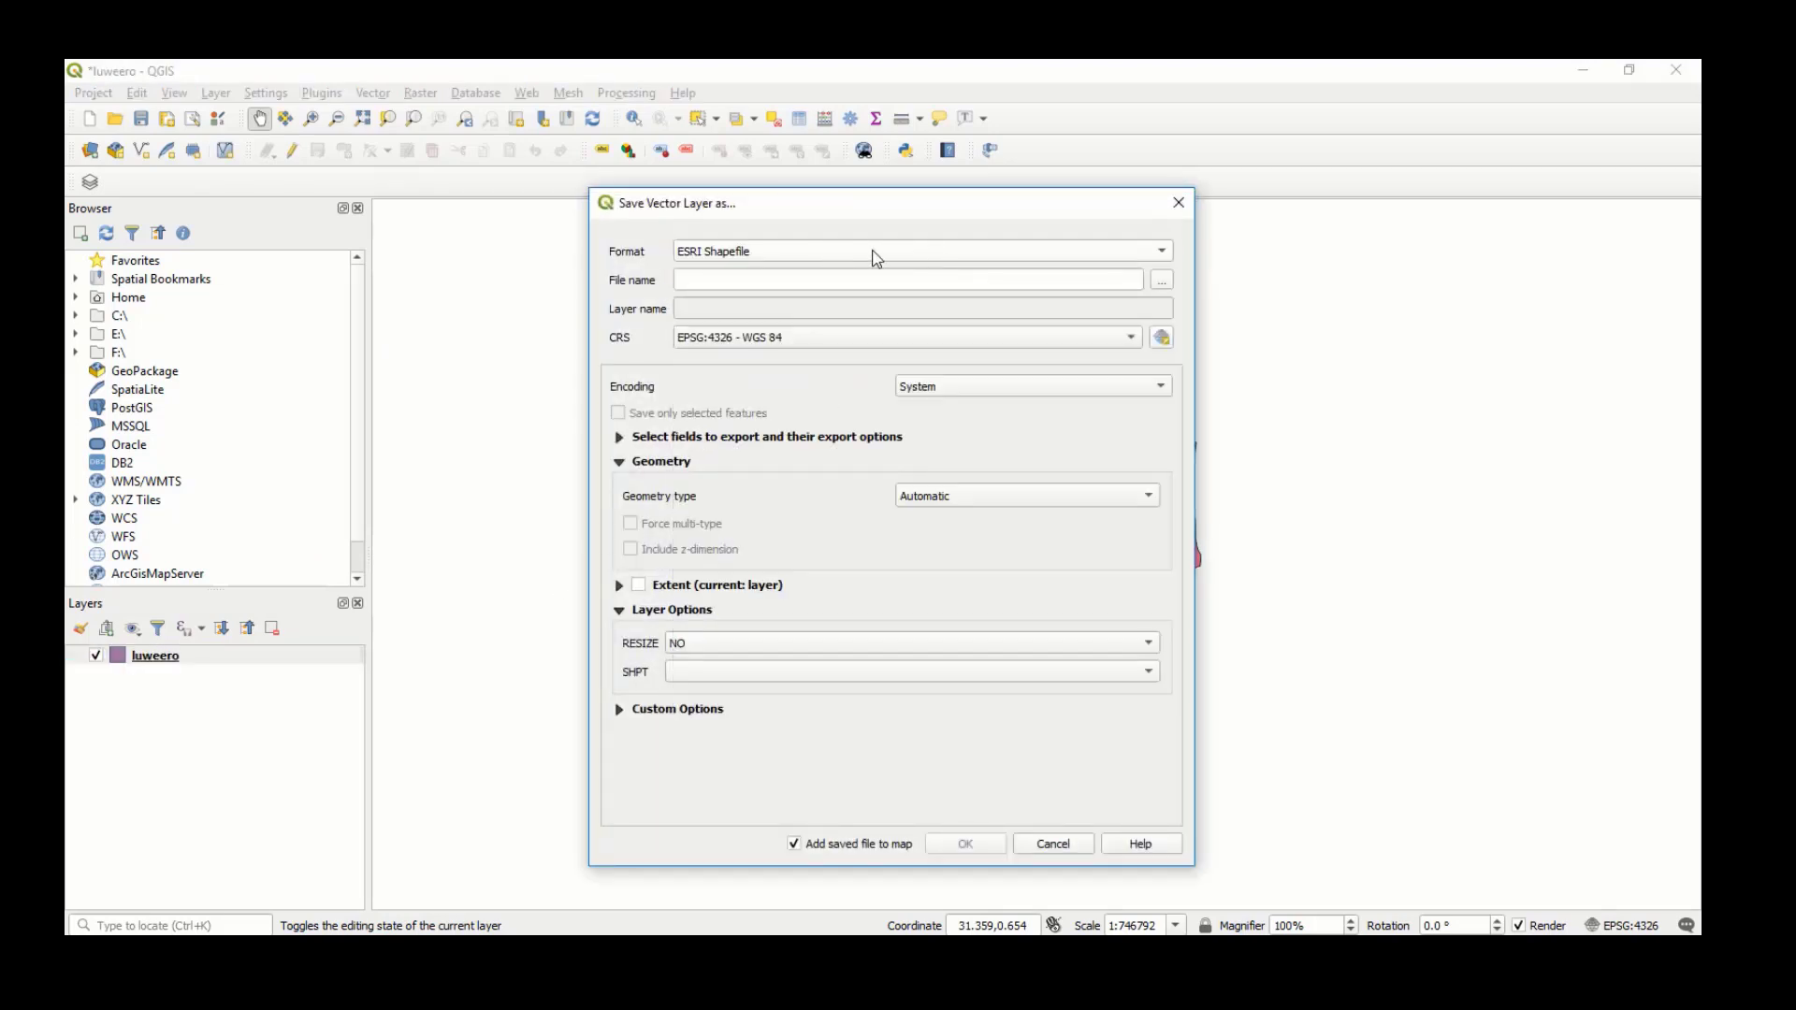
{"action": "left_click", "coordinate": [1166, 284]}
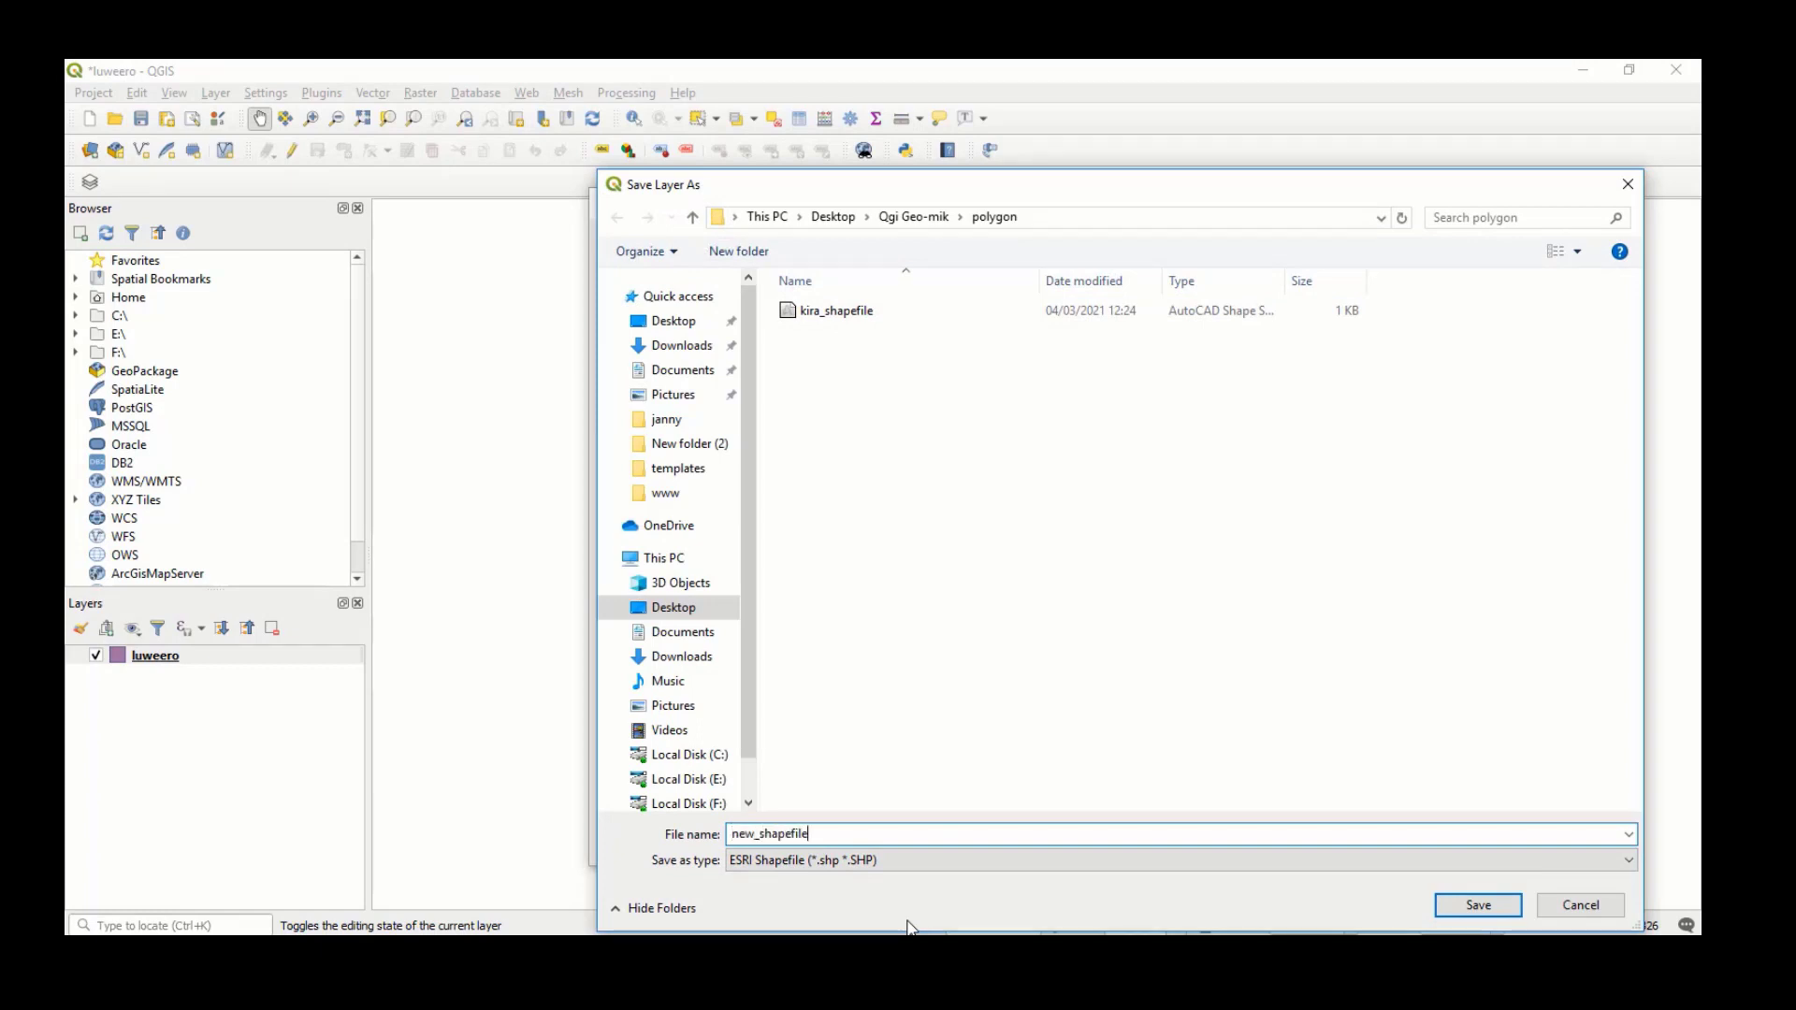
{"action": "key", "text": "Return"}
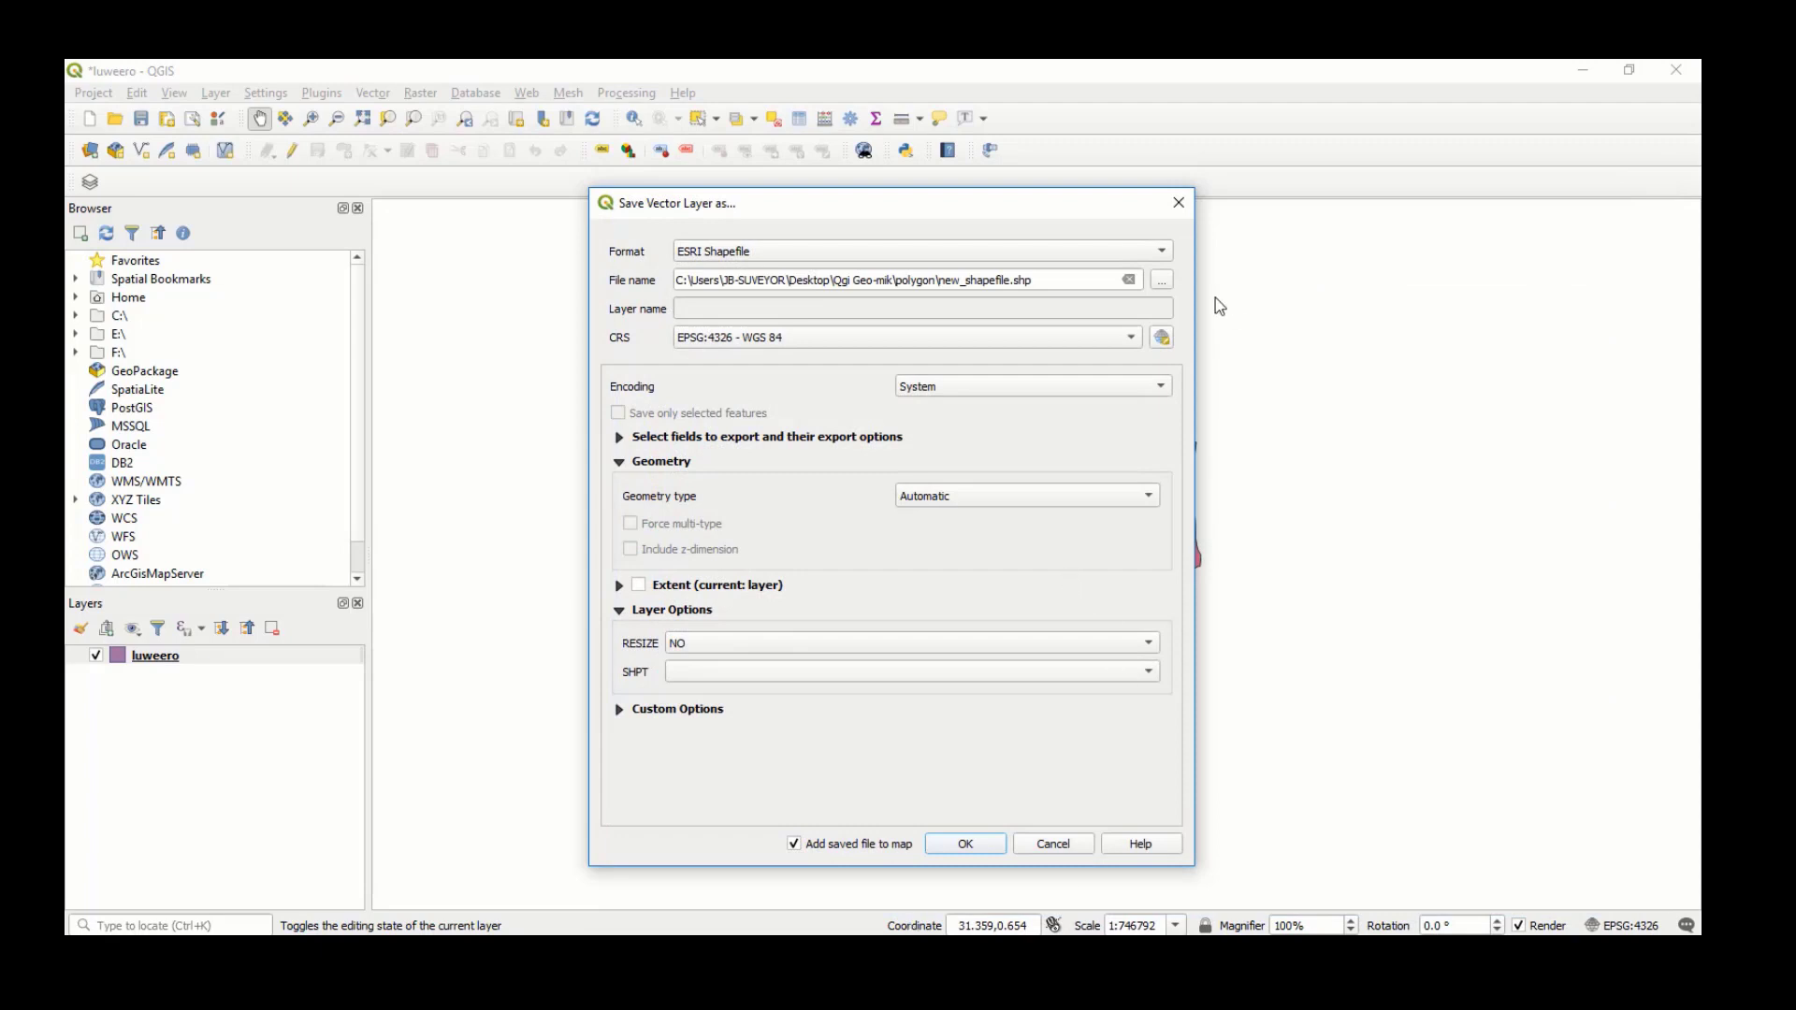
Reproject the export to Arc 1960 / UTM zone 36N (EPSG:21096) and run it.
{"action": "left_click", "coordinate": [1160, 342]}
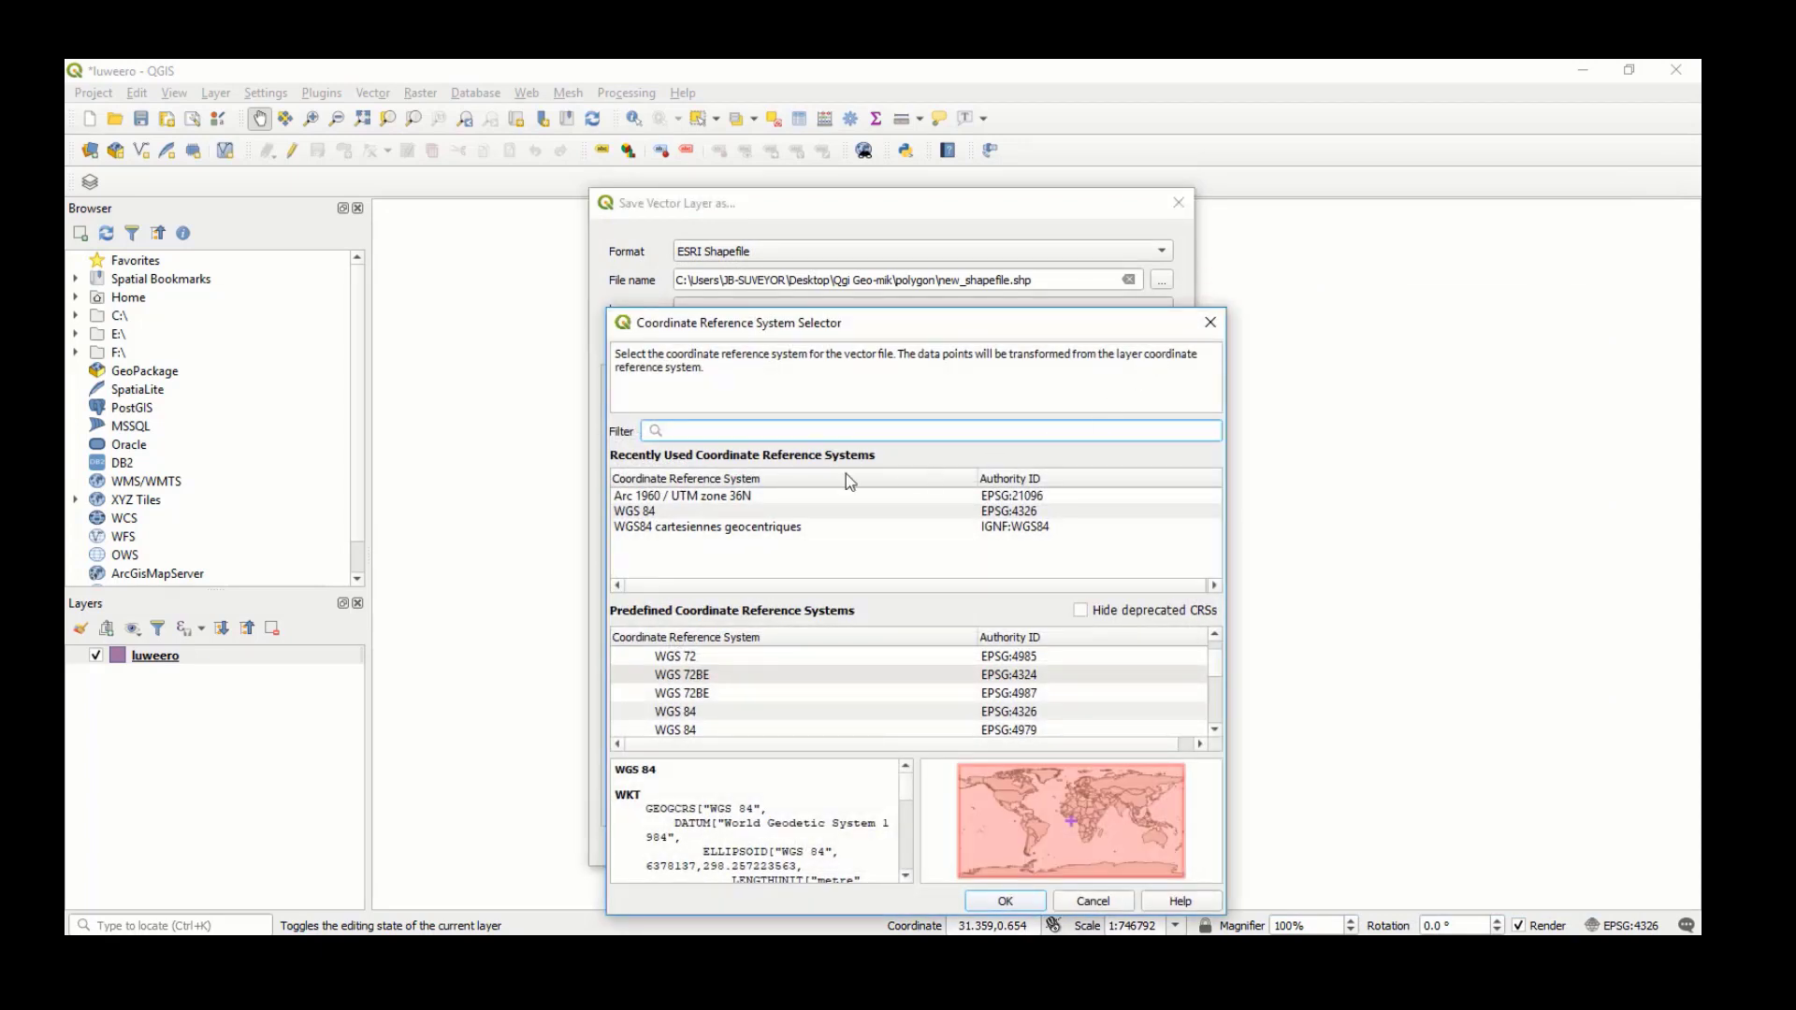
{"action": "left_click", "coordinate": [687, 497]}
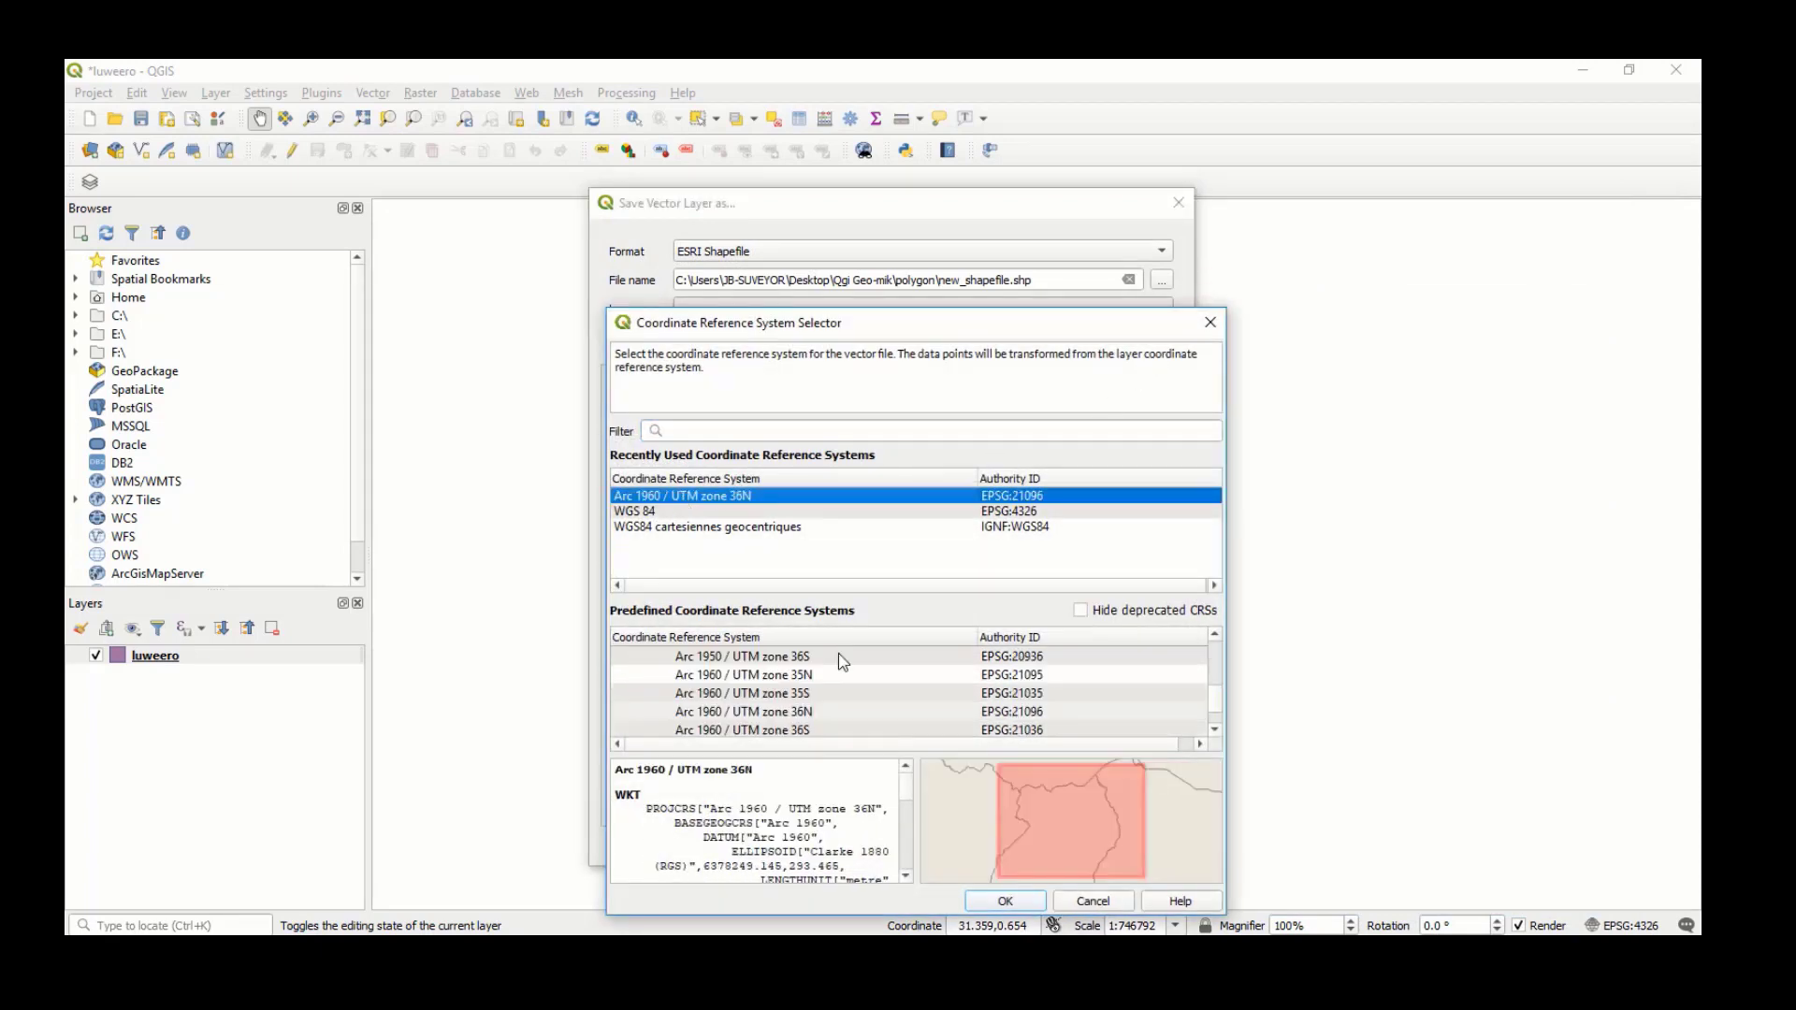
{"action": "left_click", "coordinate": [1007, 902]}
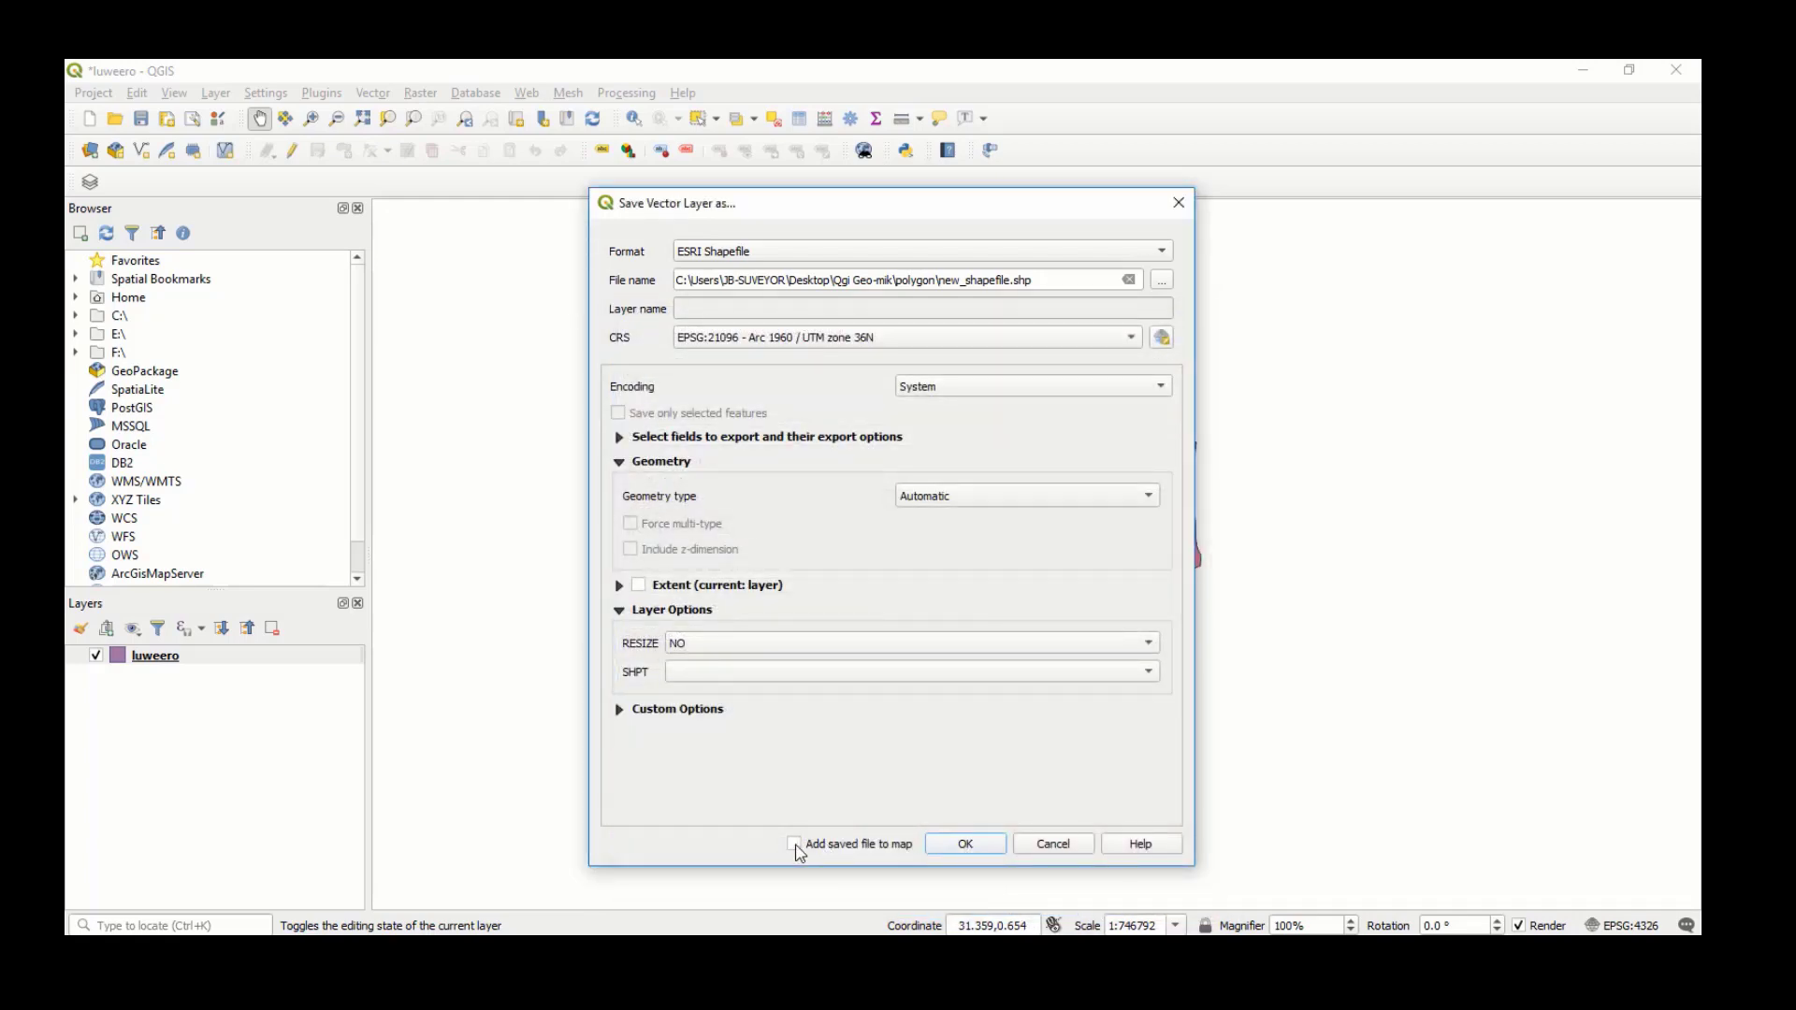
{"action": "left_click", "coordinate": [965, 844]}
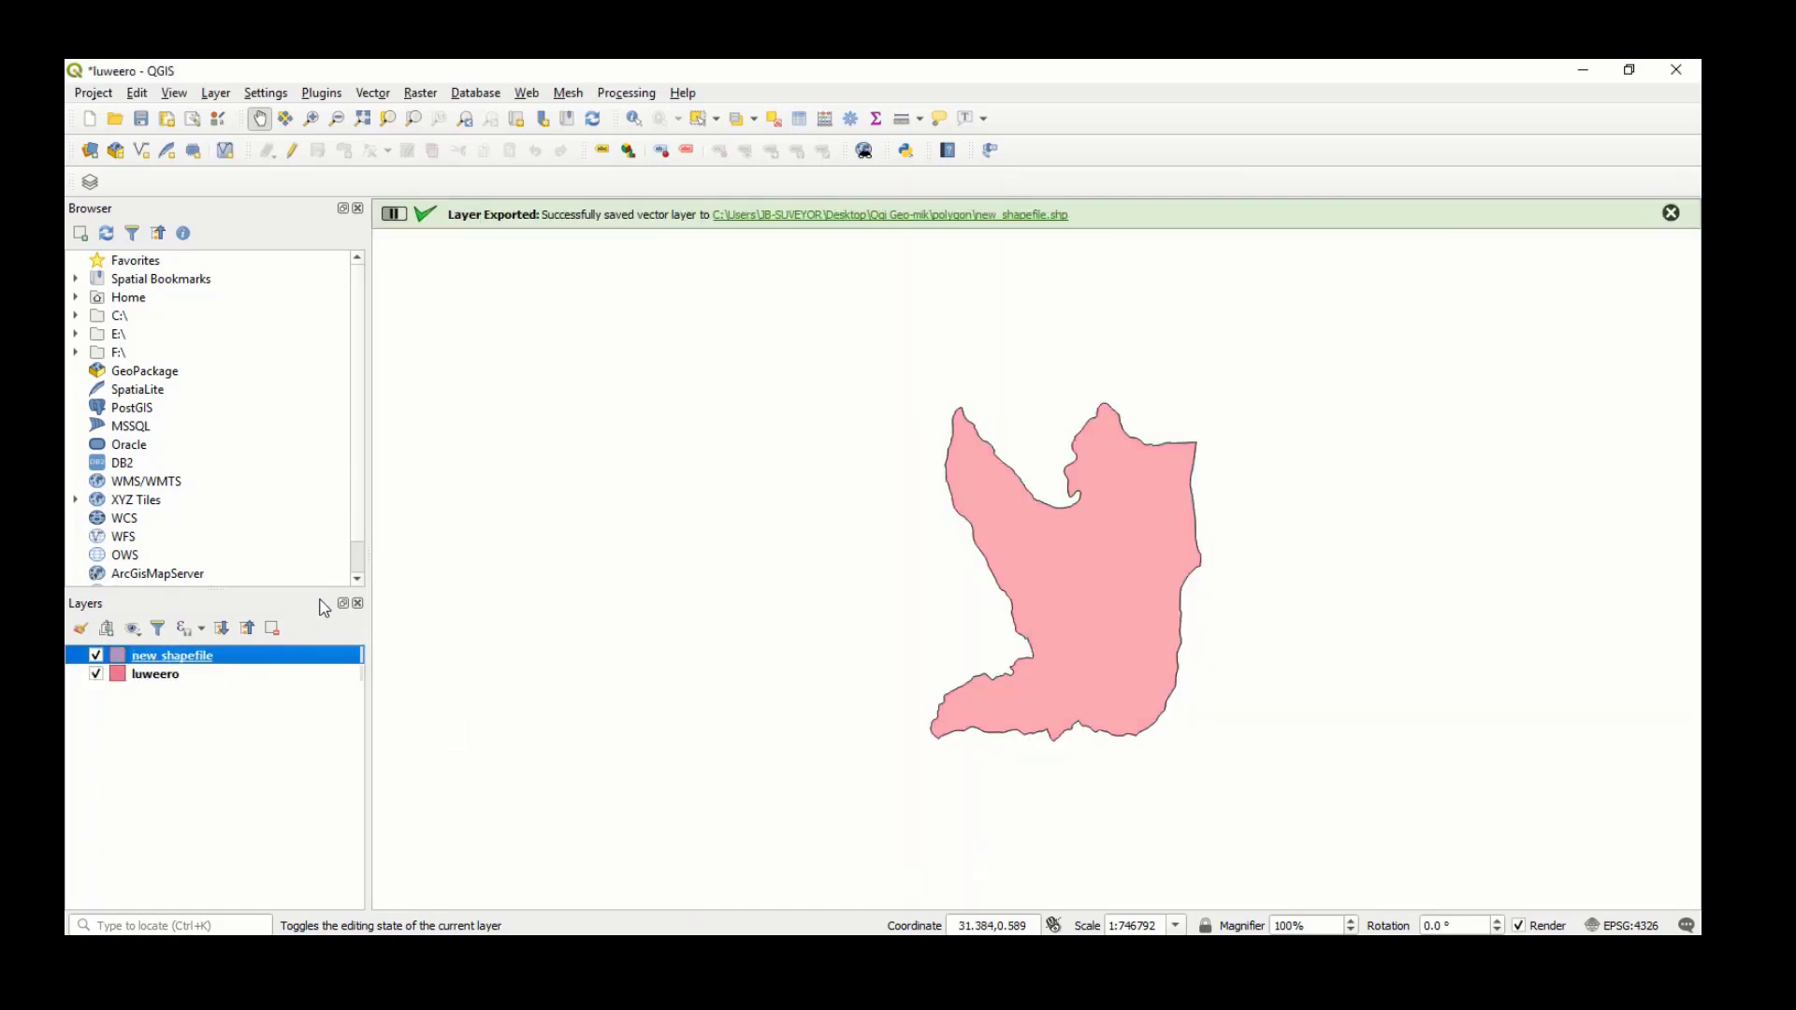
Hide the original luweero layer, leaving only new_shapefile drawn.
{"action": "left_click", "coordinate": [96, 674]}
{"action": "scroll", "coordinate": [1114, 633], "scroll_direction": "up", "scroll_amount": 1}
{"action": "scroll", "coordinate": [1116, 636], "scroll_direction": "down", "scroll_amount": 1}
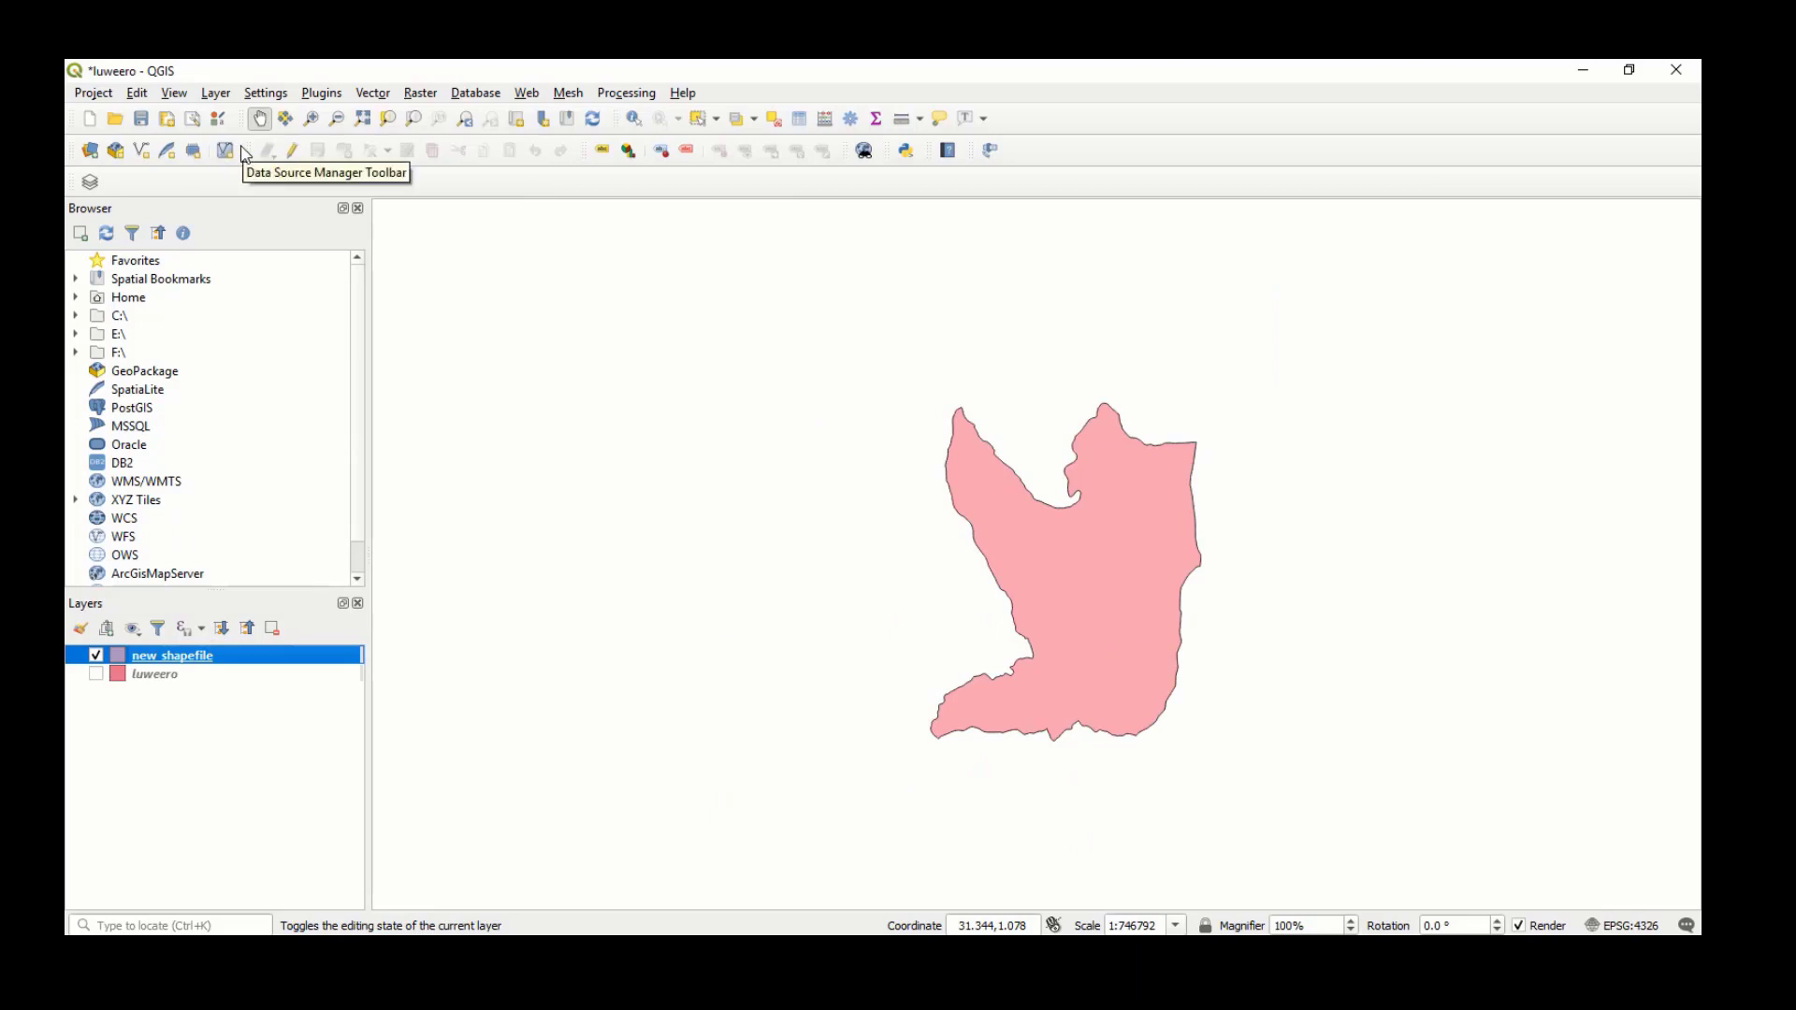
{"action": "left_click", "coordinate": [216, 93]}
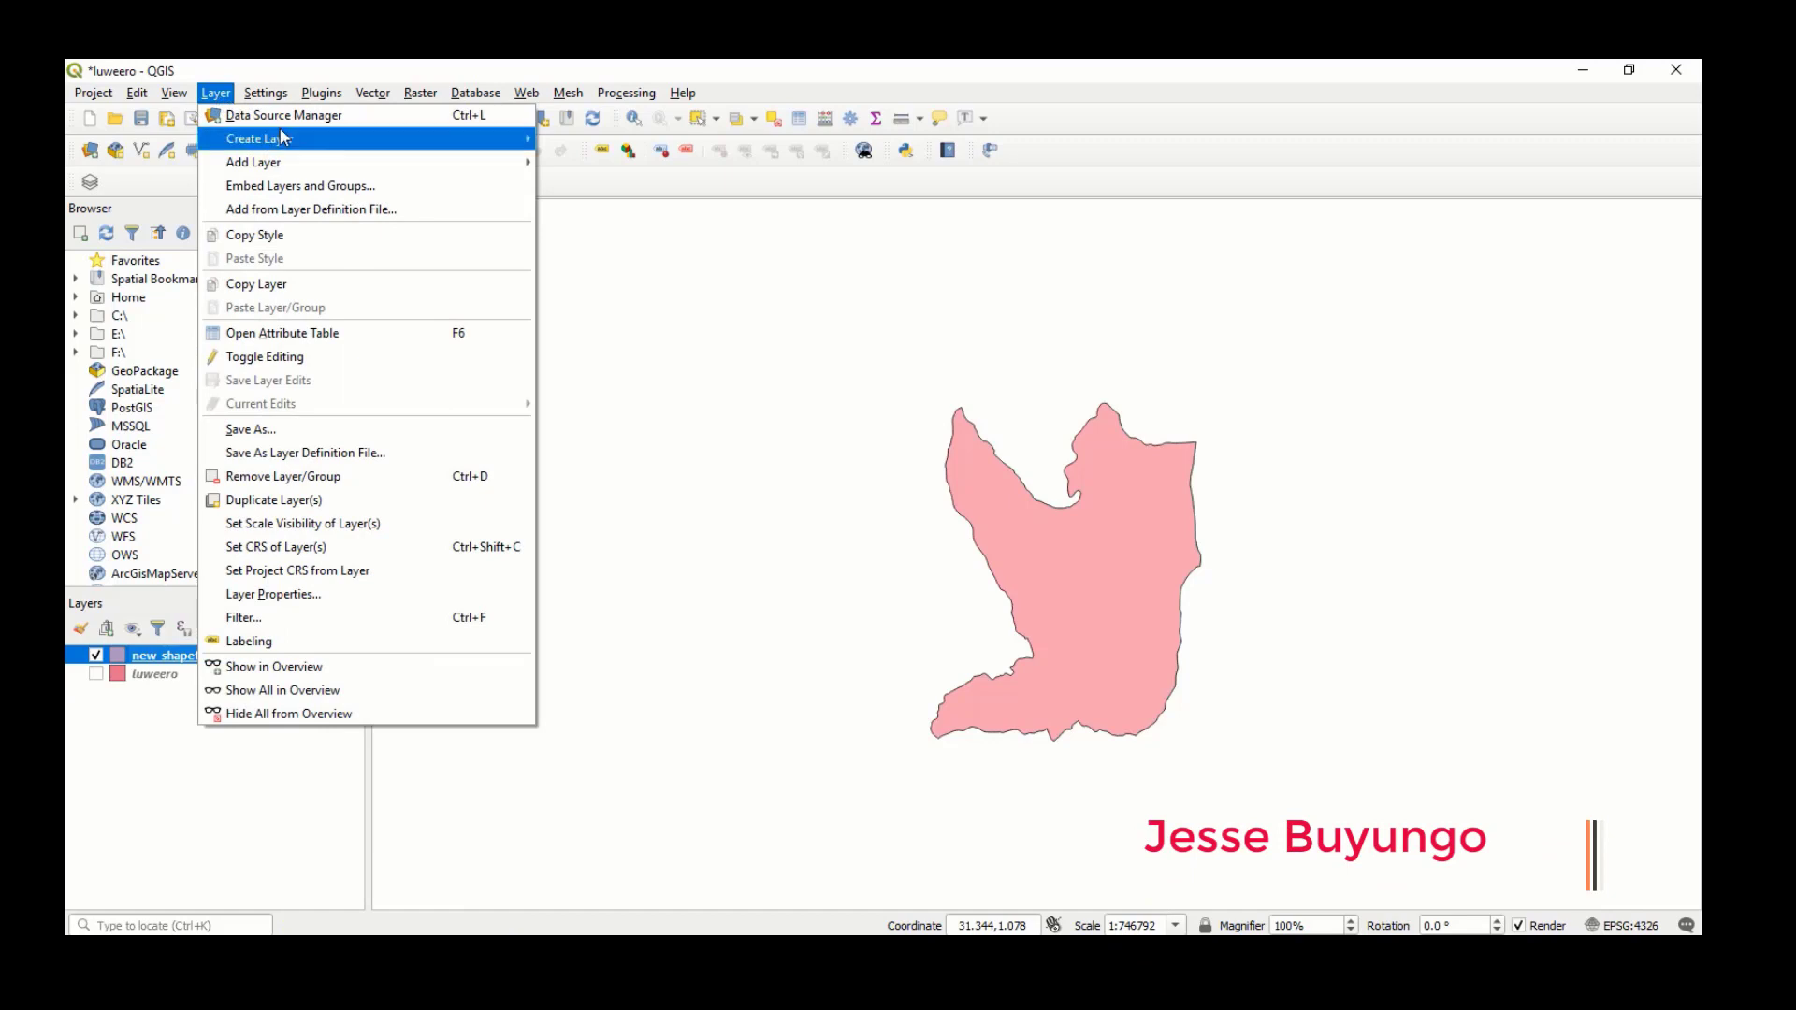
Name the new shapefile layer points in the polygon folder.
{"action": "mouse_move", "coordinate": [287, 141]}
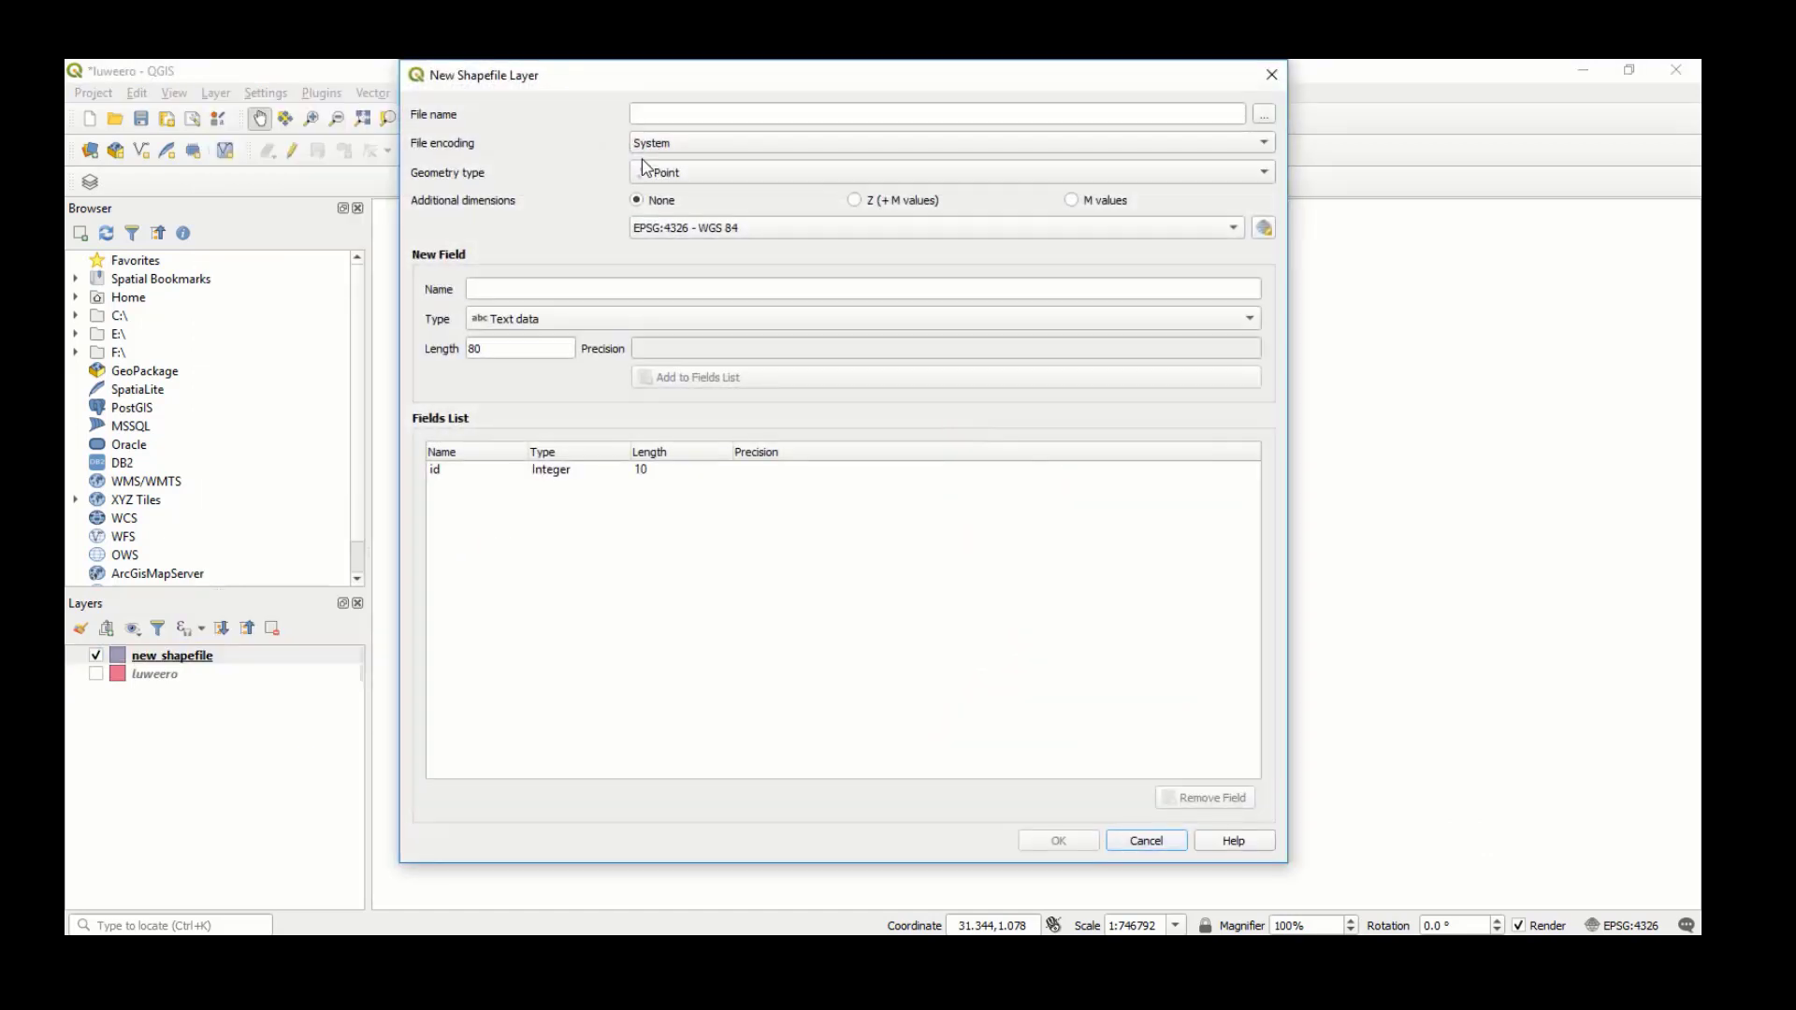
{"action": "left_click", "coordinate": [1264, 116]}
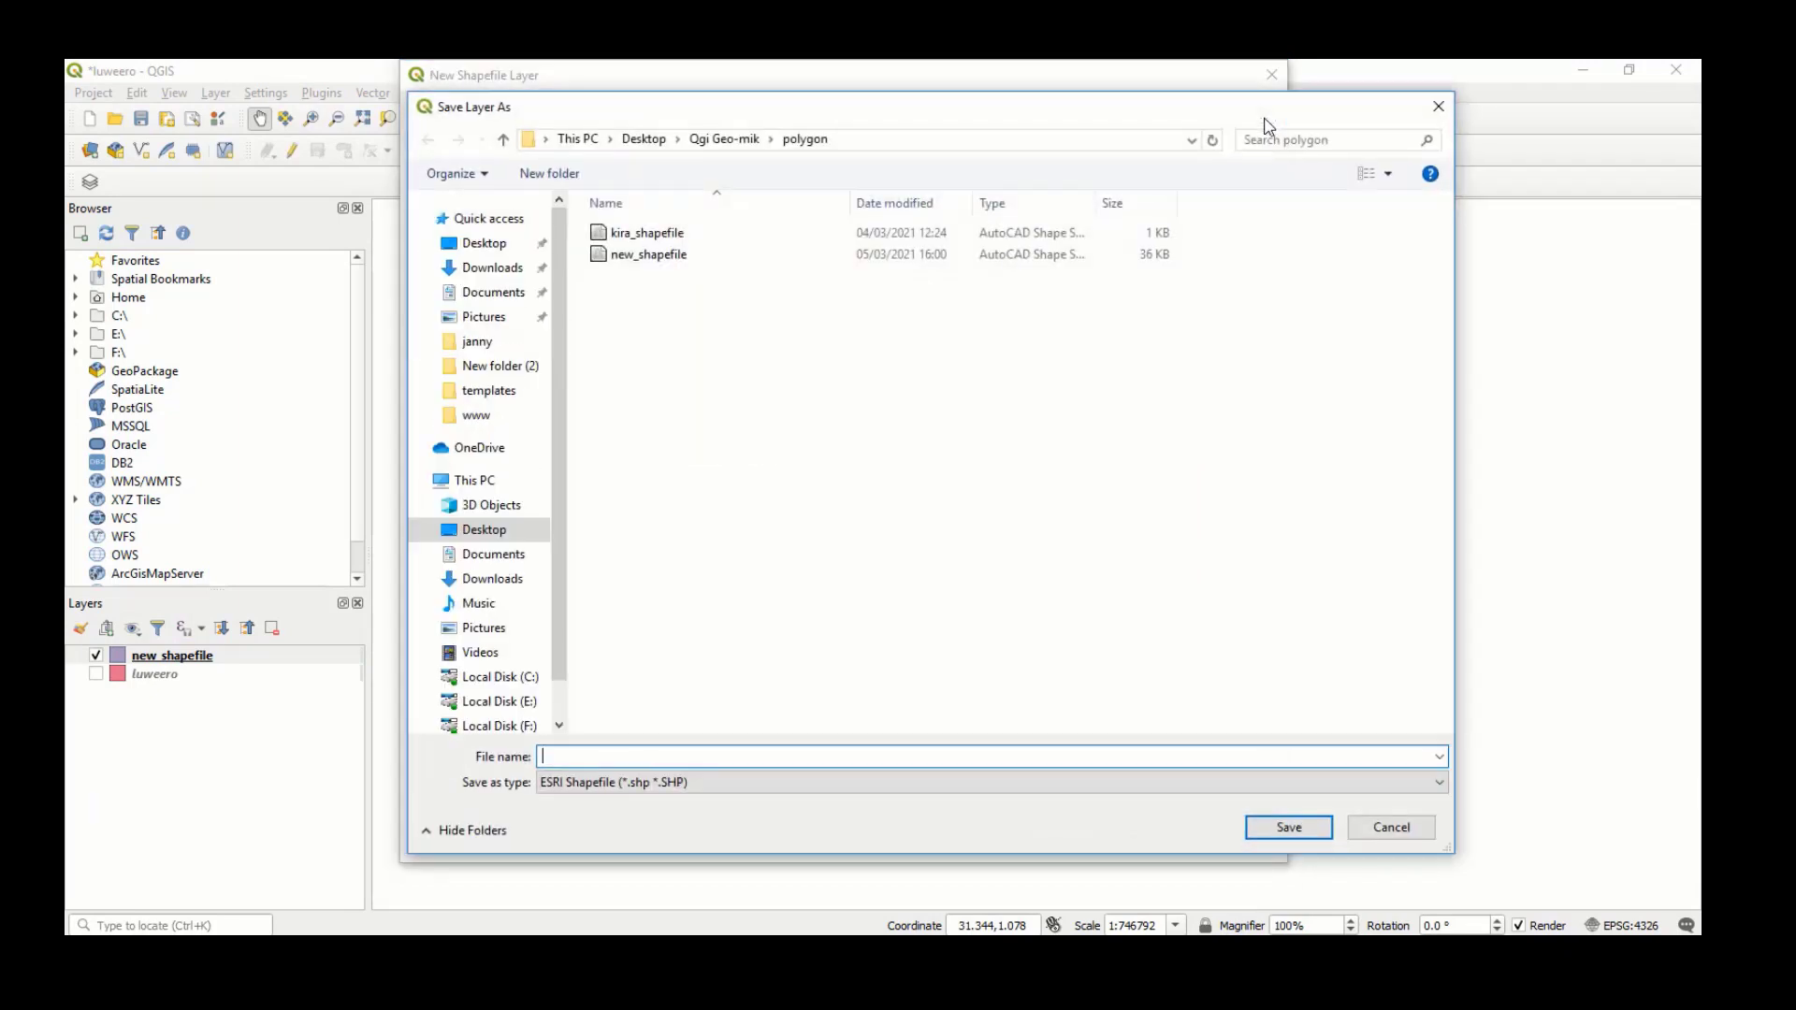
{"action": "type", "text": "points"}
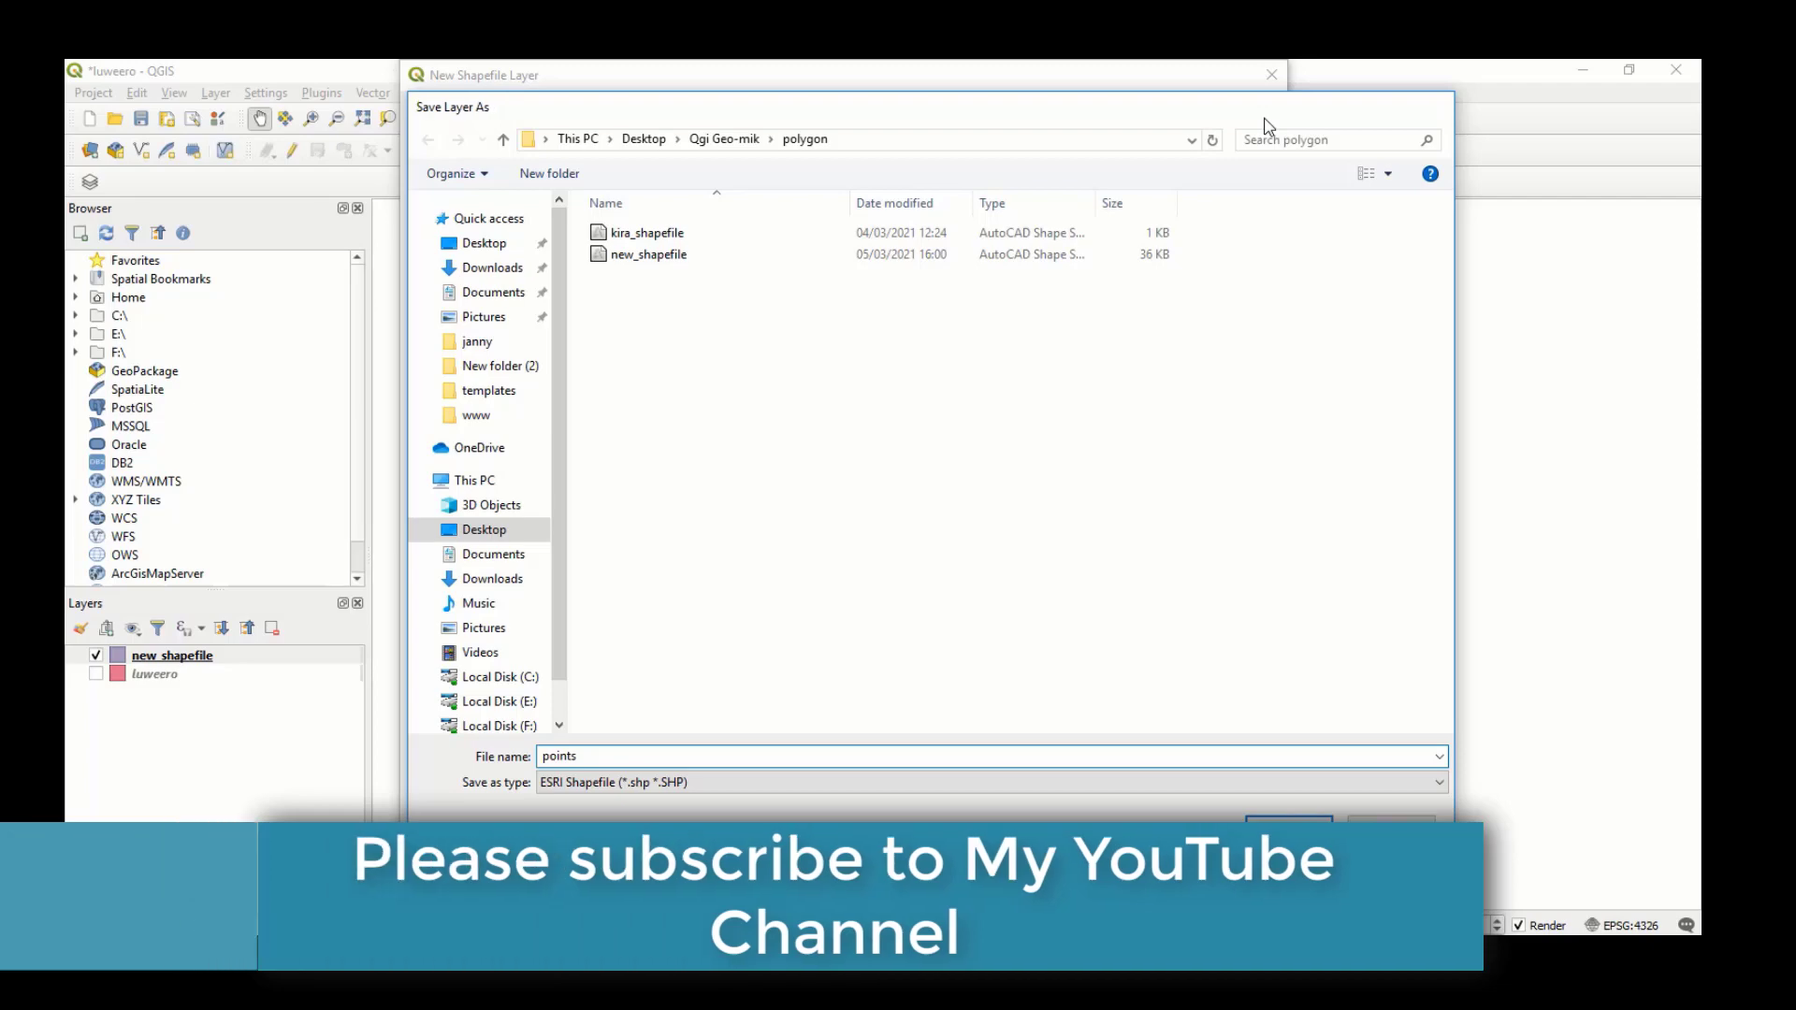
{"action": "key", "text": "Return"}
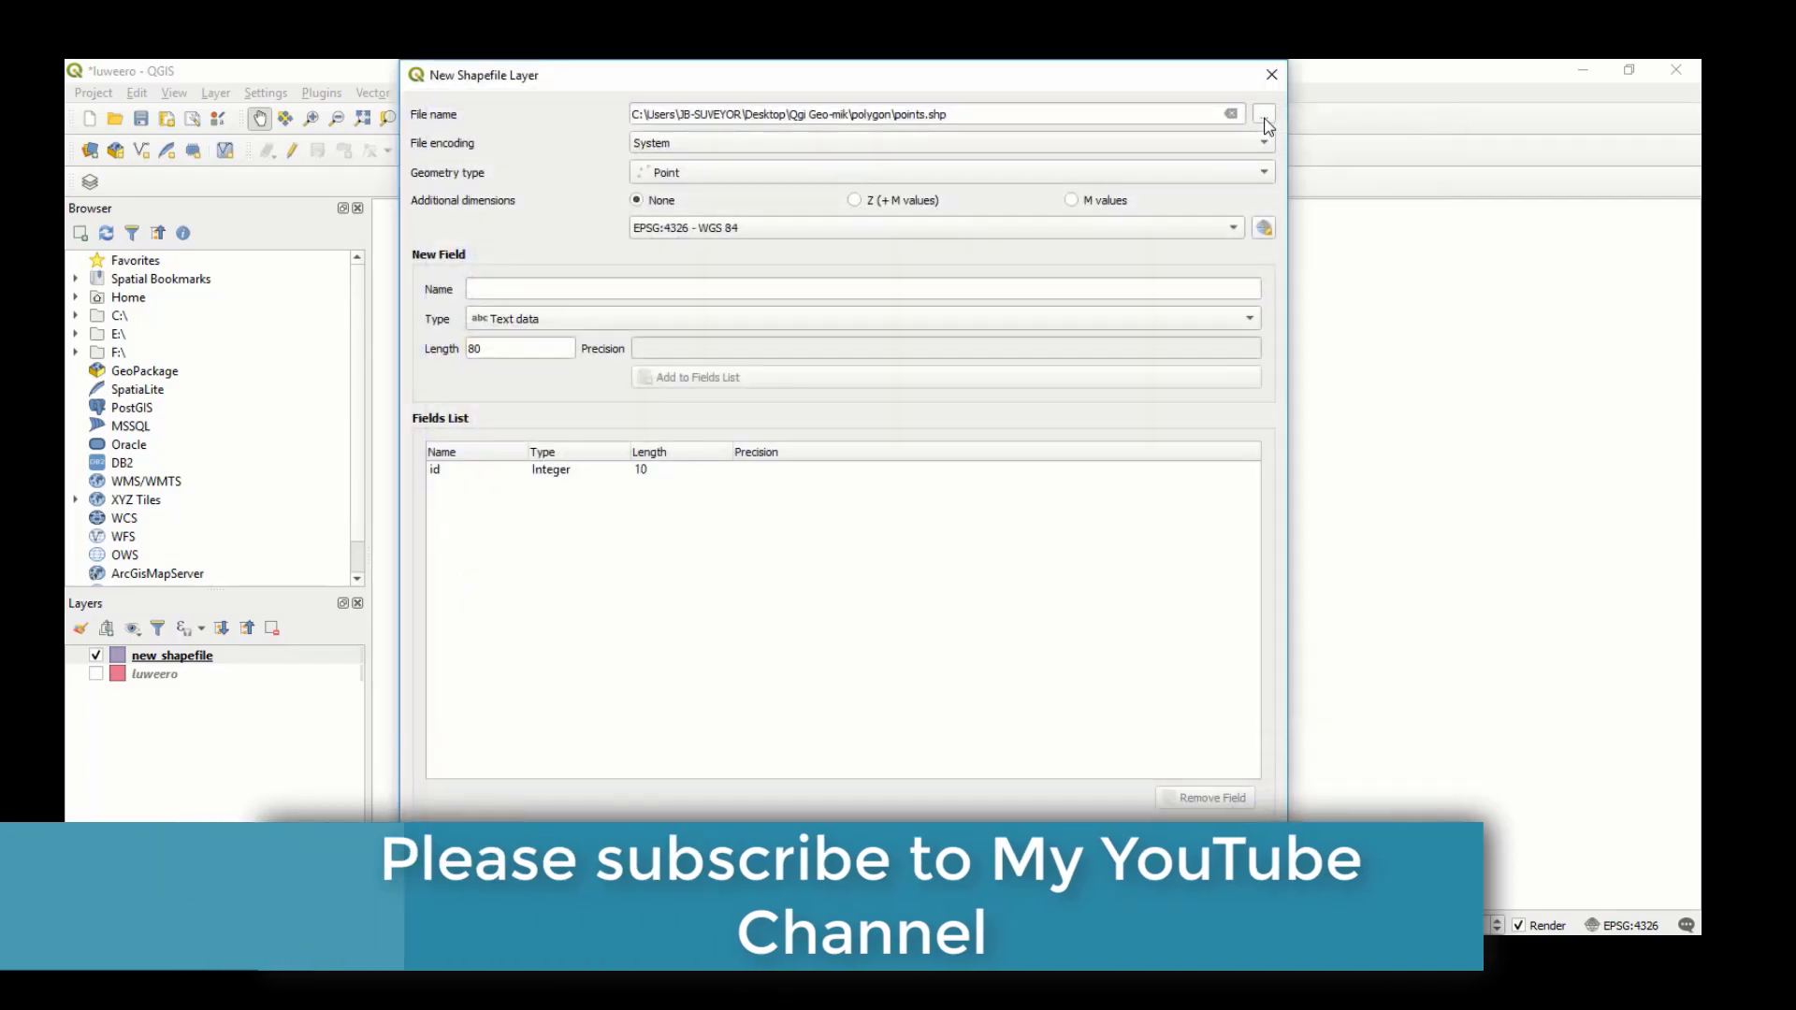
{"action": "left_click", "coordinate": [744, 174]}
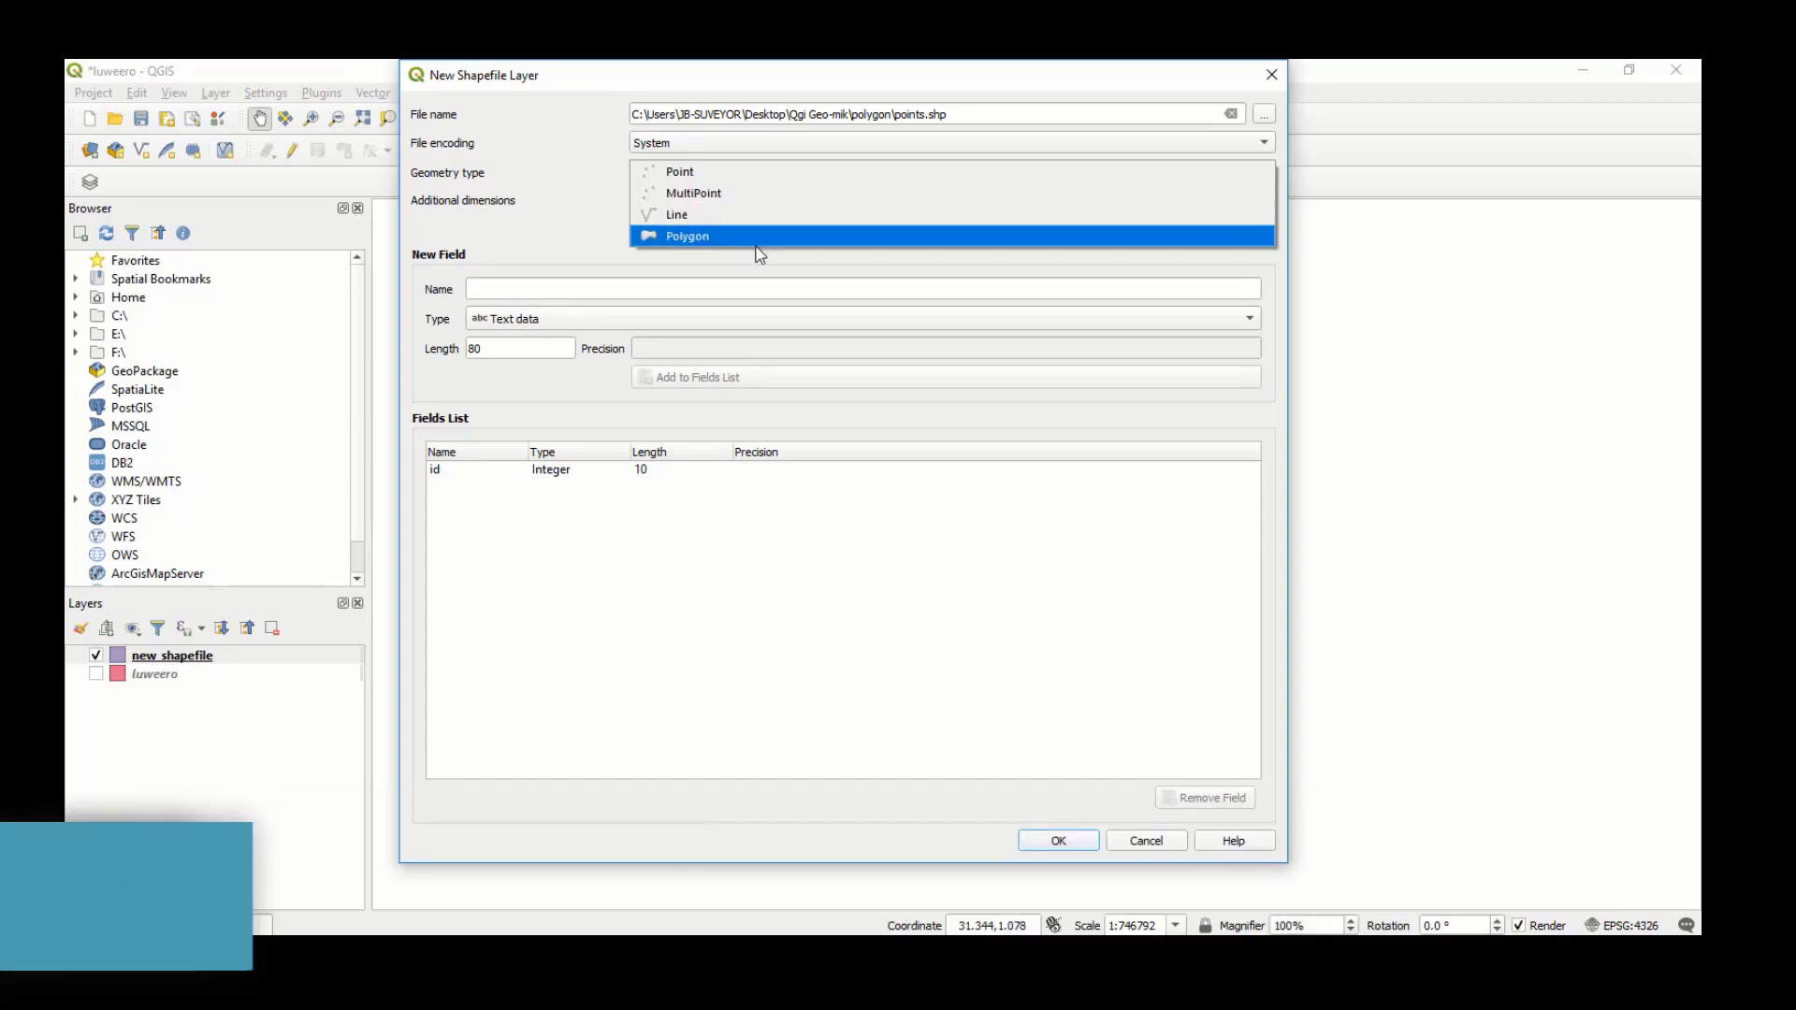
{"action": "left_click", "coordinate": [732, 174]}
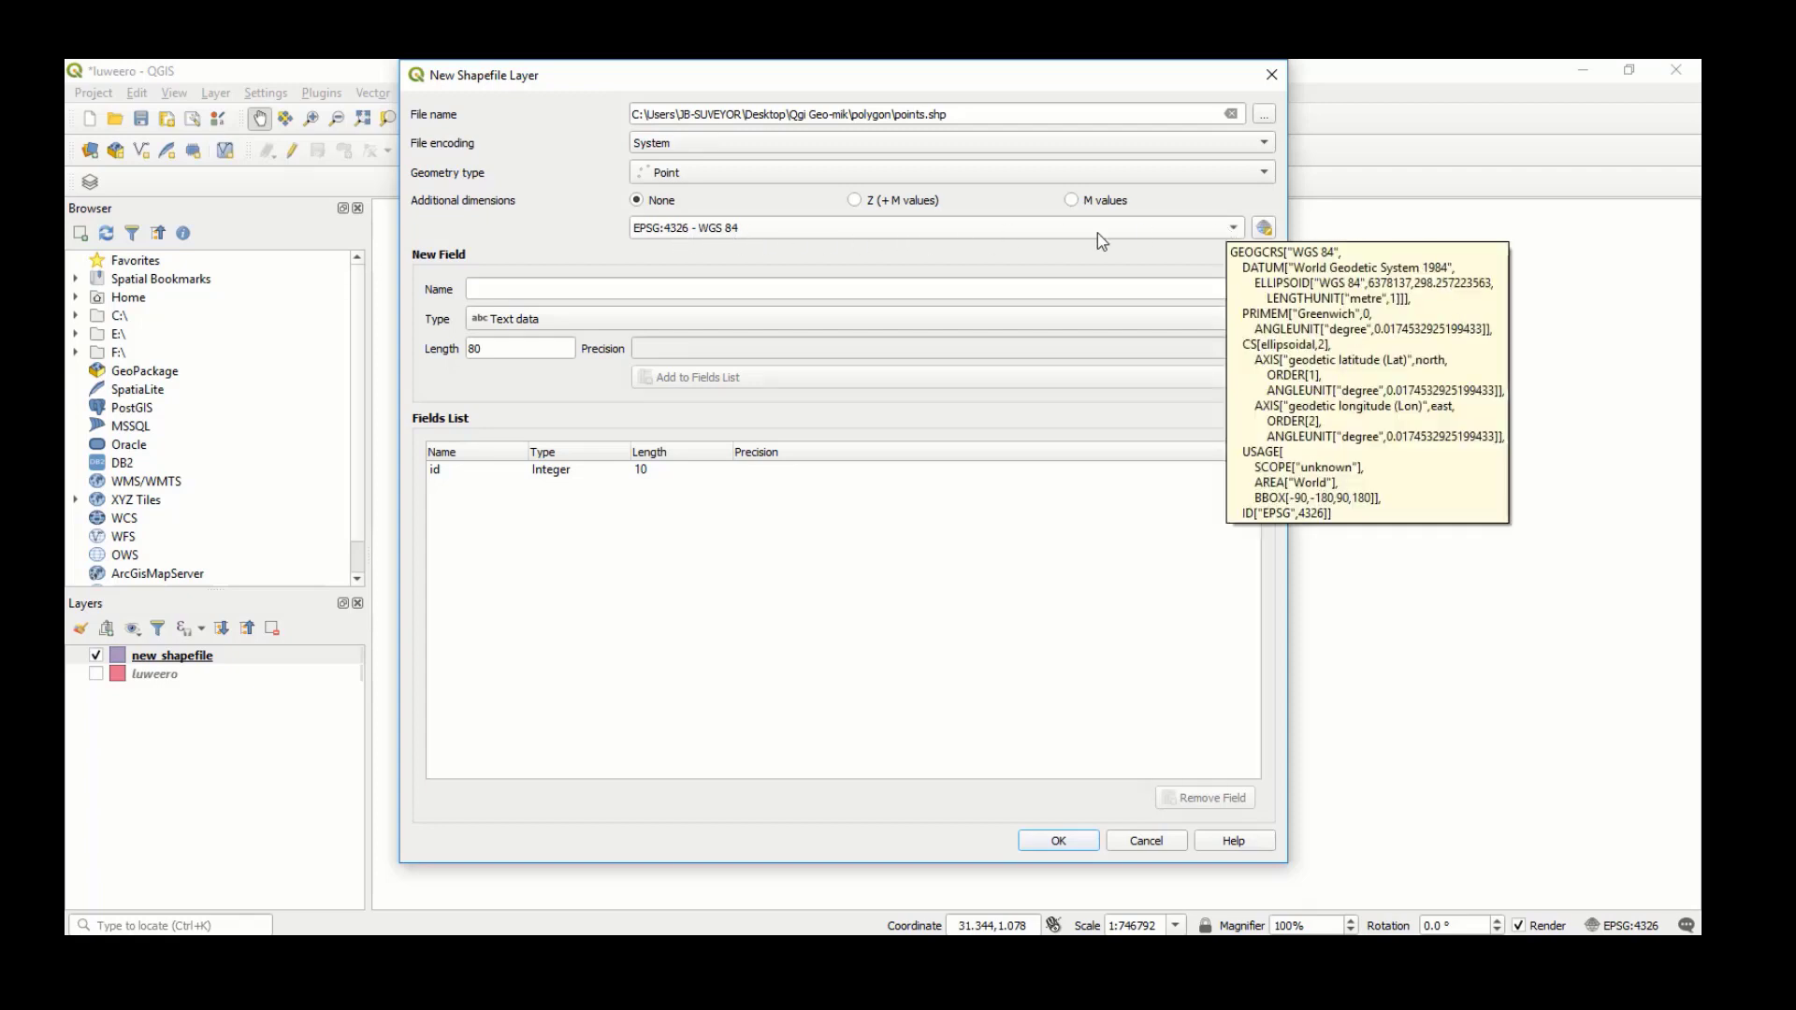
{"action": "left_click", "coordinate": [789, 298]}
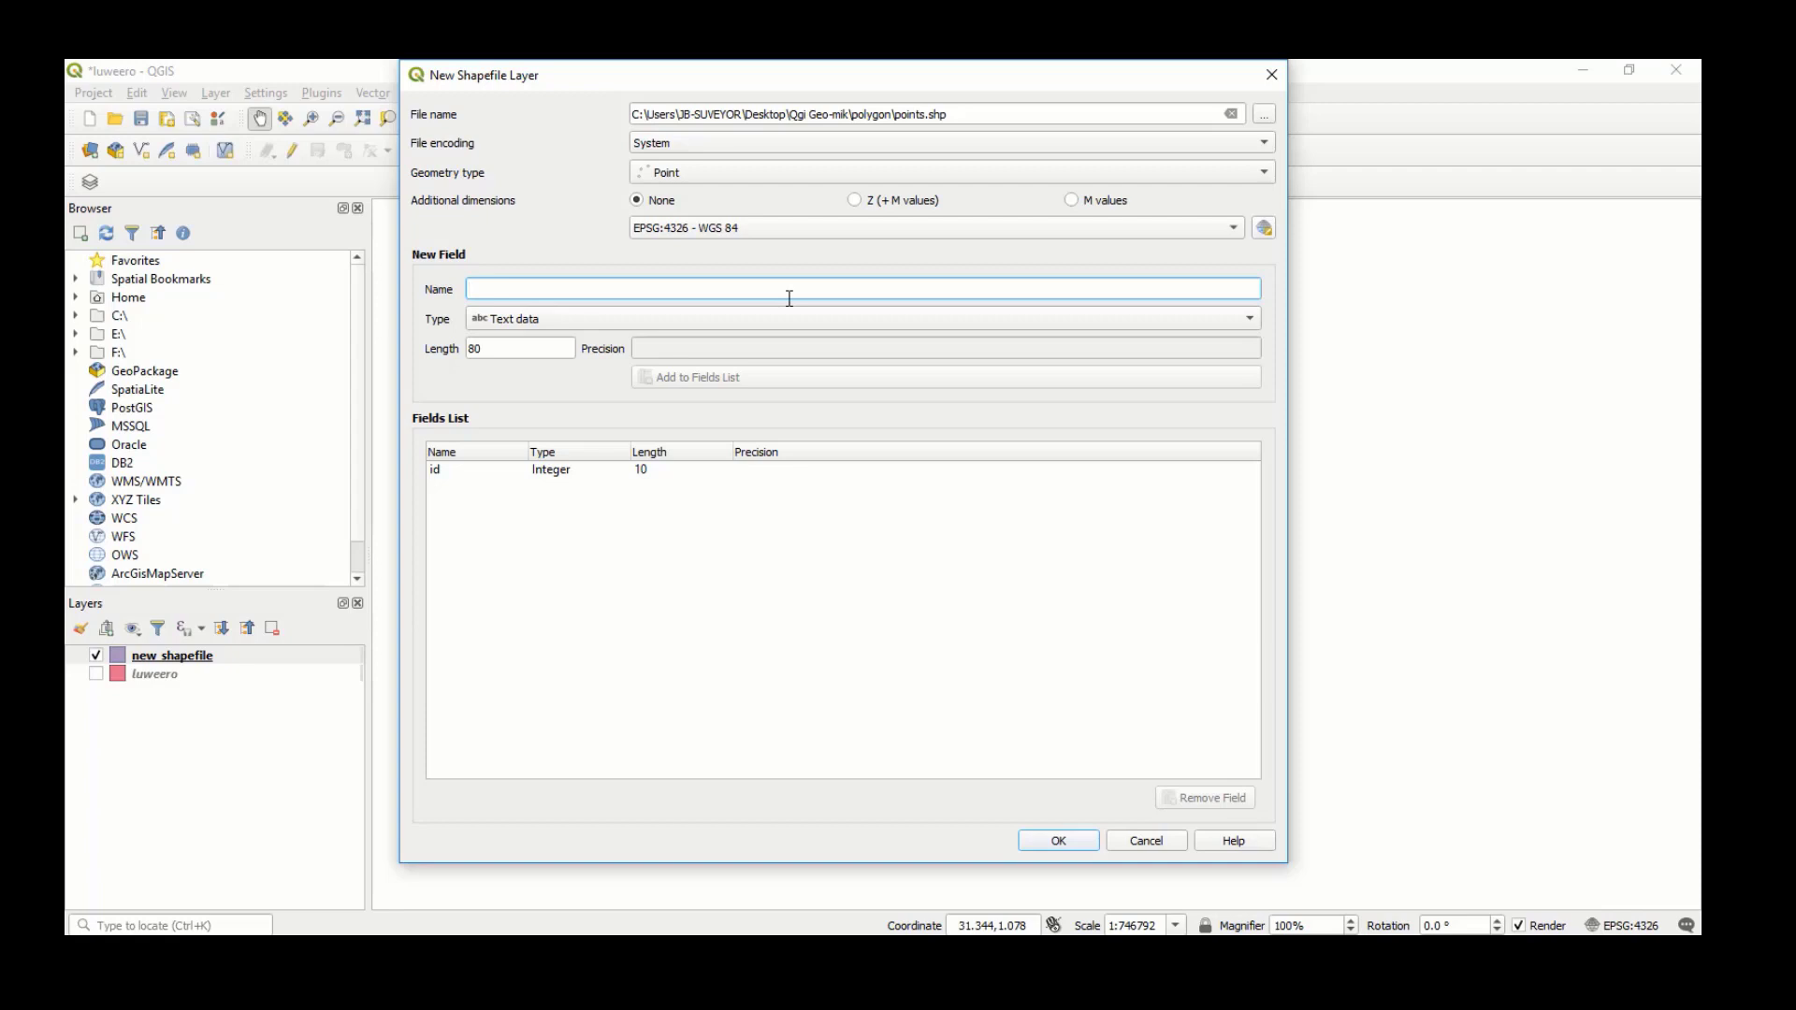
Add a City text field to the new points layer.
{"action": "type", "text": "city"}
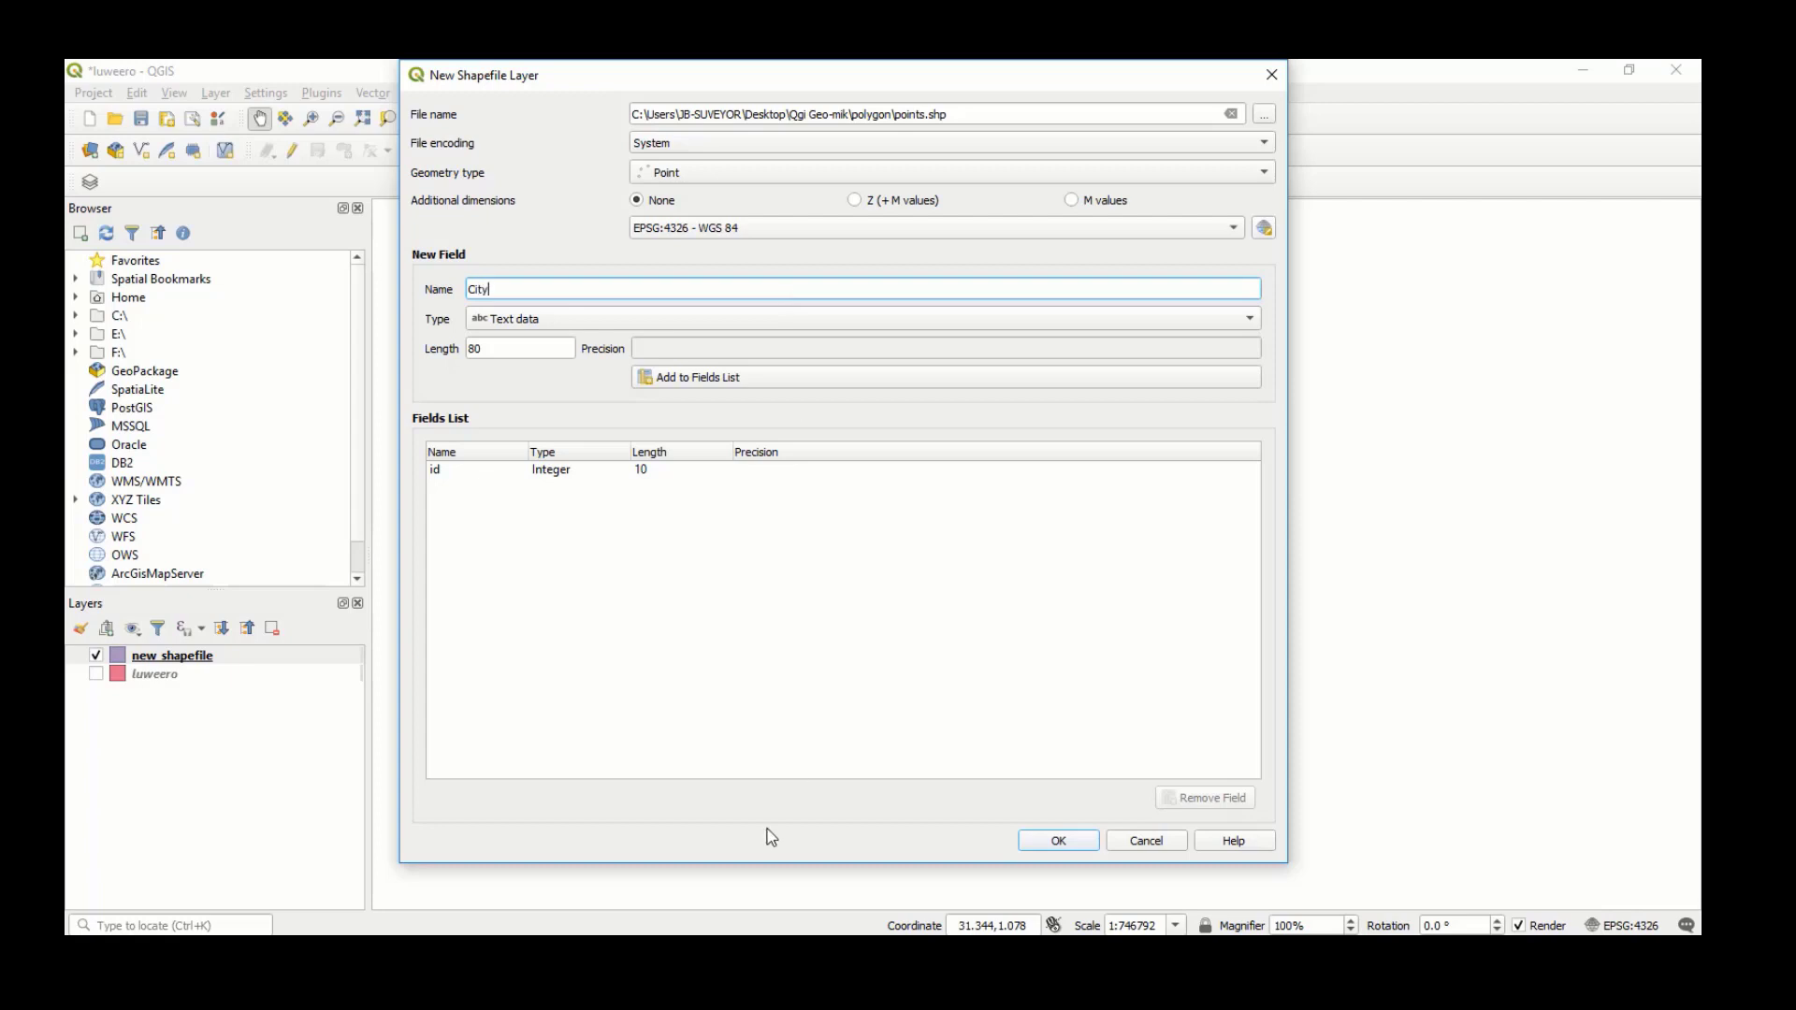
{"action": "left_click", "coordinate": [522, 321]}
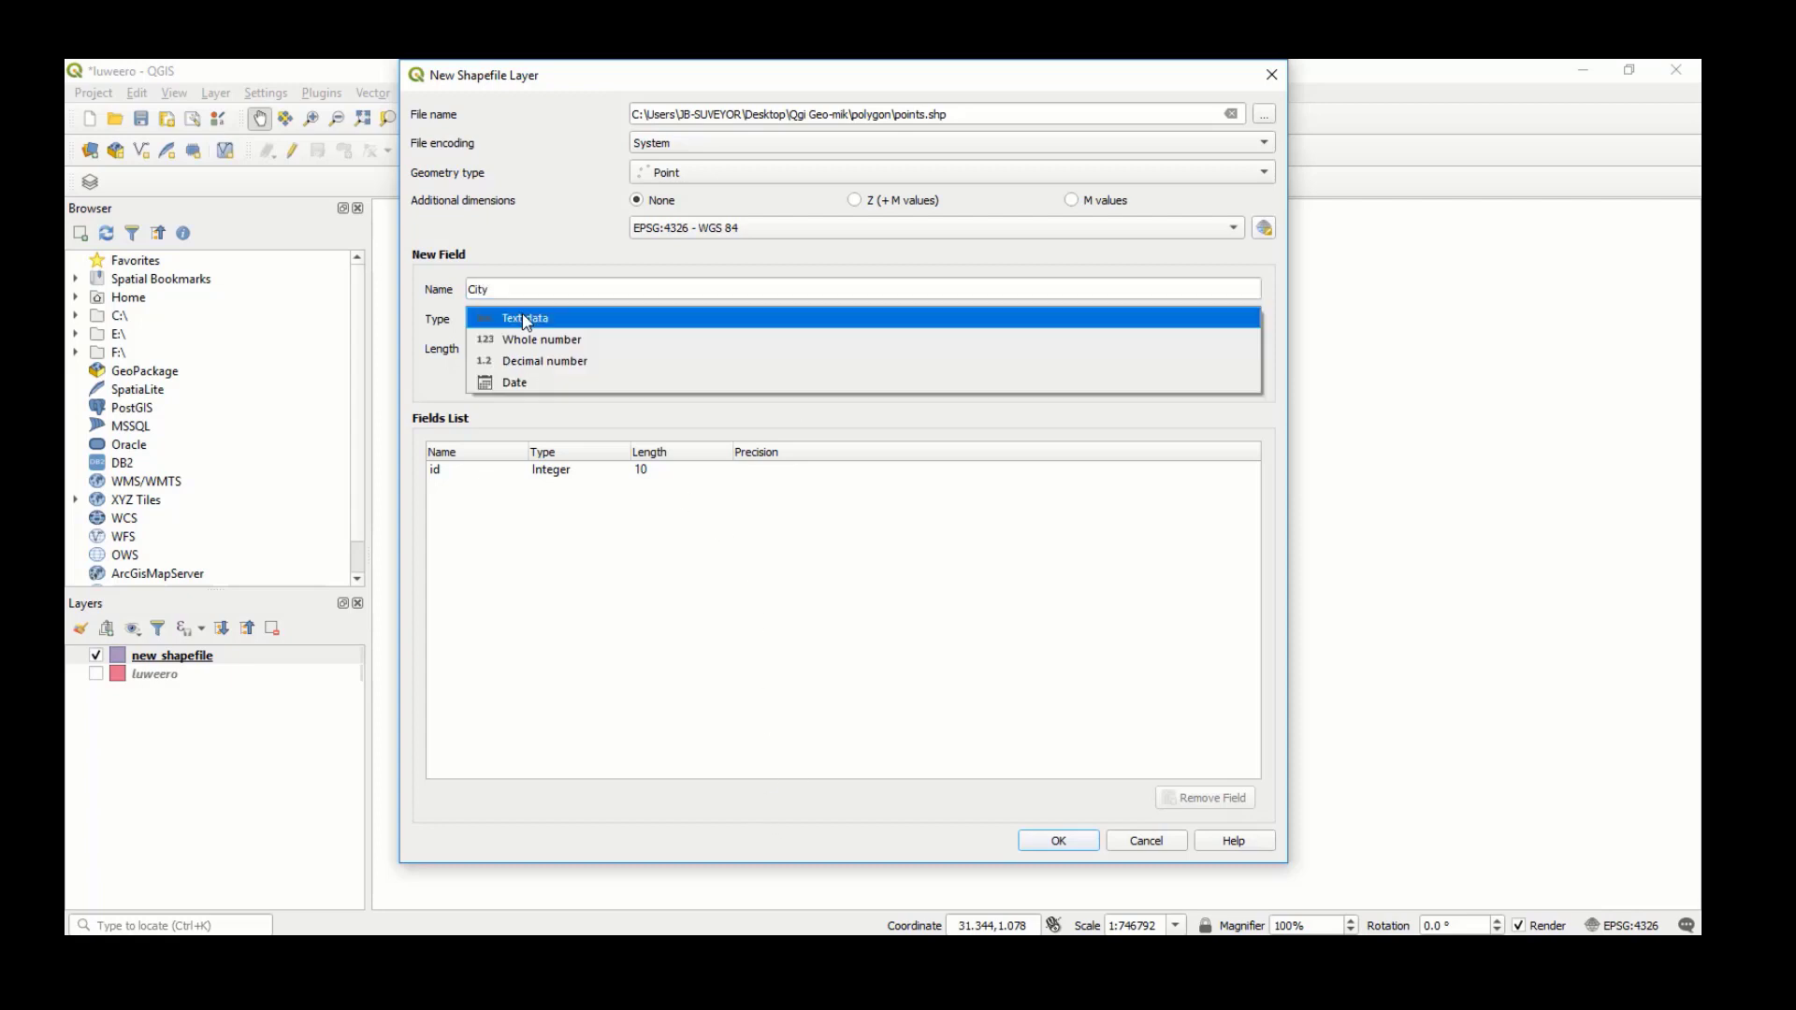
{"action": "left_click", "coordinate": [526, 322]}
{"action": "left_click", "coordinate": [692, 379]}
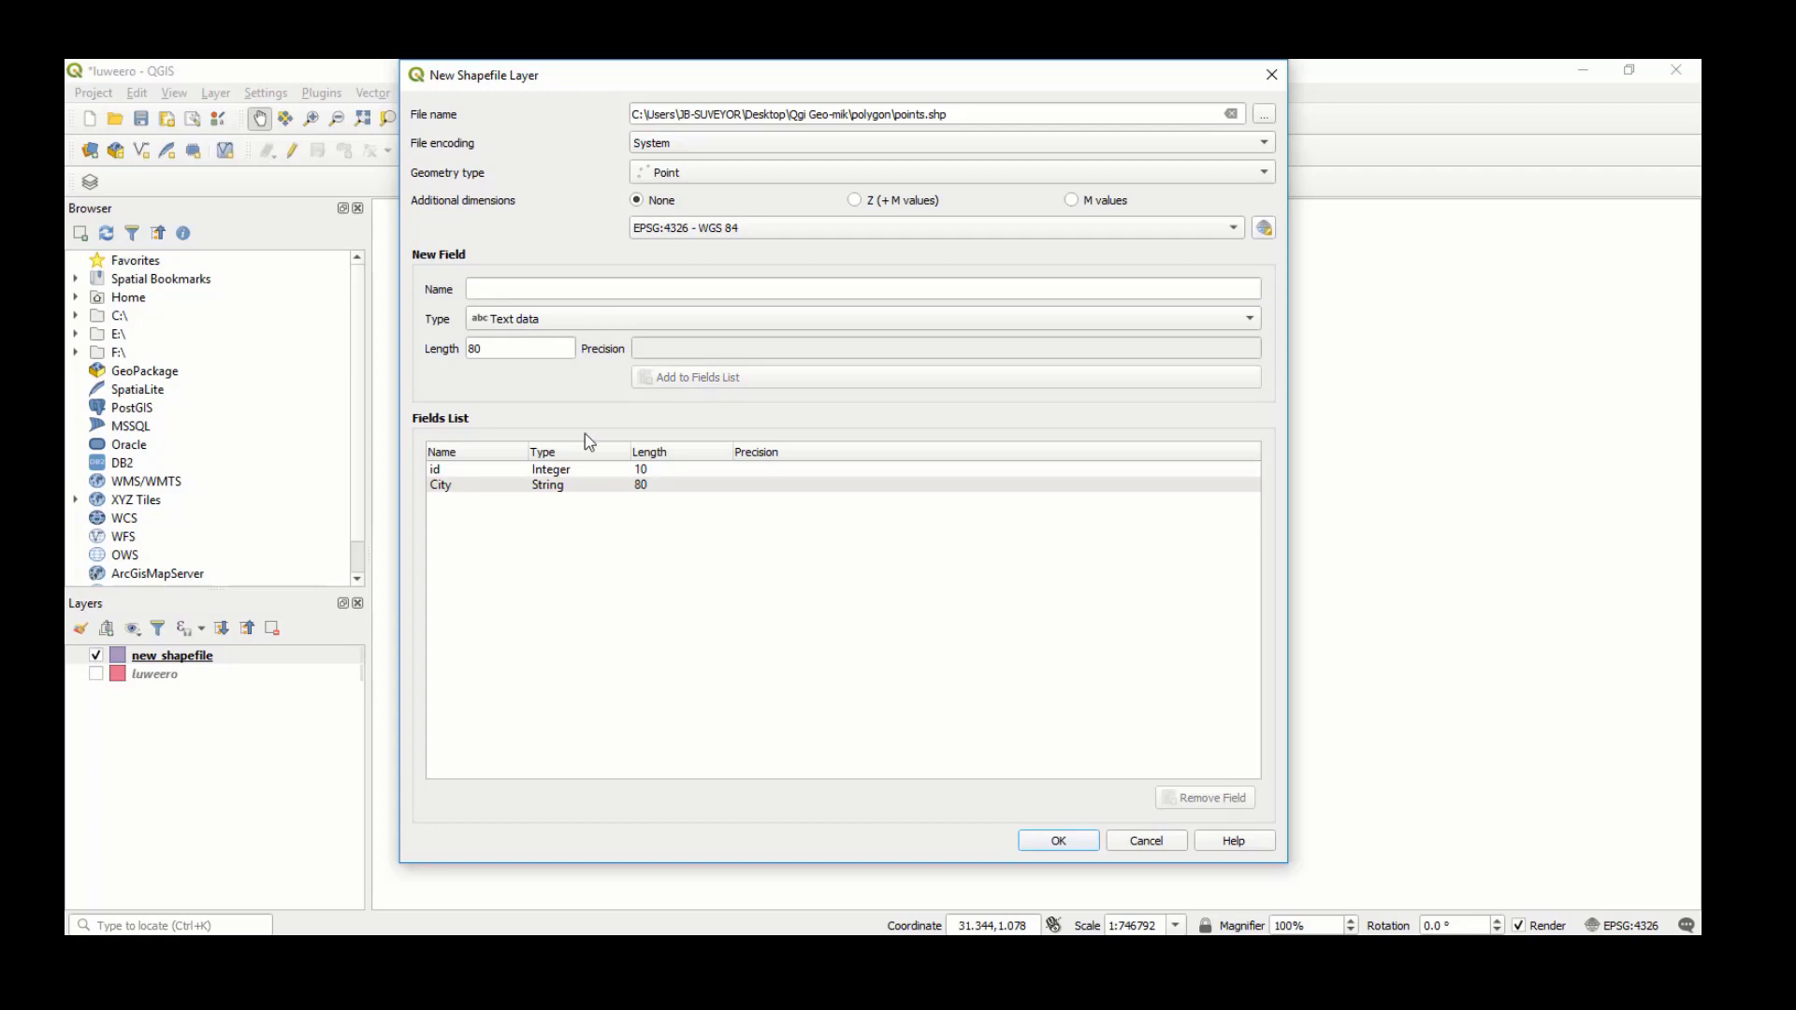
Add an officers whole-number field and create the points shapefile.
{"action": "left_click", "coordinate": [497, 291]}
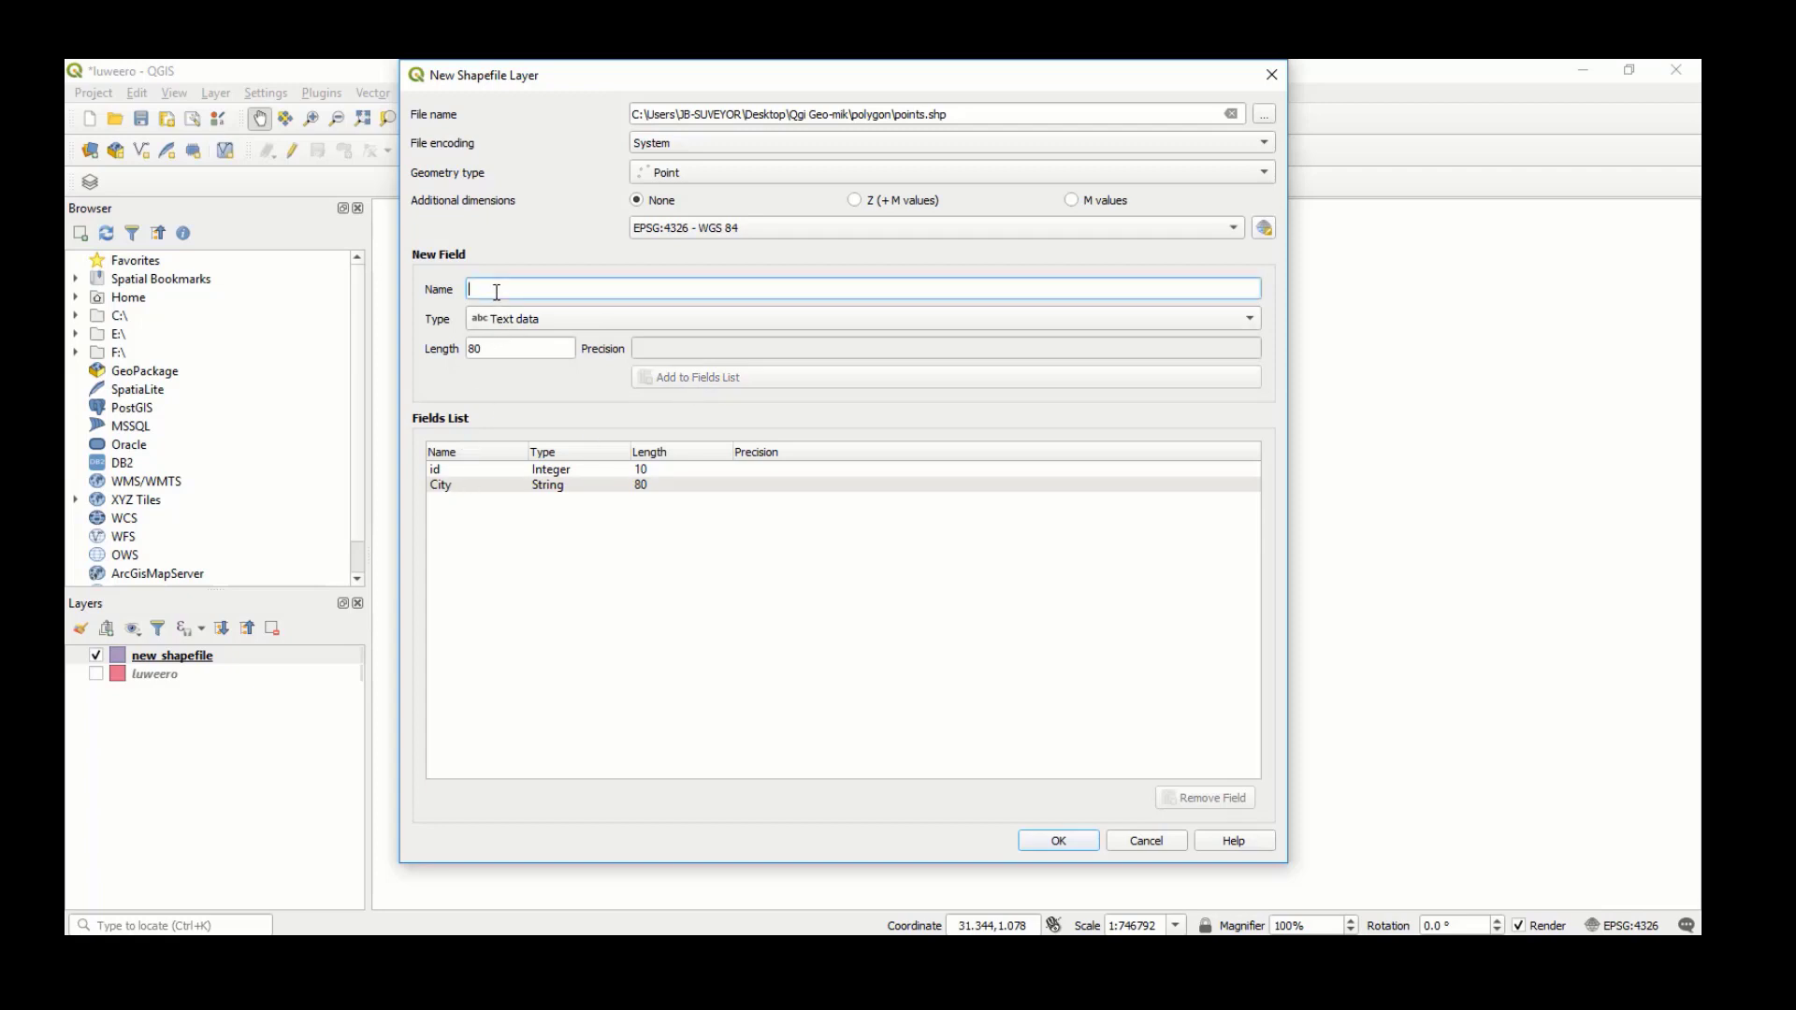
{"action": "type", "text": "n"}
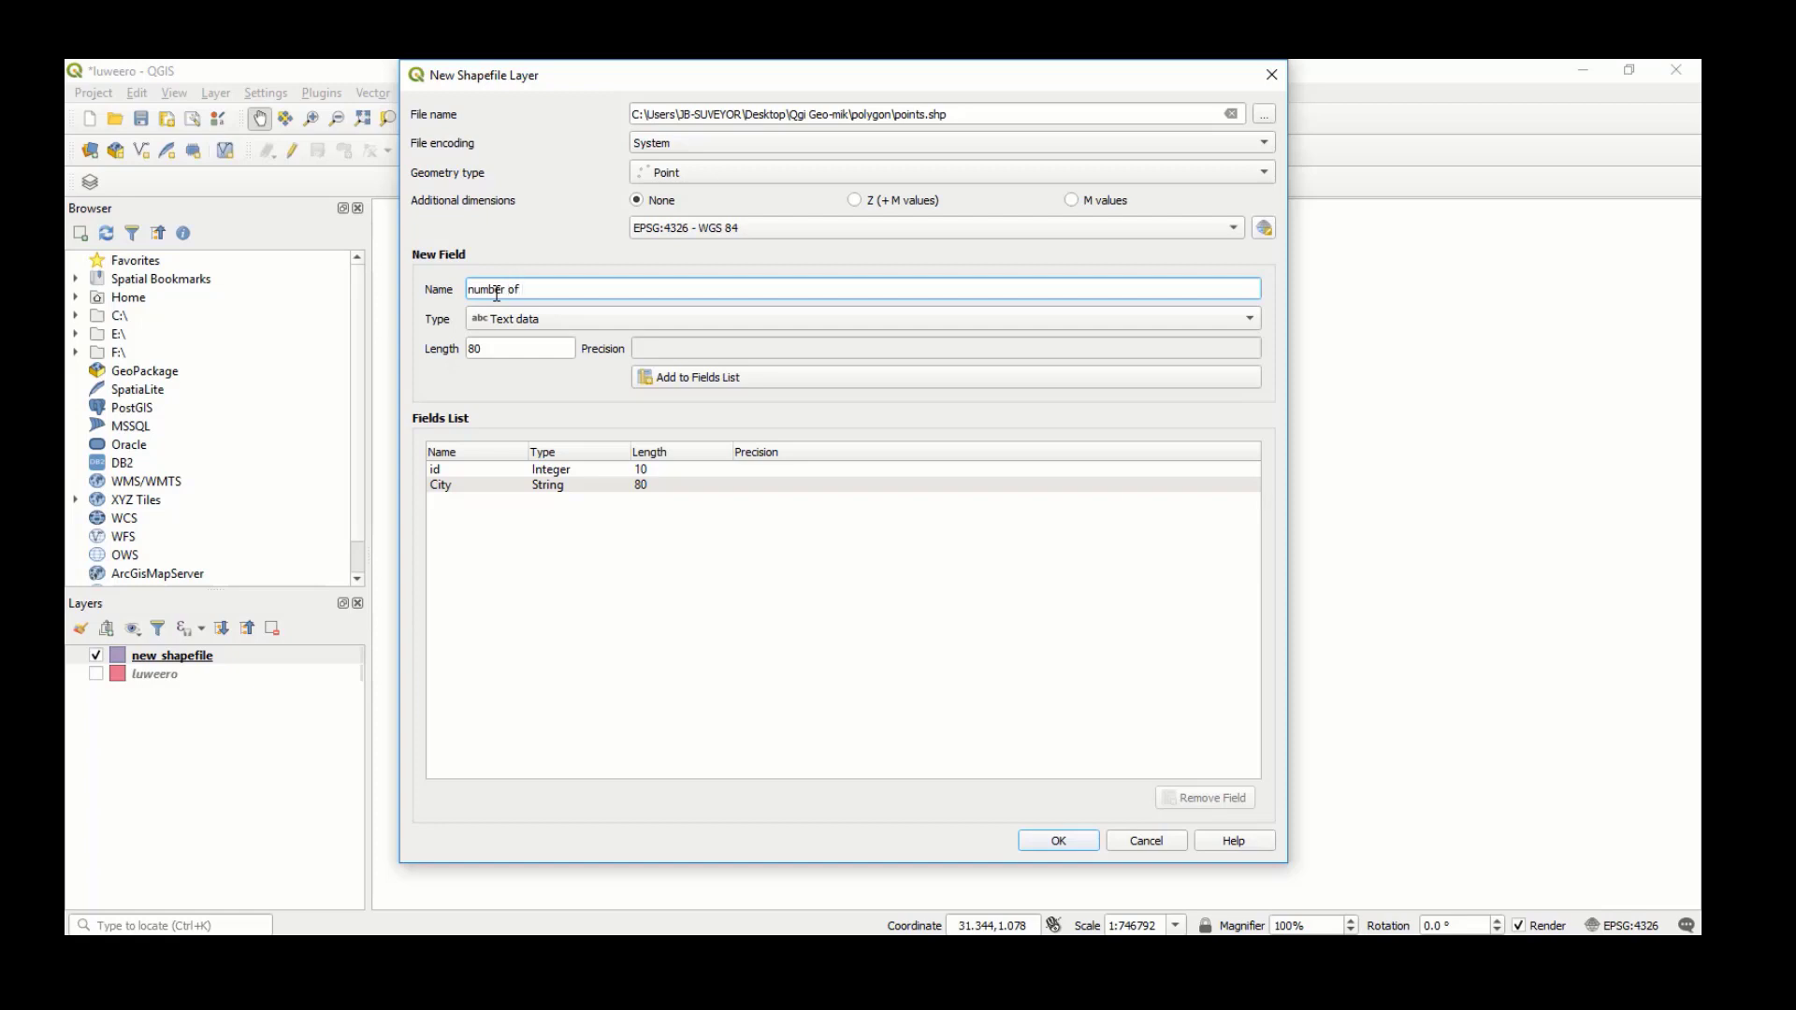
{"action": "type", "text": "umber o"}
{"action": "key", "text": "ctrl+a"}
{"action": "key", "text": "BackSpace"}
{"action": "type", "text": "officers"}
{"action": "left_click", "coordinate": [522, 319]}
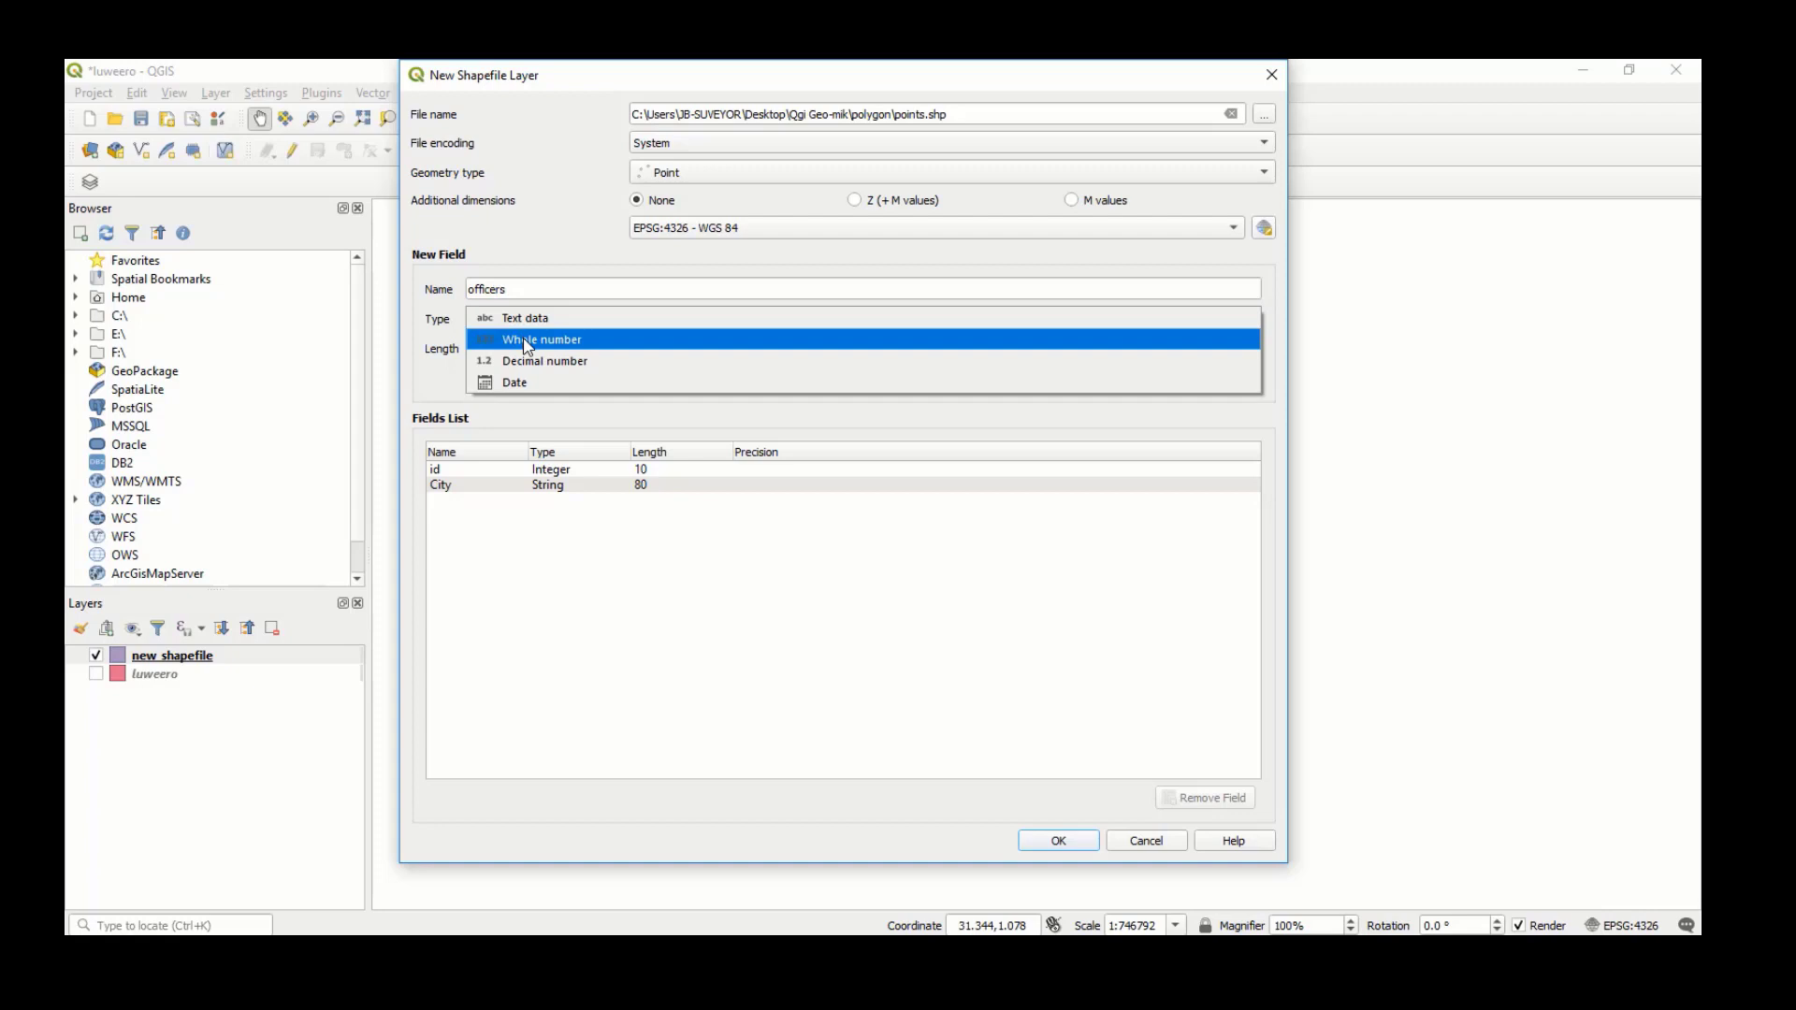
{"action": "left_click", "coordinate": [526, 341]}
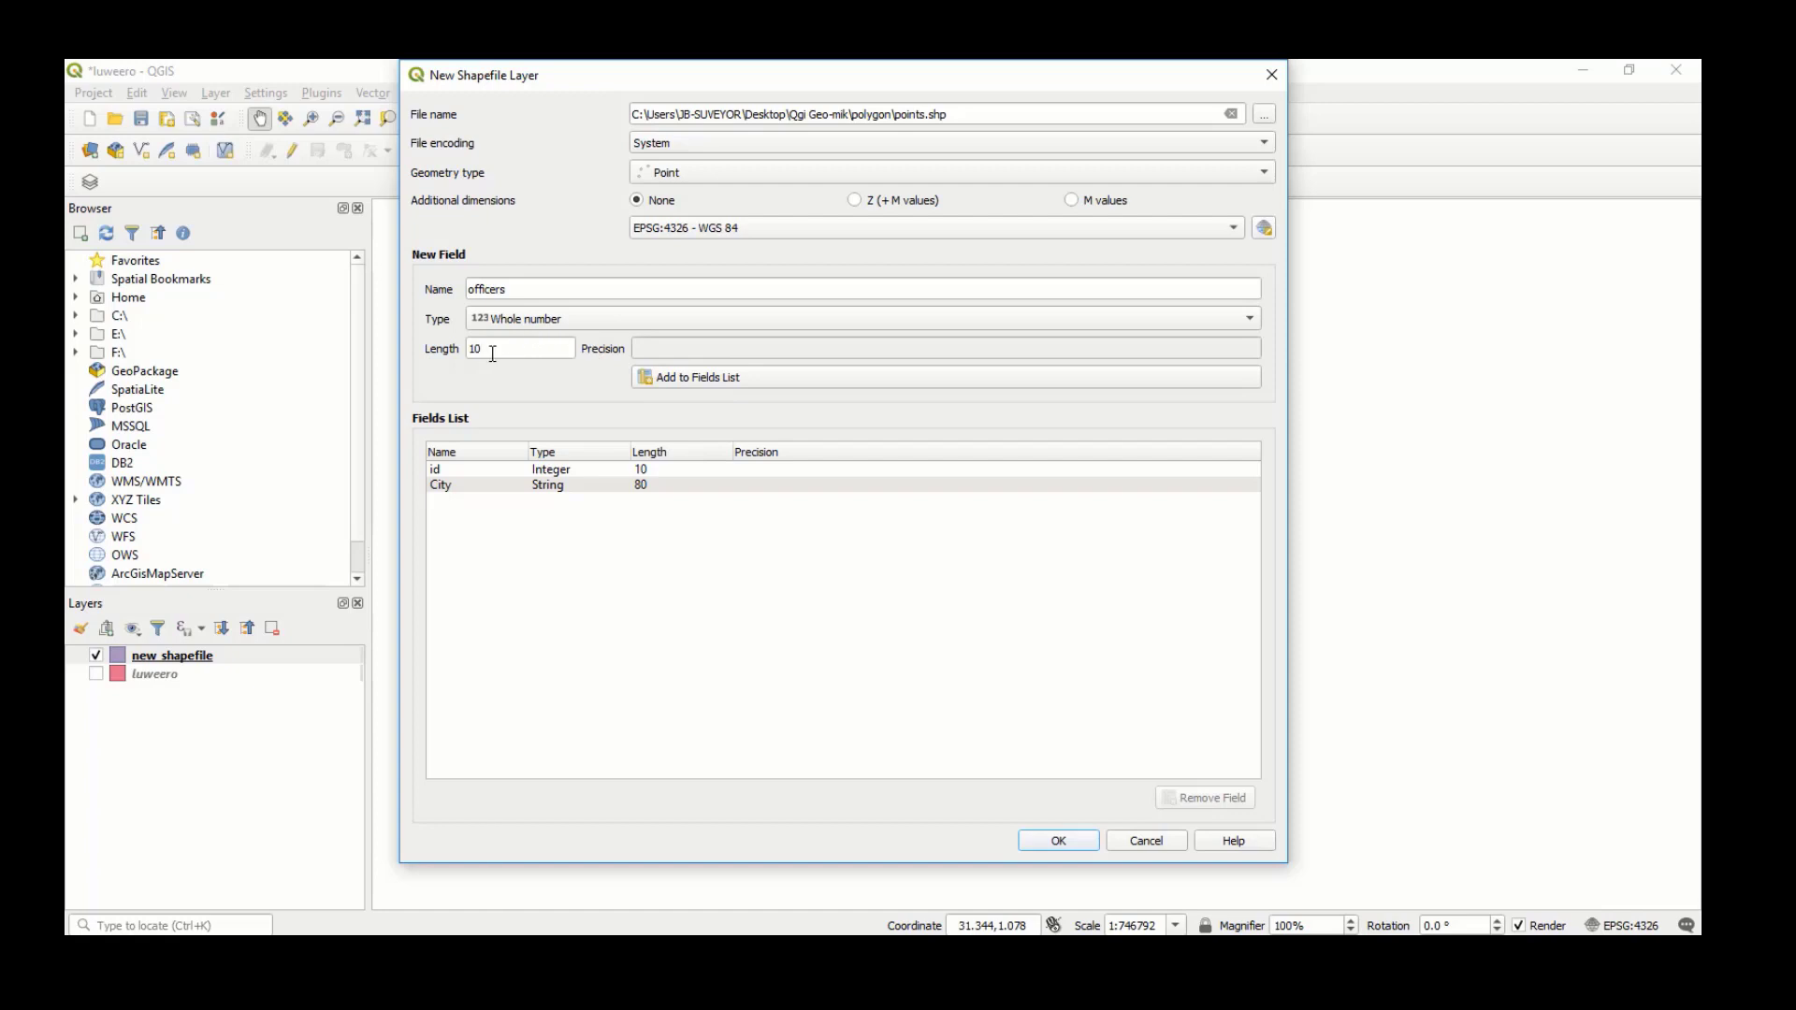
{"action": "left_click", "coordinate": [715, 385]}
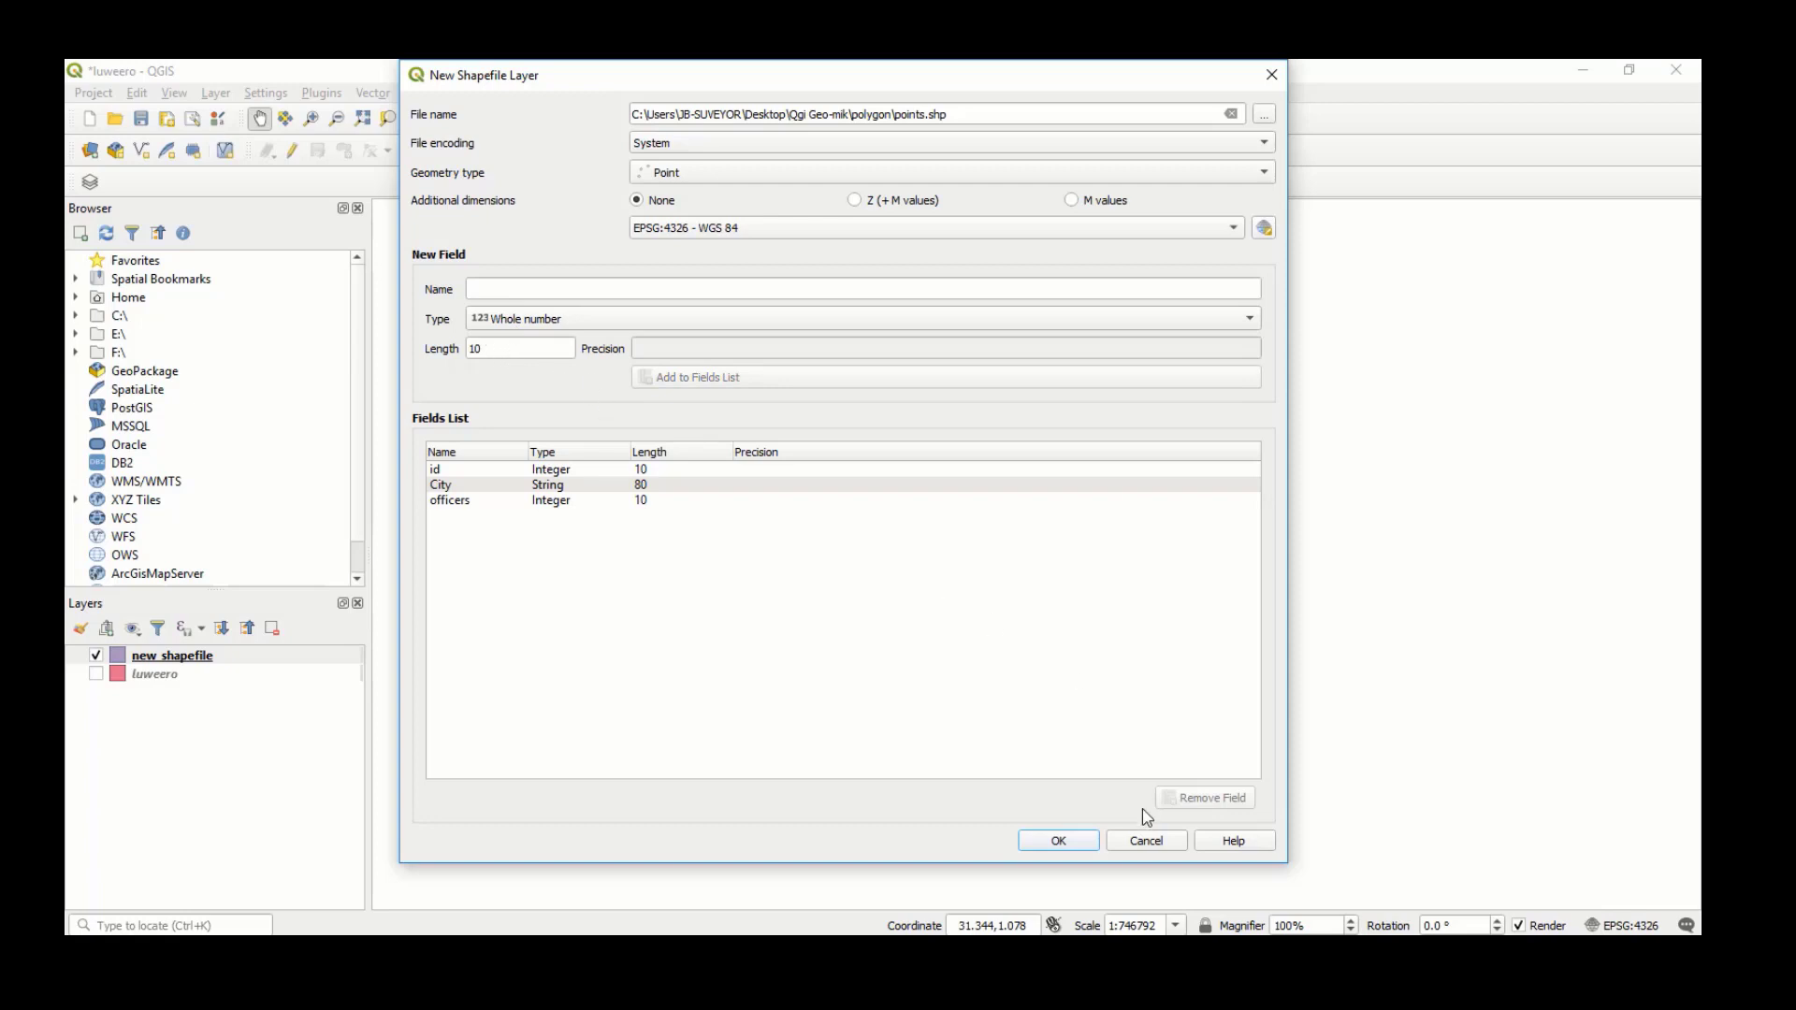
{"action": "left_click", "coordinate": [1057, 840]}
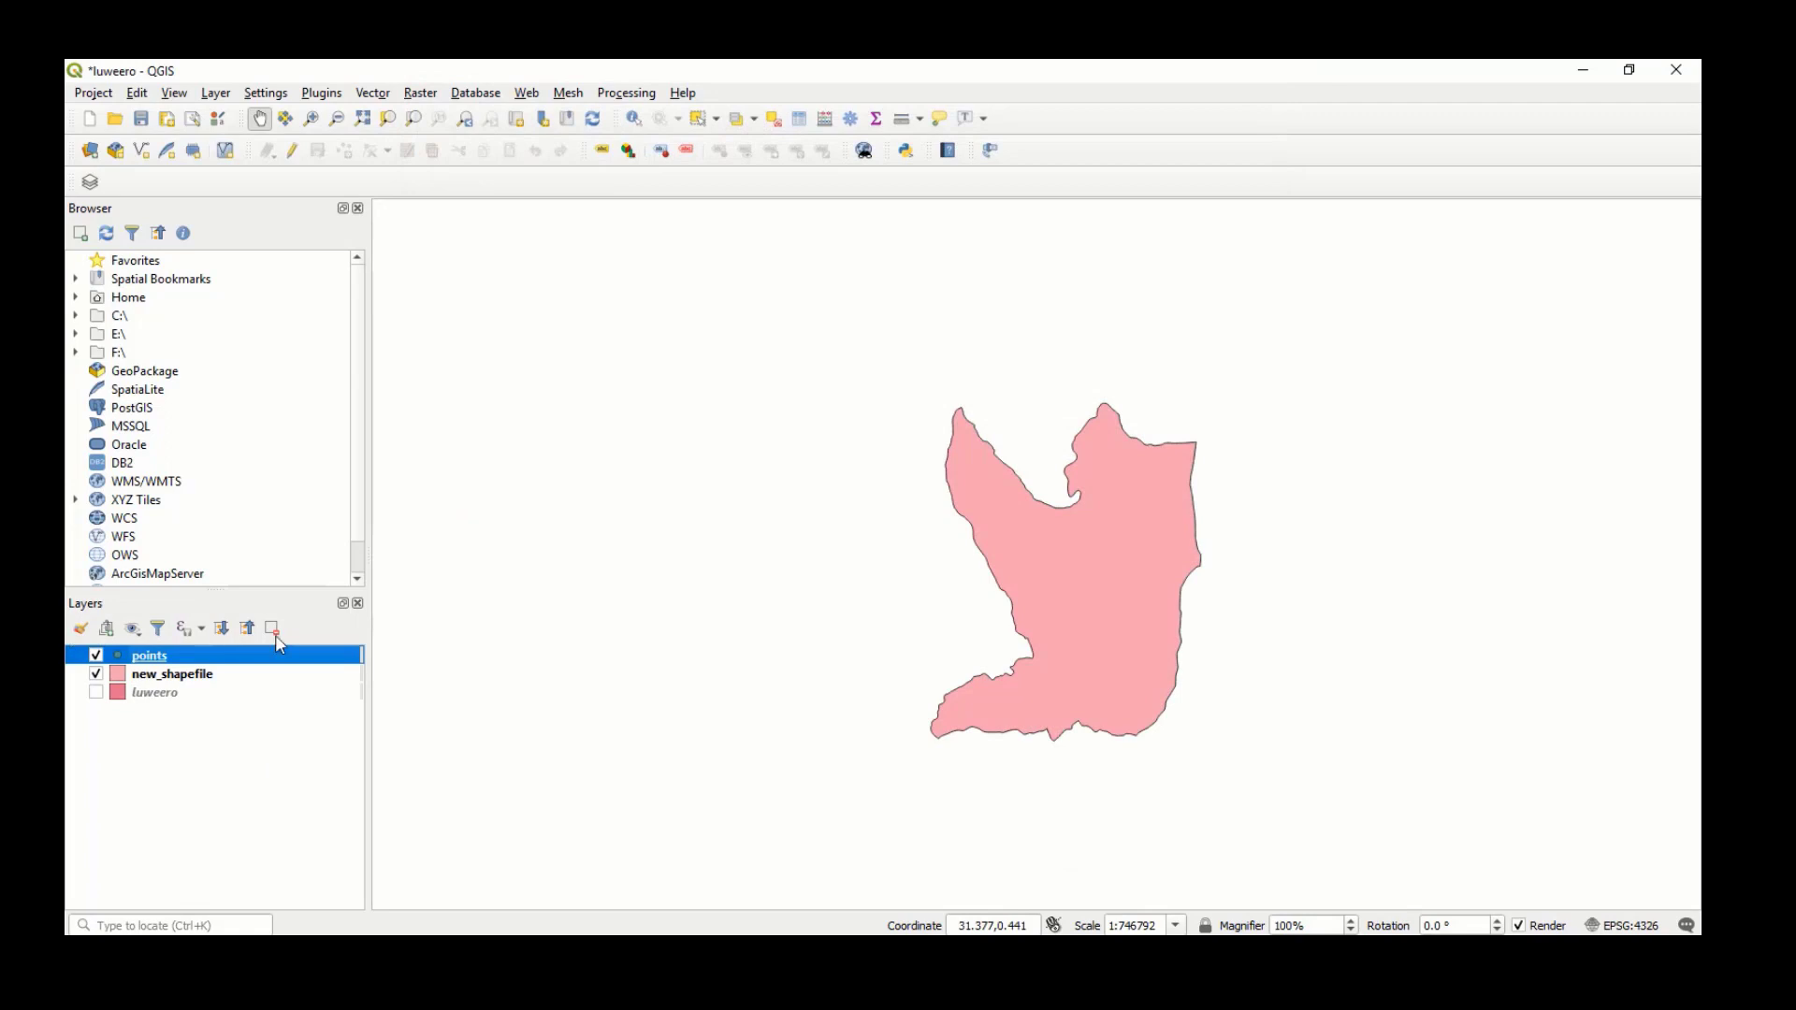
Switch on editing for the empty points layer with Toggle Editing.
{"action": "scroll", "coordinate": [1113, 613], "scroll_direction": "up", "scroll_amount": 1}
{"action": "scroll", "coordinate": [1104, 607], "scroll_direction": "down", "scroll_amount": 1}
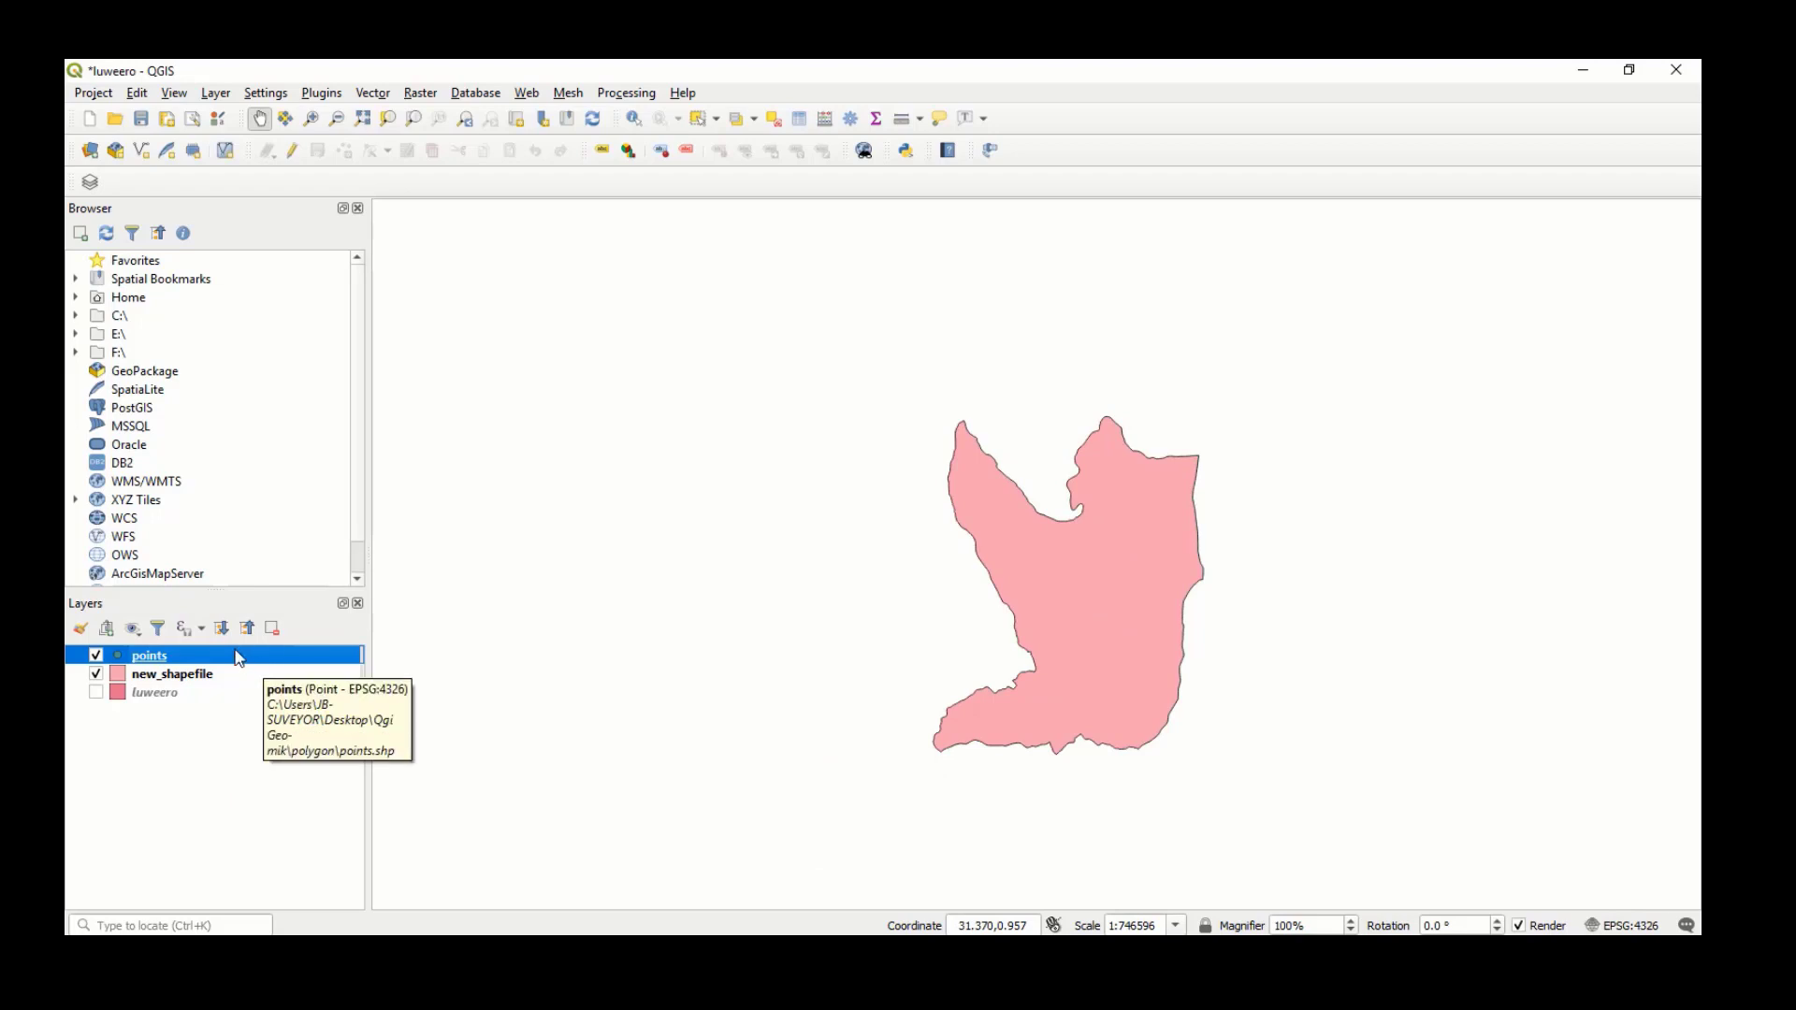
{"action": "right_click", "coordinate": [169, 659]}
{"action": "left_click", "coordinate": [133, 660]}
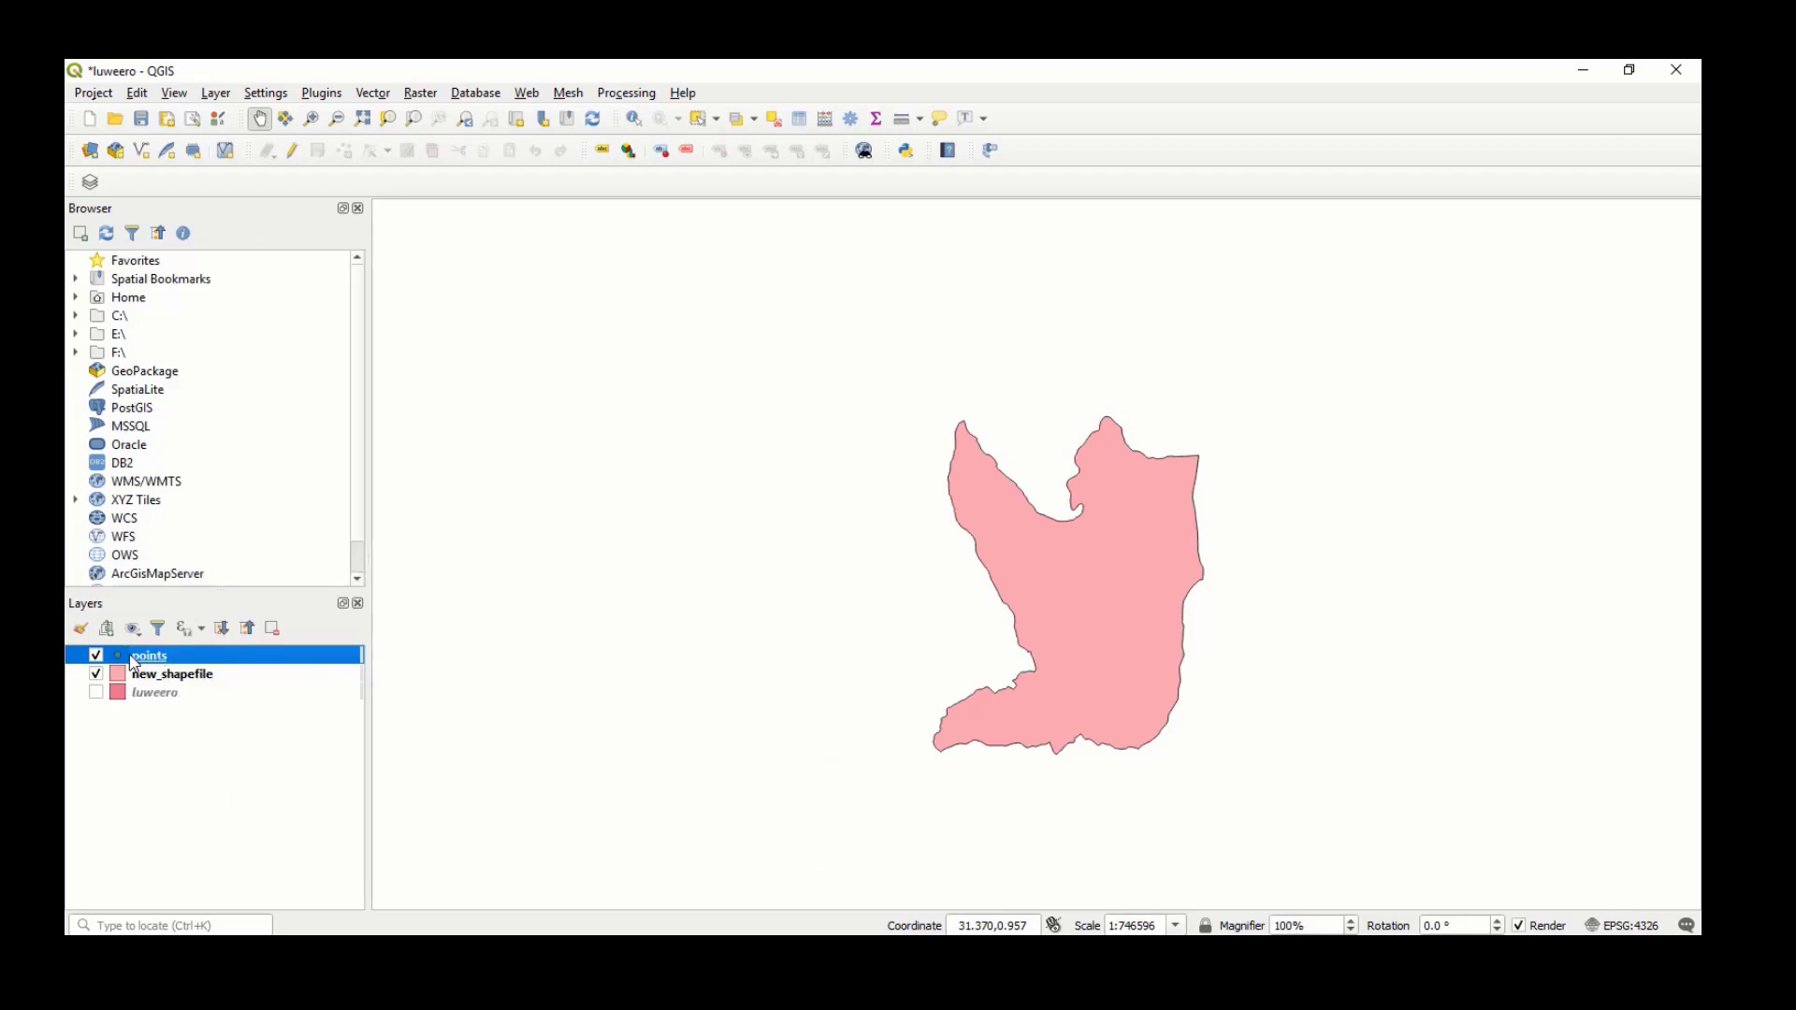
{"action": "left_click", "coordinate": [291, 153]}
Place a point in the boundary's lower lobe with City 'kampala' and 3 officers.
{"action": "left_click", "coordinate": [346, 154]}
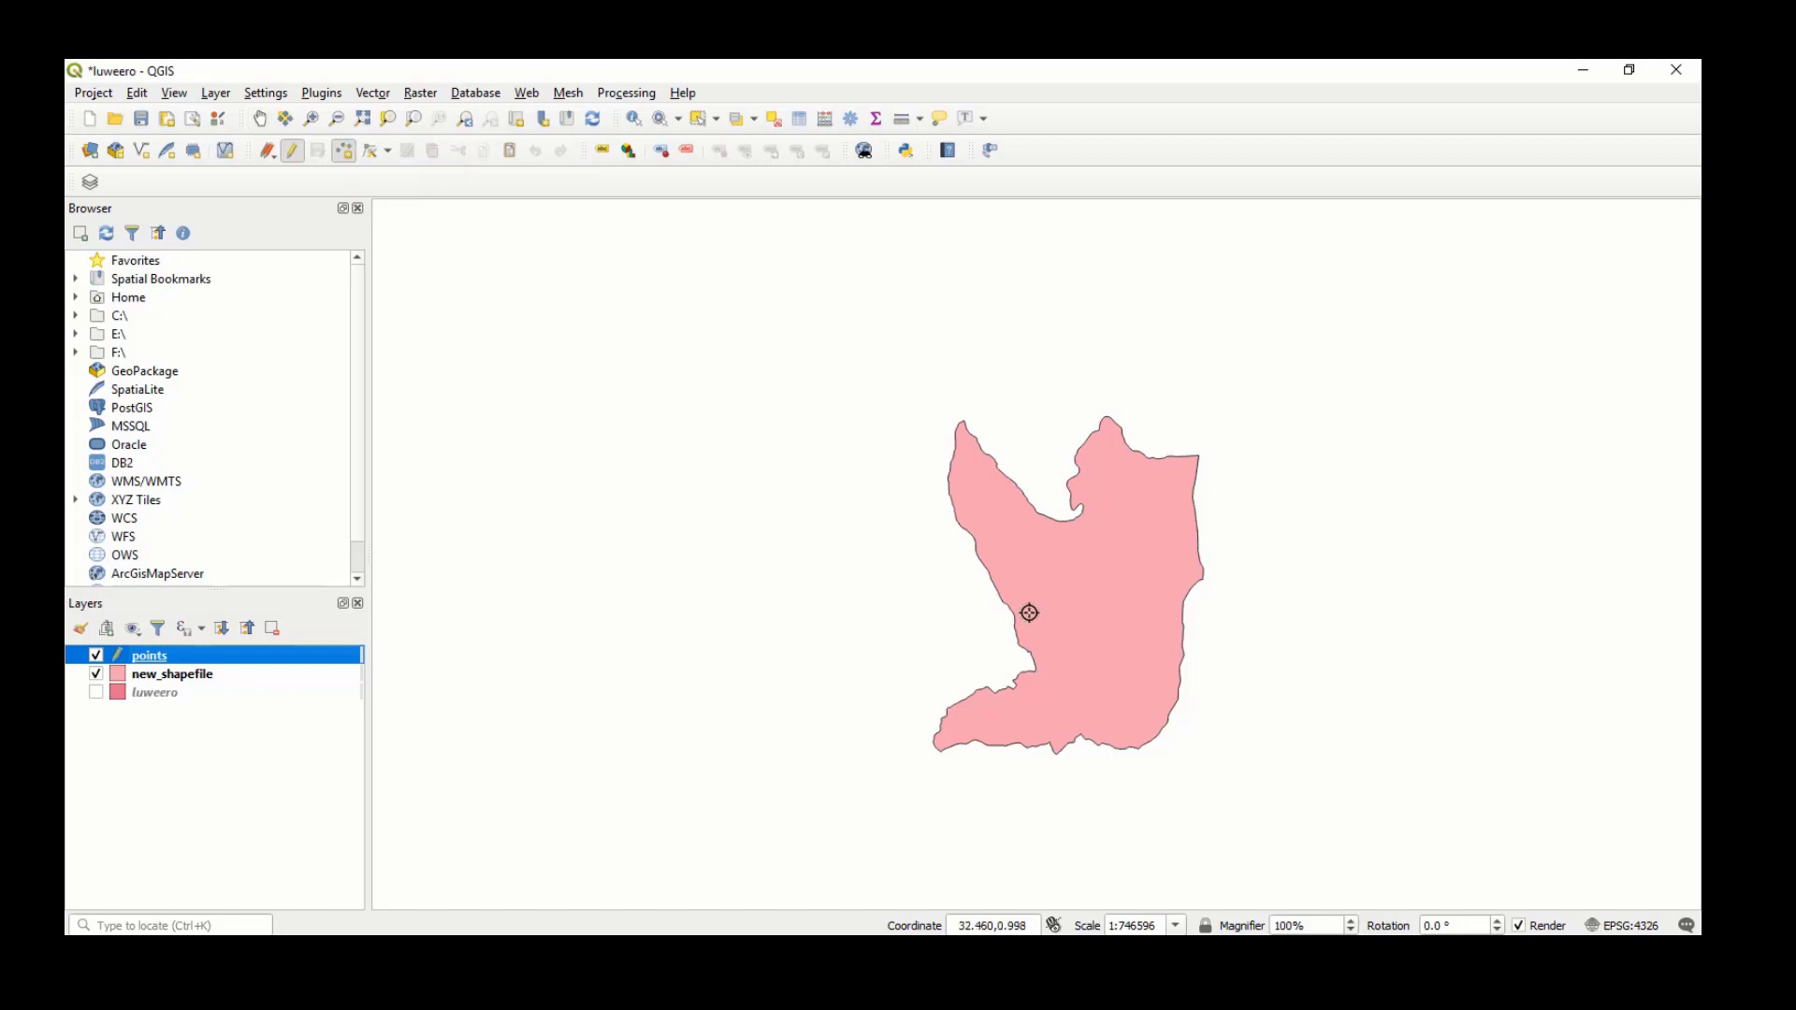
{"action": "left_click", "coordinate": [1025, 723]}
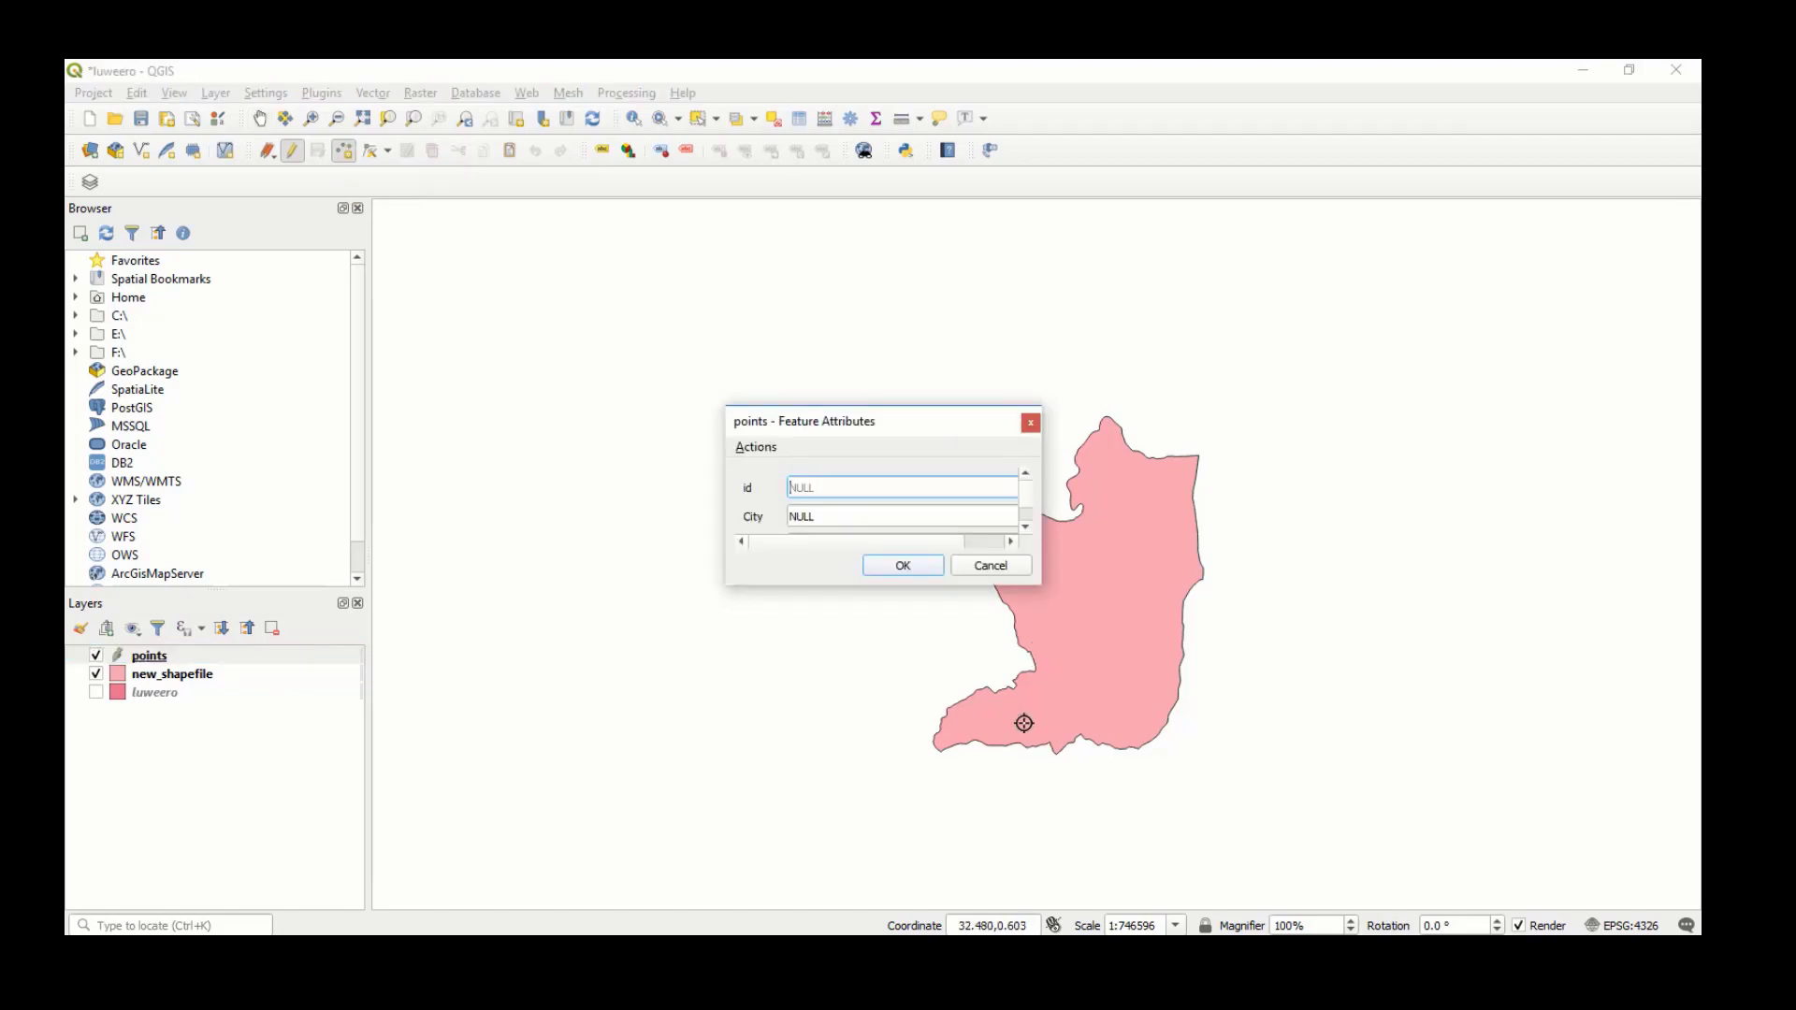
{"action": "left_click", "coordinate": [869, 520]}
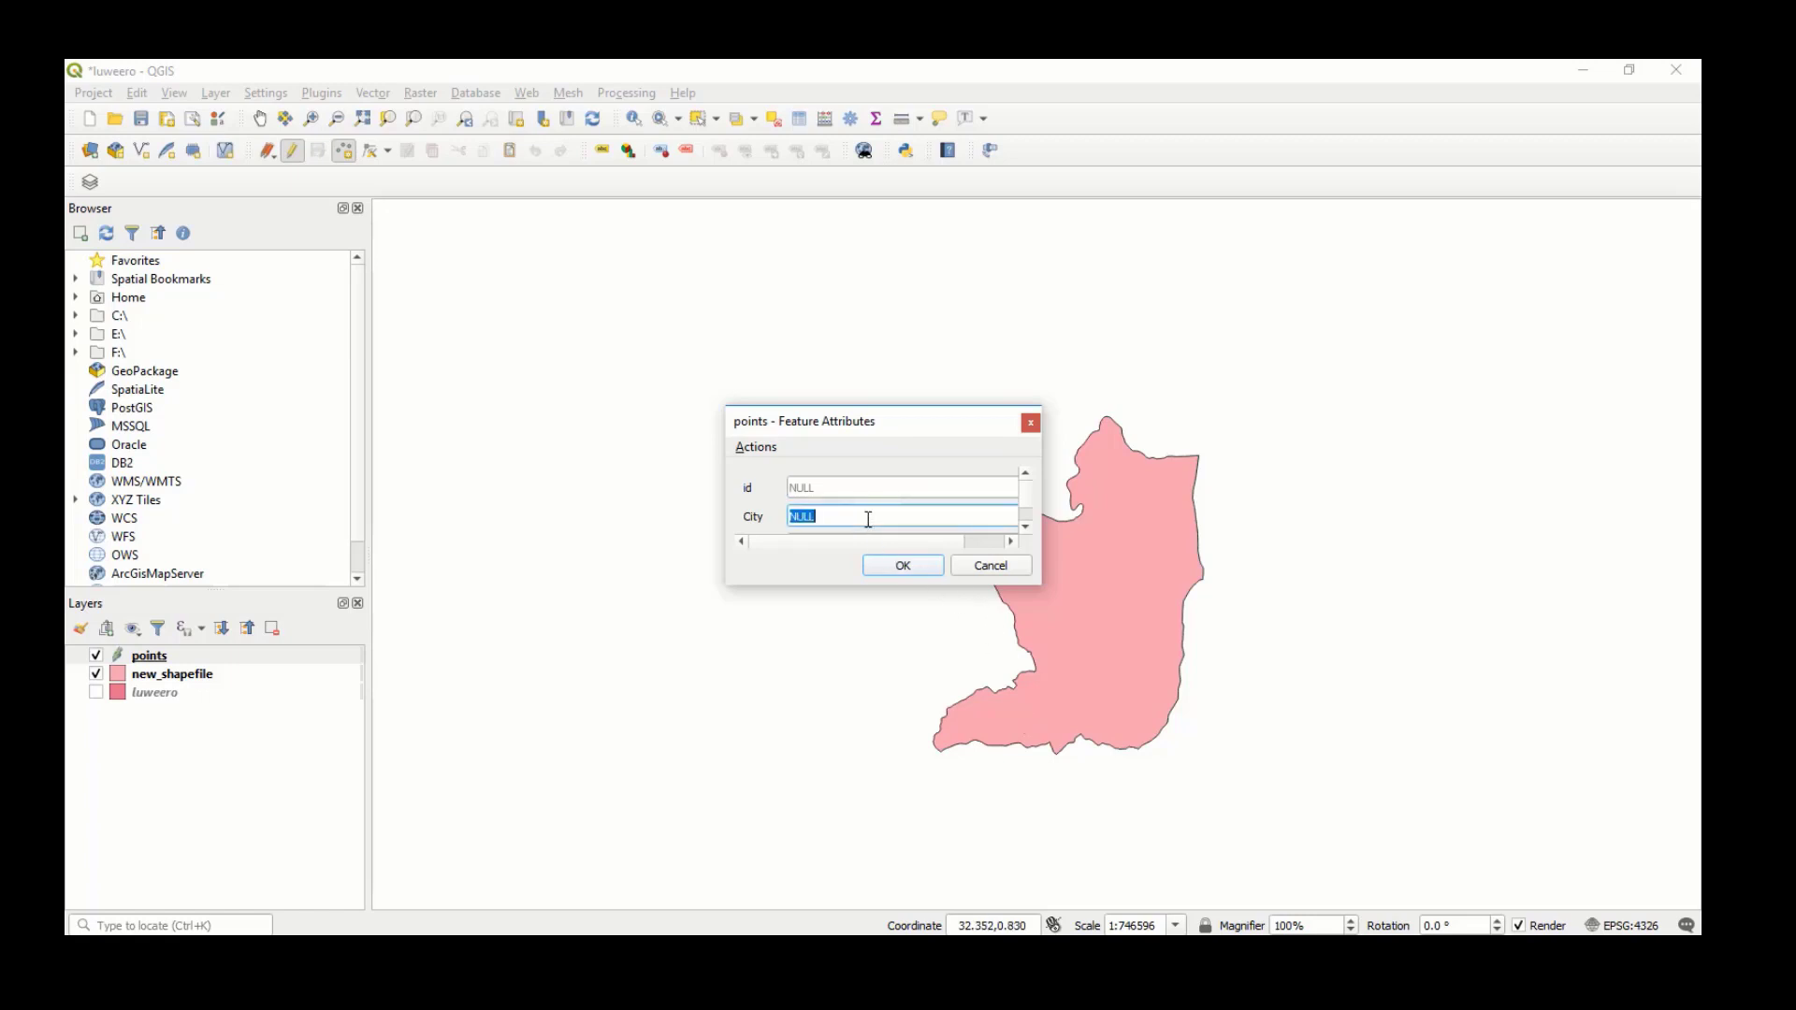
{"action": "type", "text": "kampala"}
{"action": "left_click", "coordinate": [1025, 527]}
{"action": "left_click", "coordinate": [919, 508]}
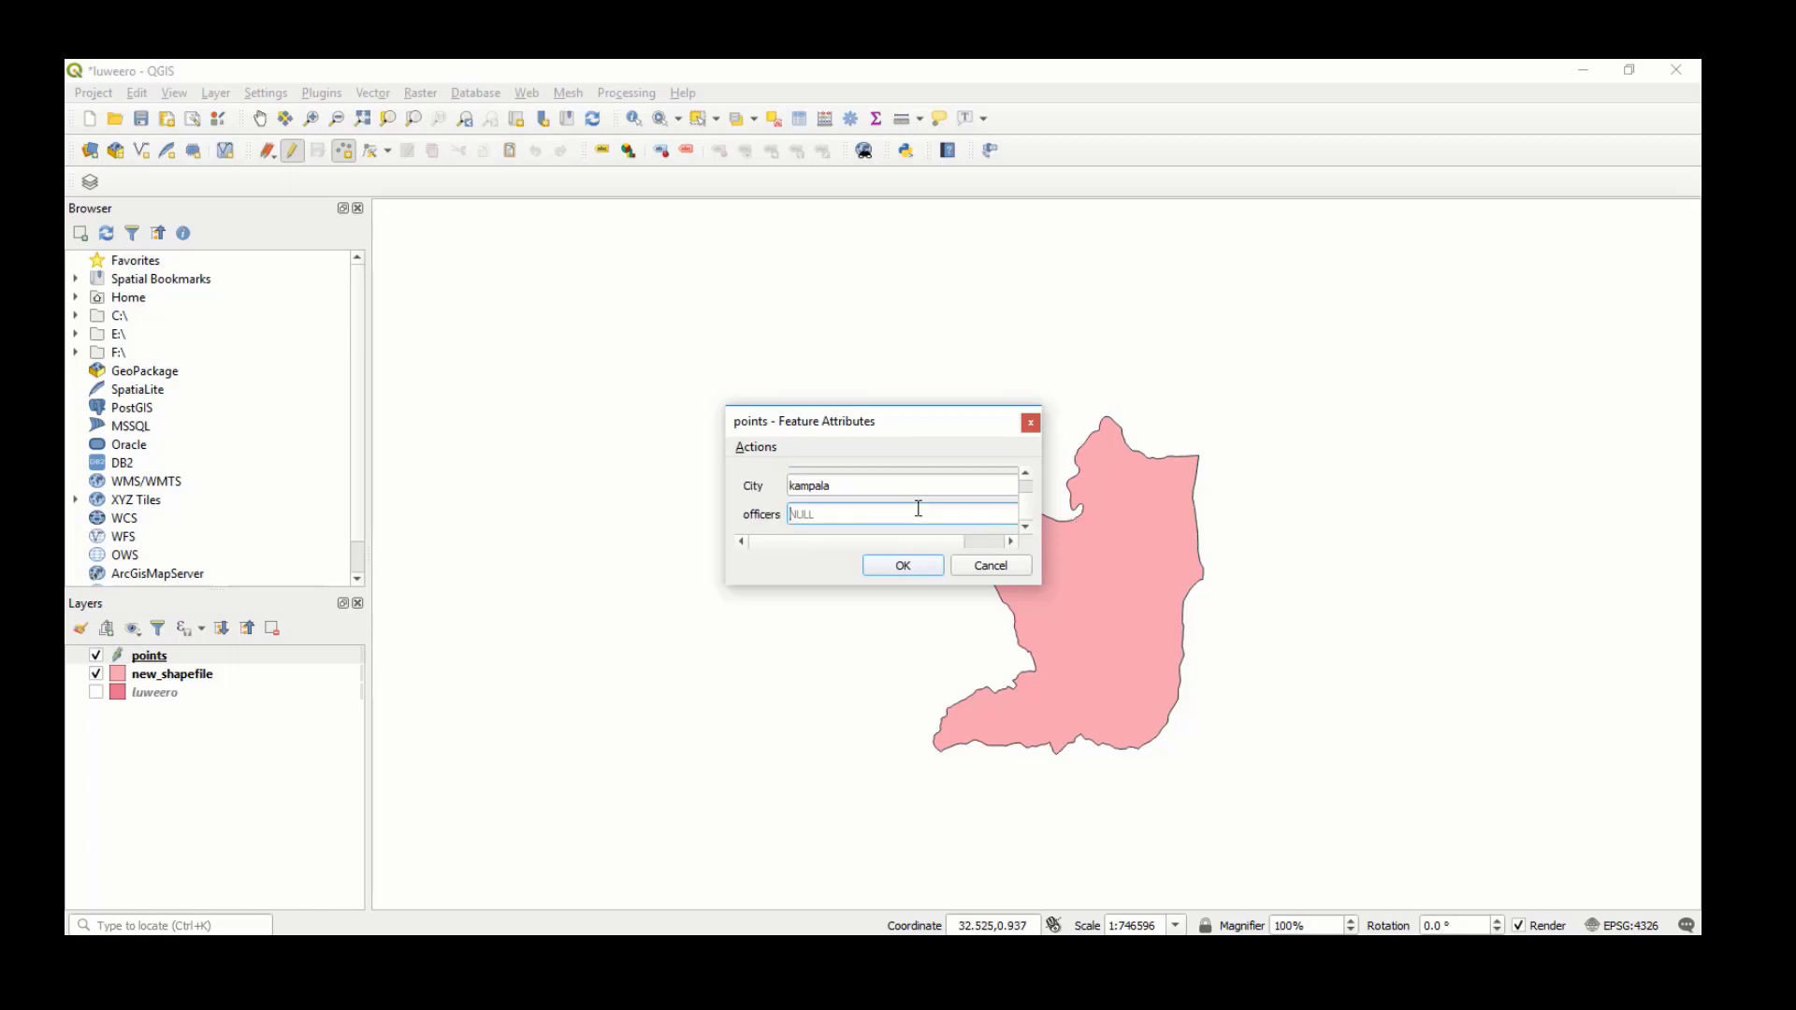
{"action": "type", "text": "3"}
{"action": "left_click", "coordinate": [903, 564]}
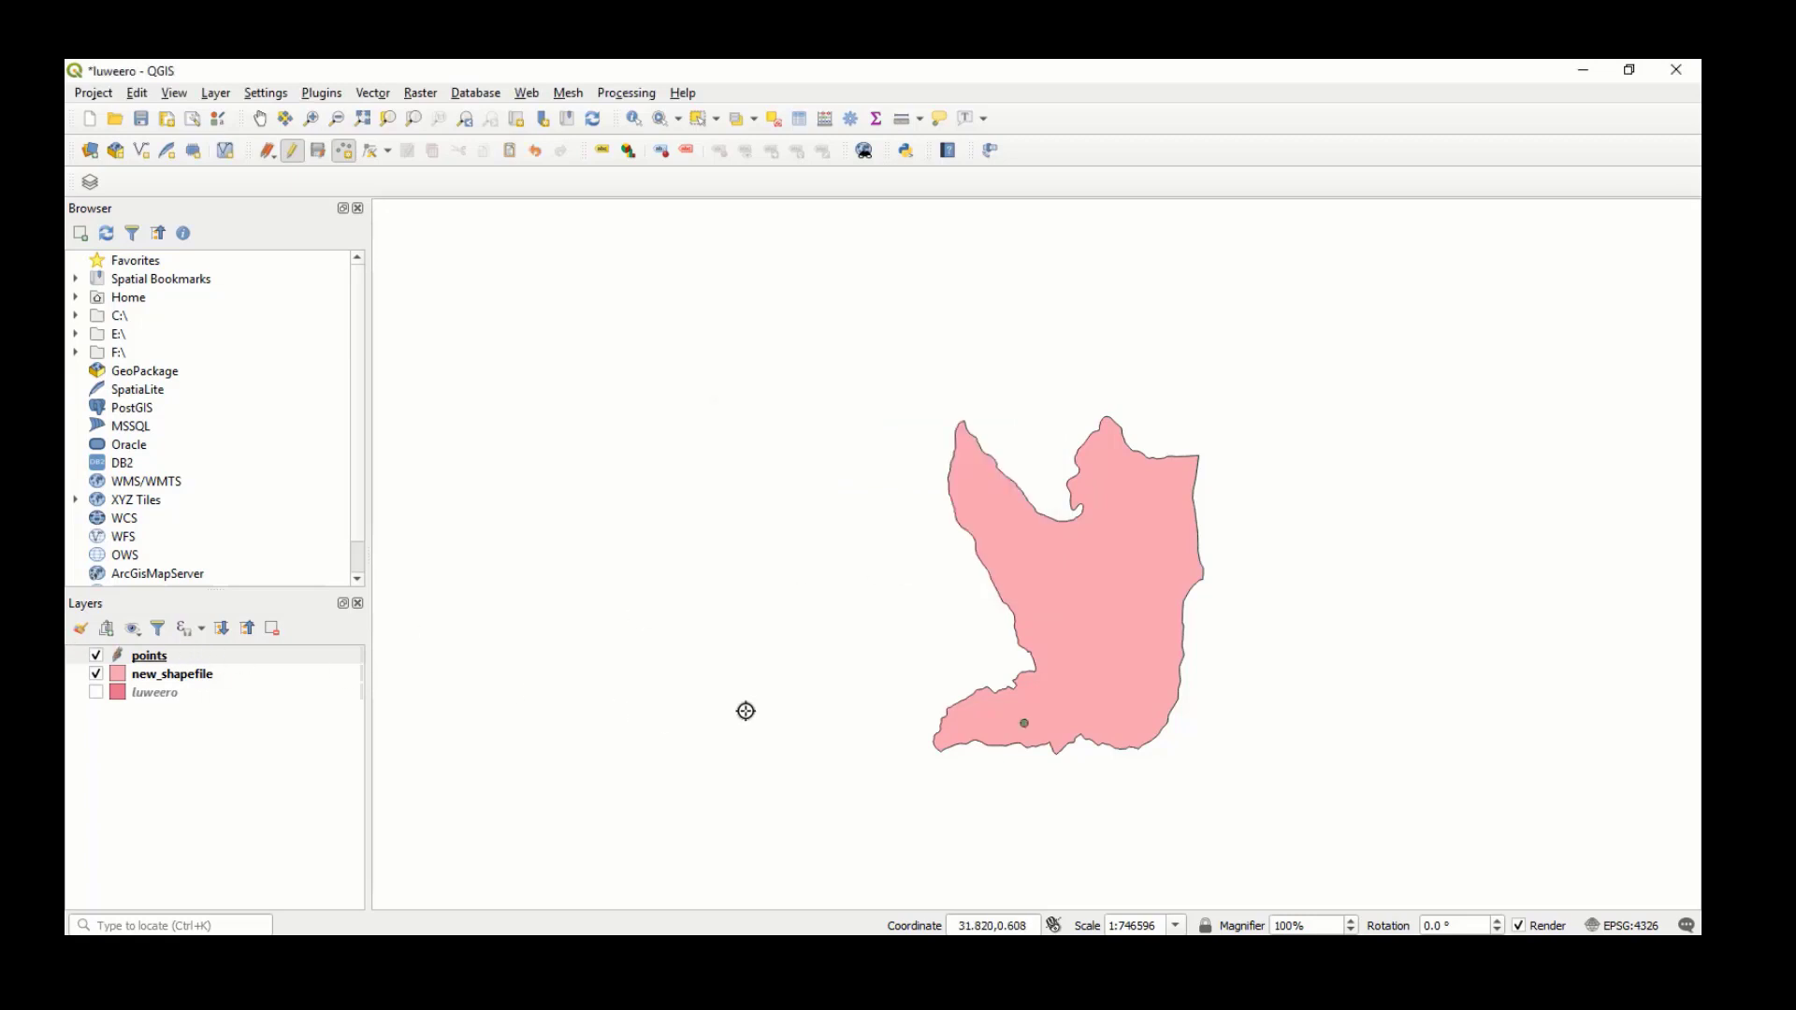
Add a second upper-right point with id 2, City 'kalagala' and its officer count, then save edits.
{"action": "left_click", "coordinate": [1126, 489]}
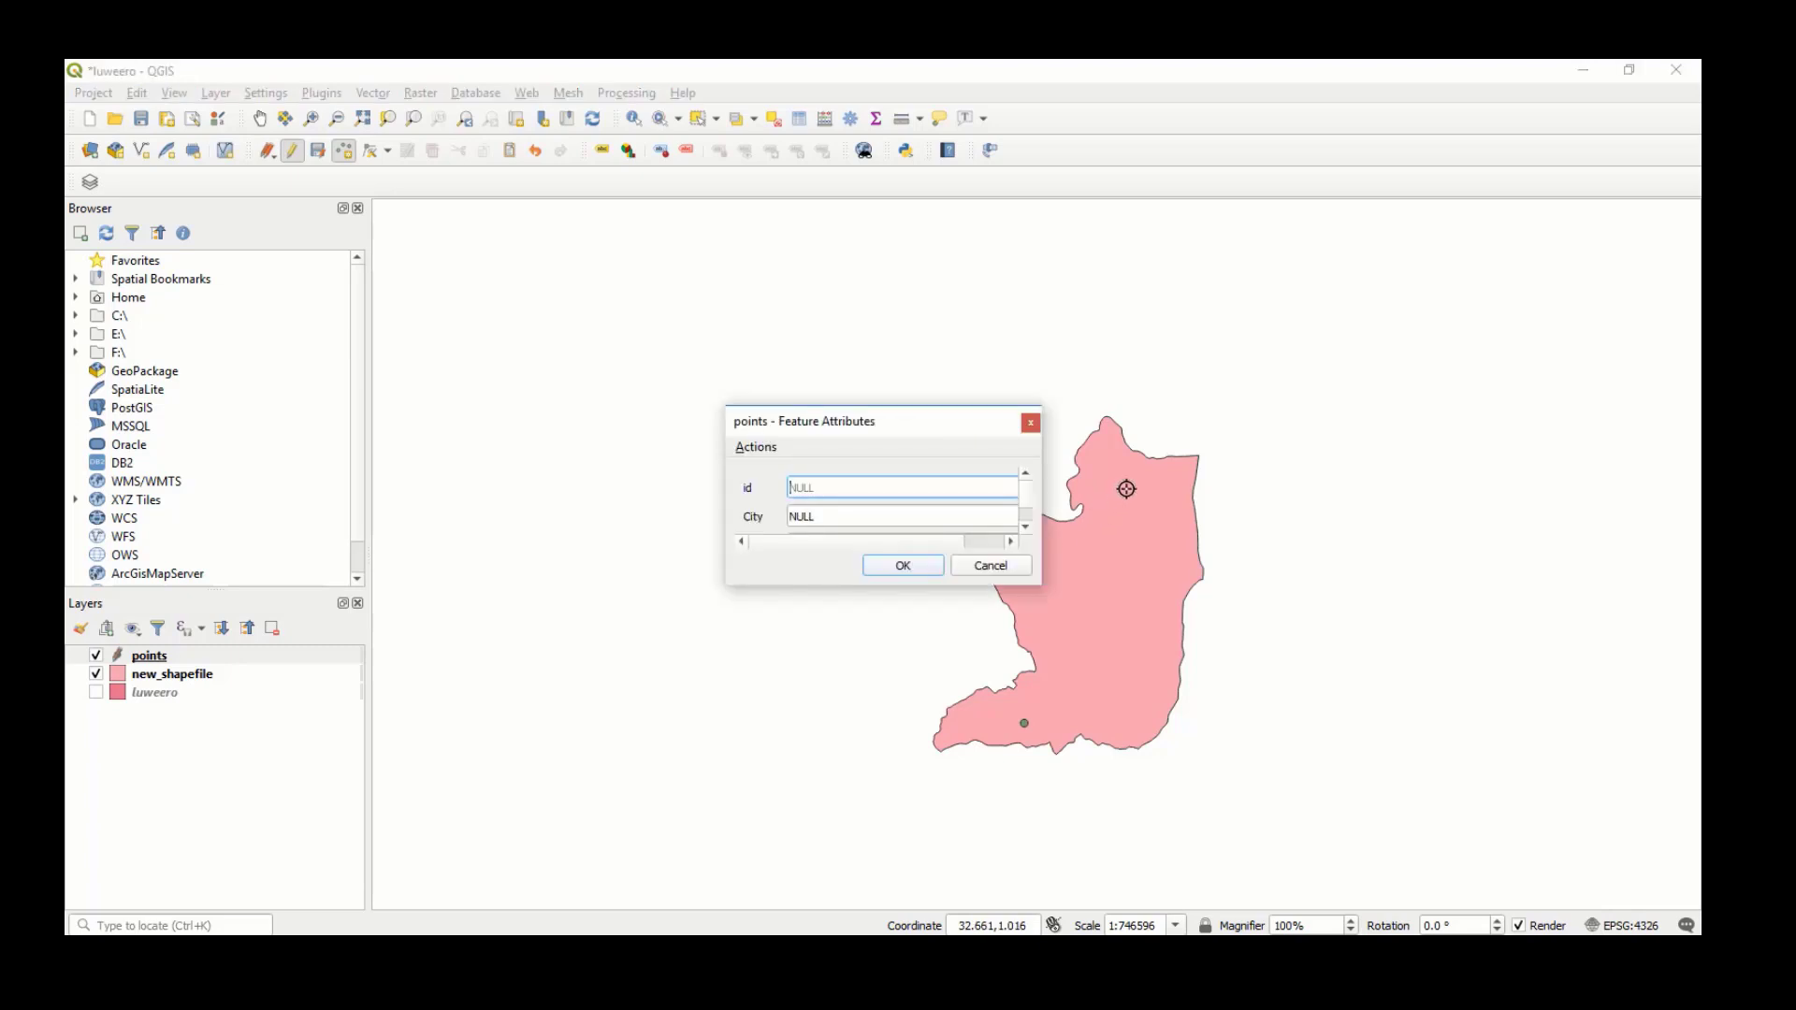
{"action": "type", "text": "2"}
{"action": "left_click", "coordinate": [913, 518]}
{"action": "type", "text": "ka"}
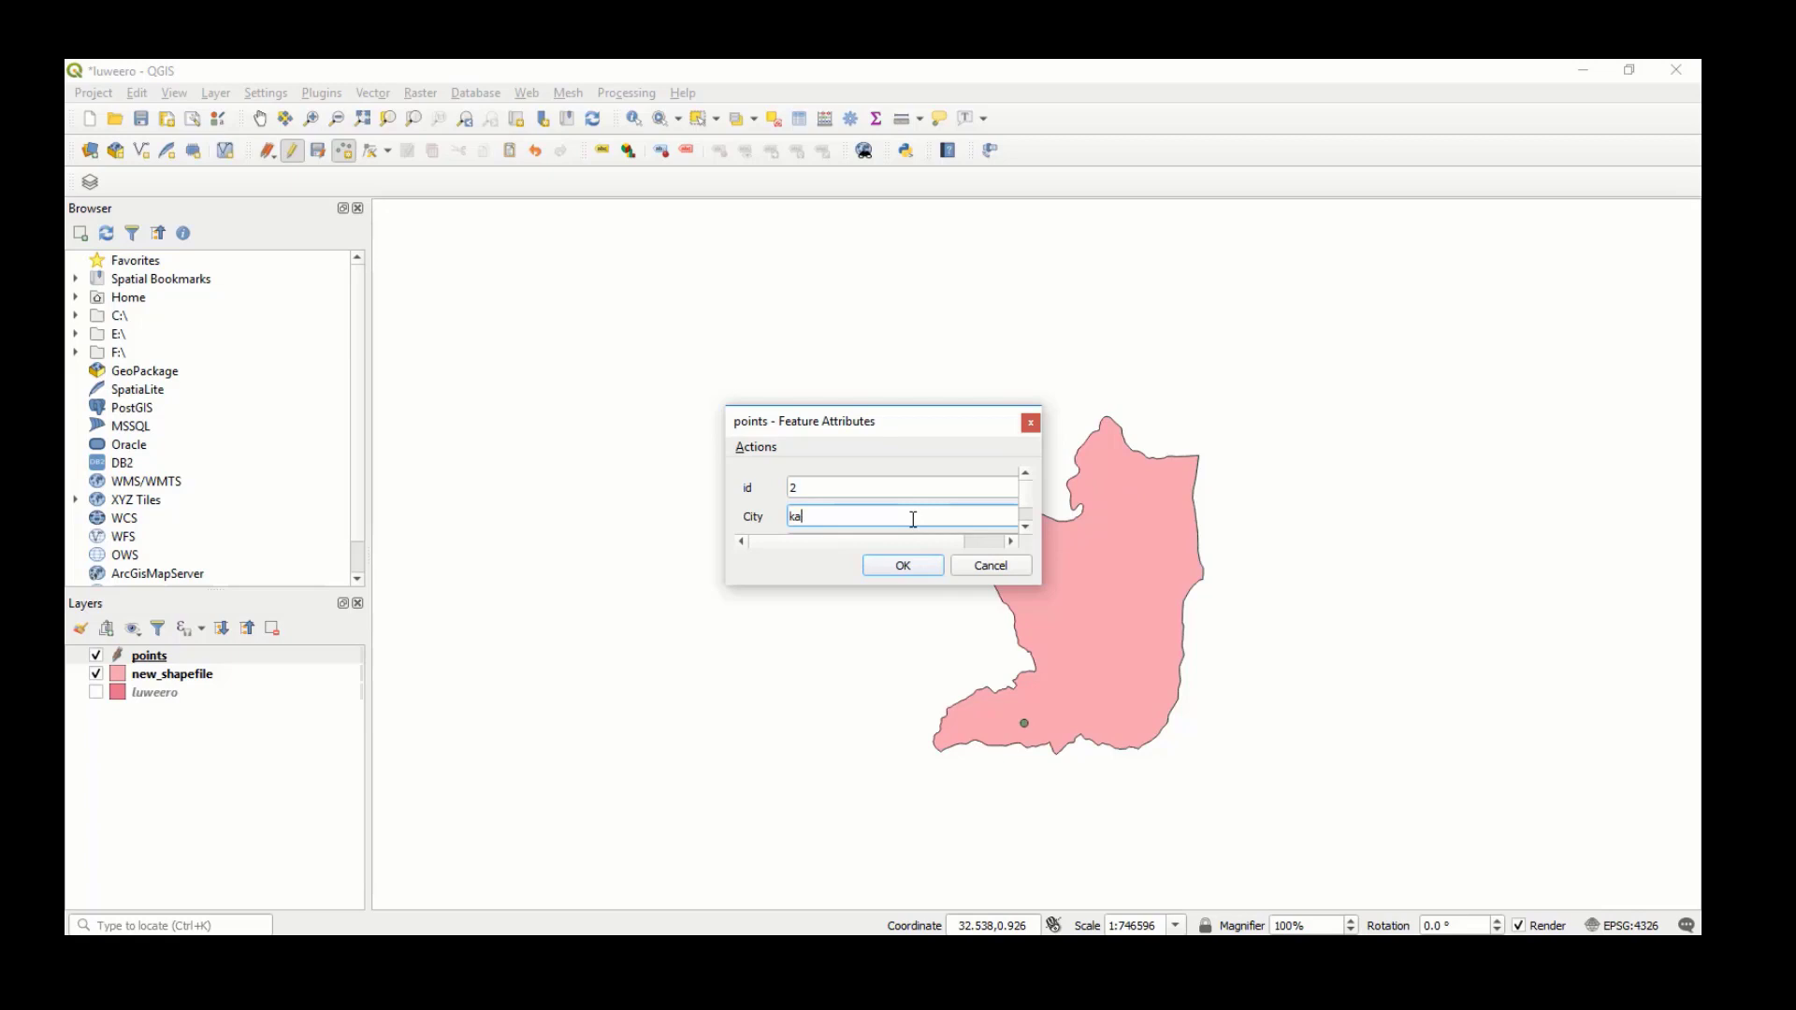
{"action": "type", "text": "lagala"}
{"action": "scroll", "coordinate": [889, 514], "scroll_direction": "down", "scroll_amount": 1}
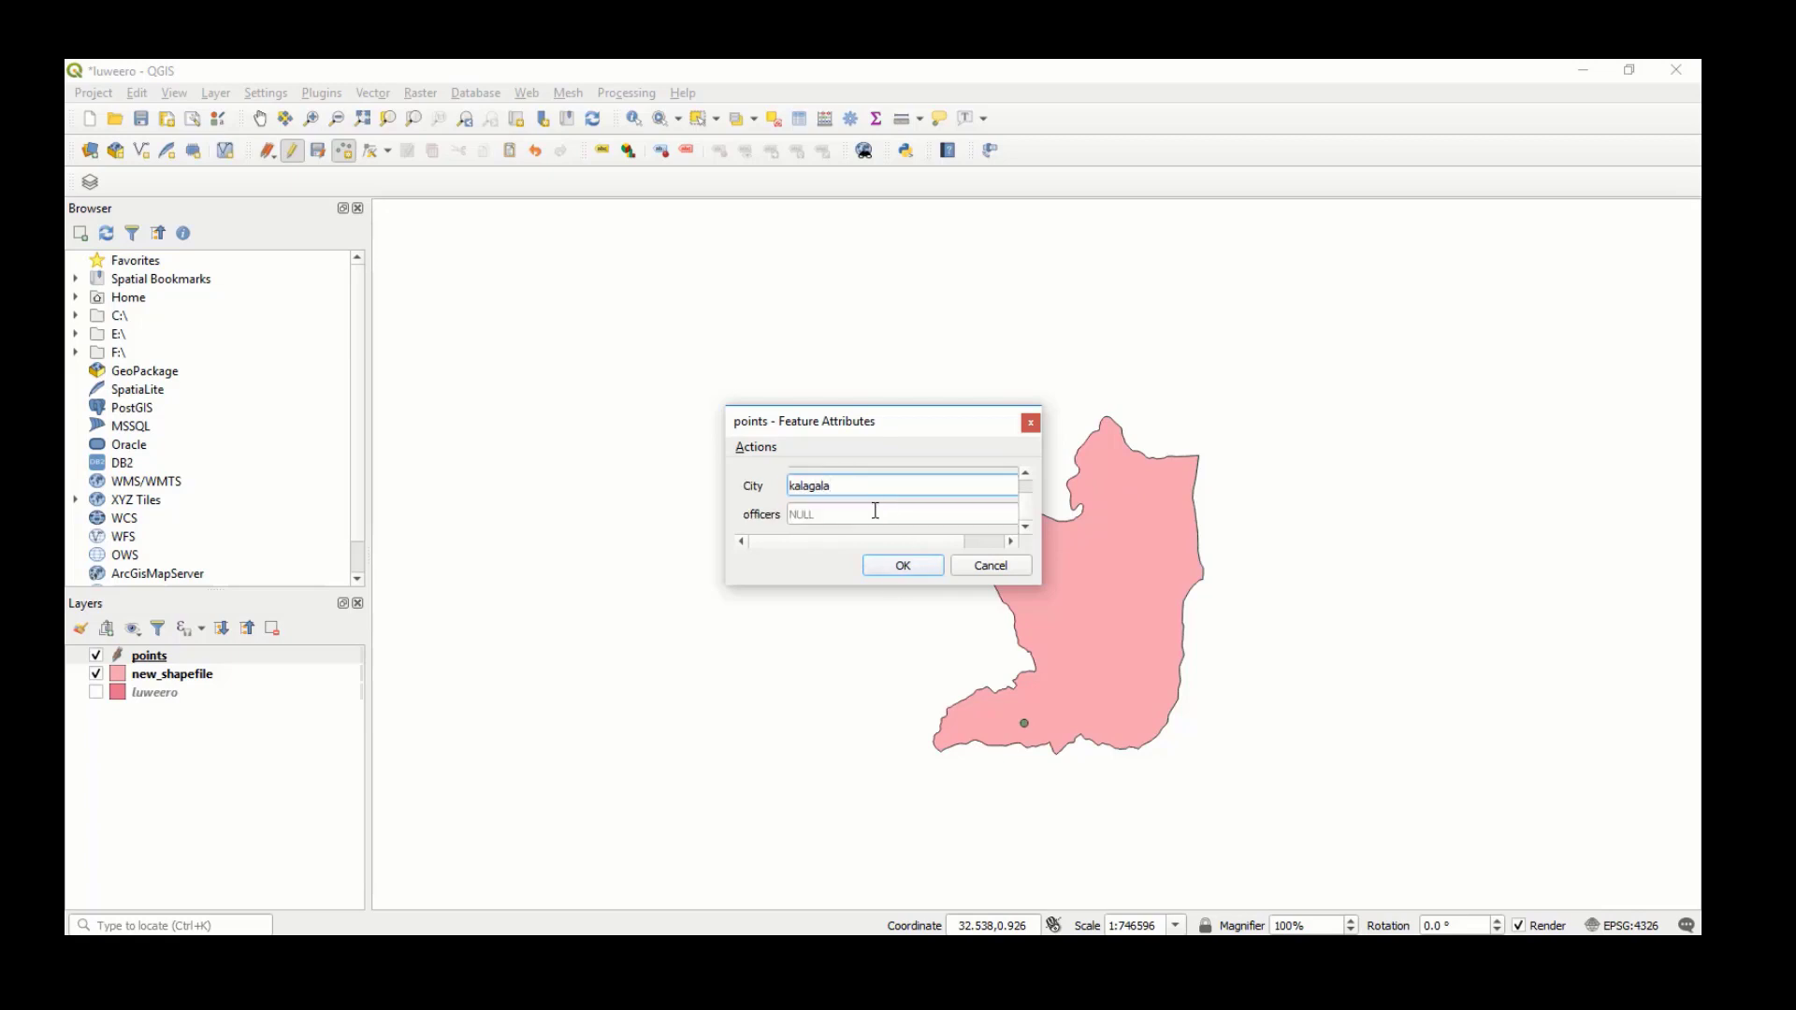
{"action": "left_click", "coordinate": [875, 510]}
{"action": "type", "text": "5"}
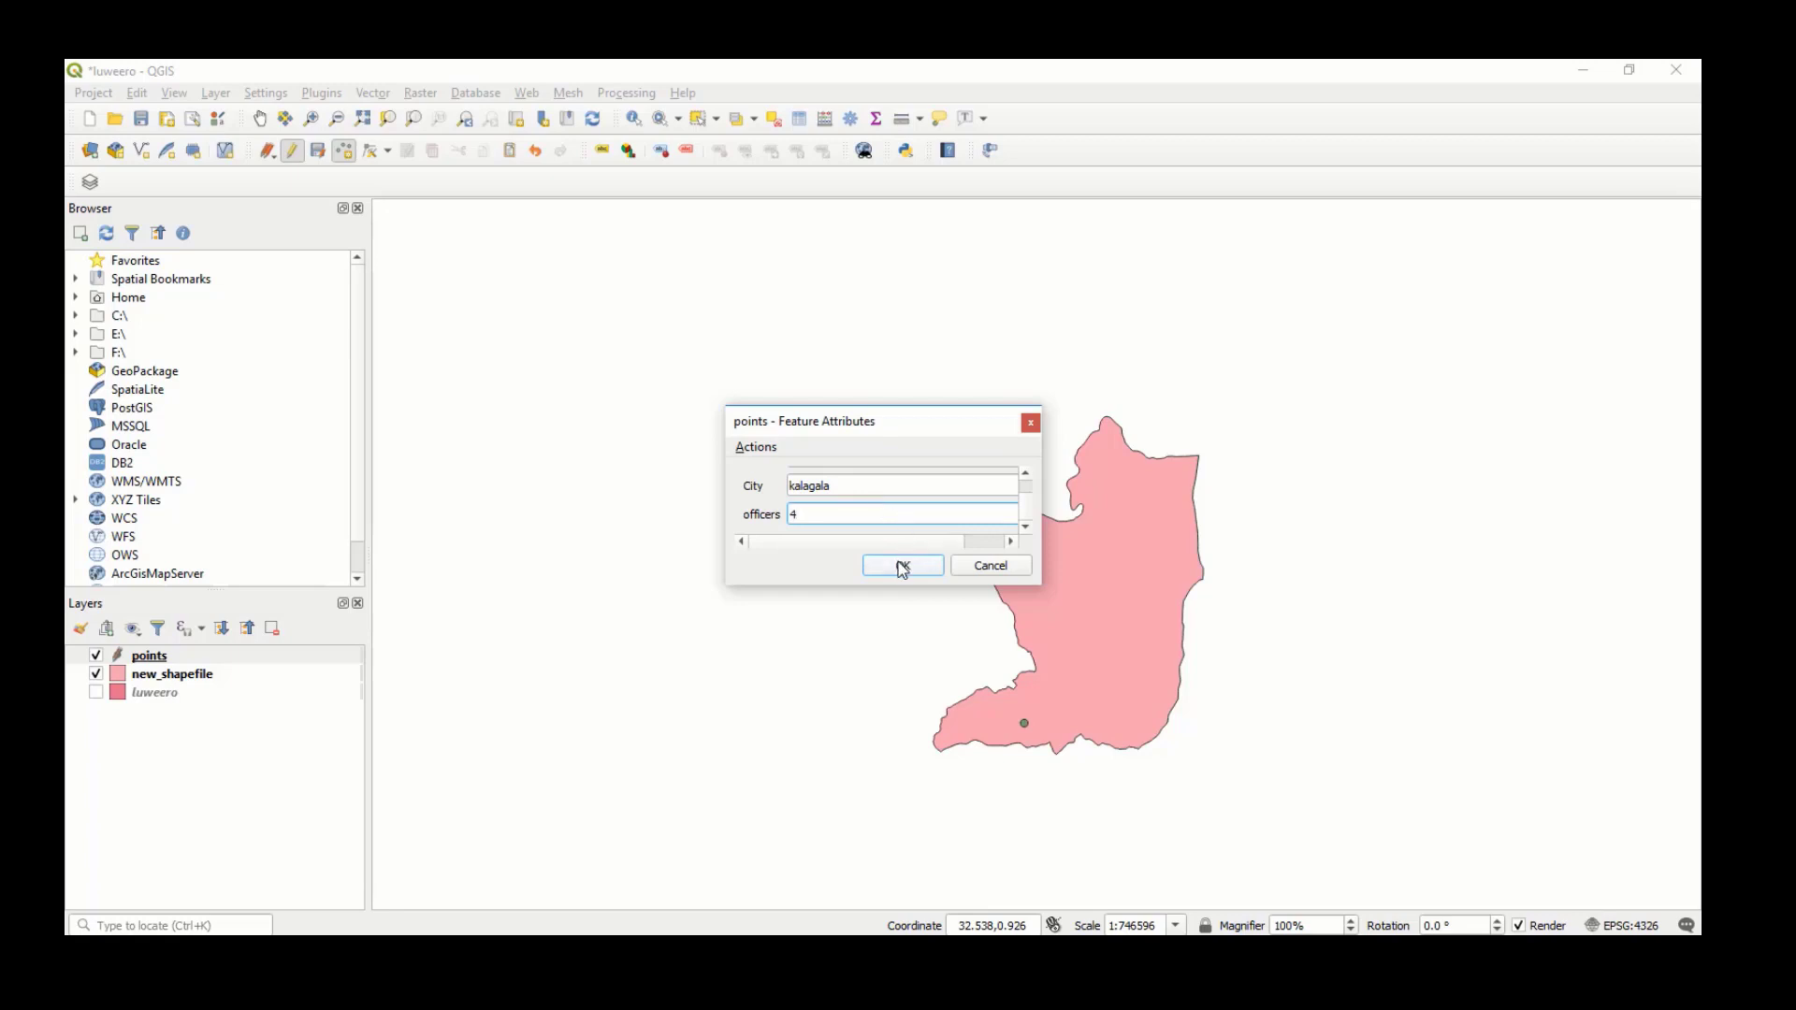
{"action": "left_click", "coordinate": [902, 565]}
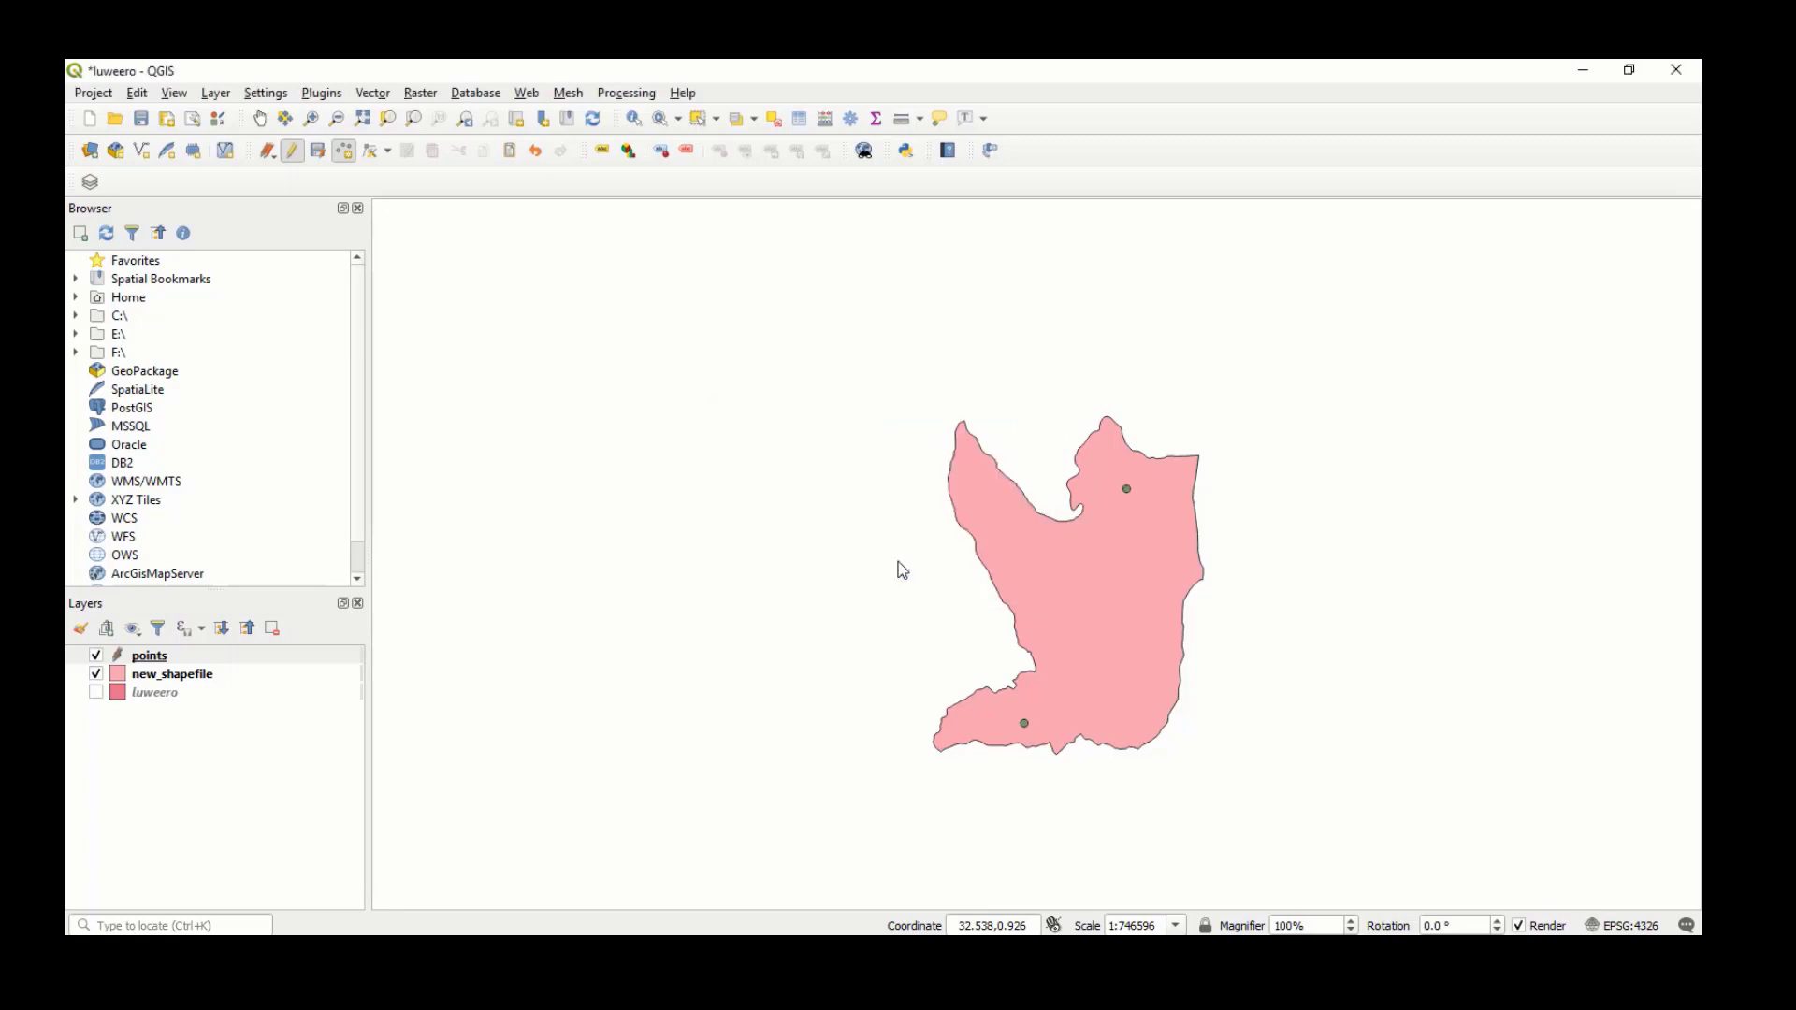
{"action": "left_click", "coordinate": [292, 162]}
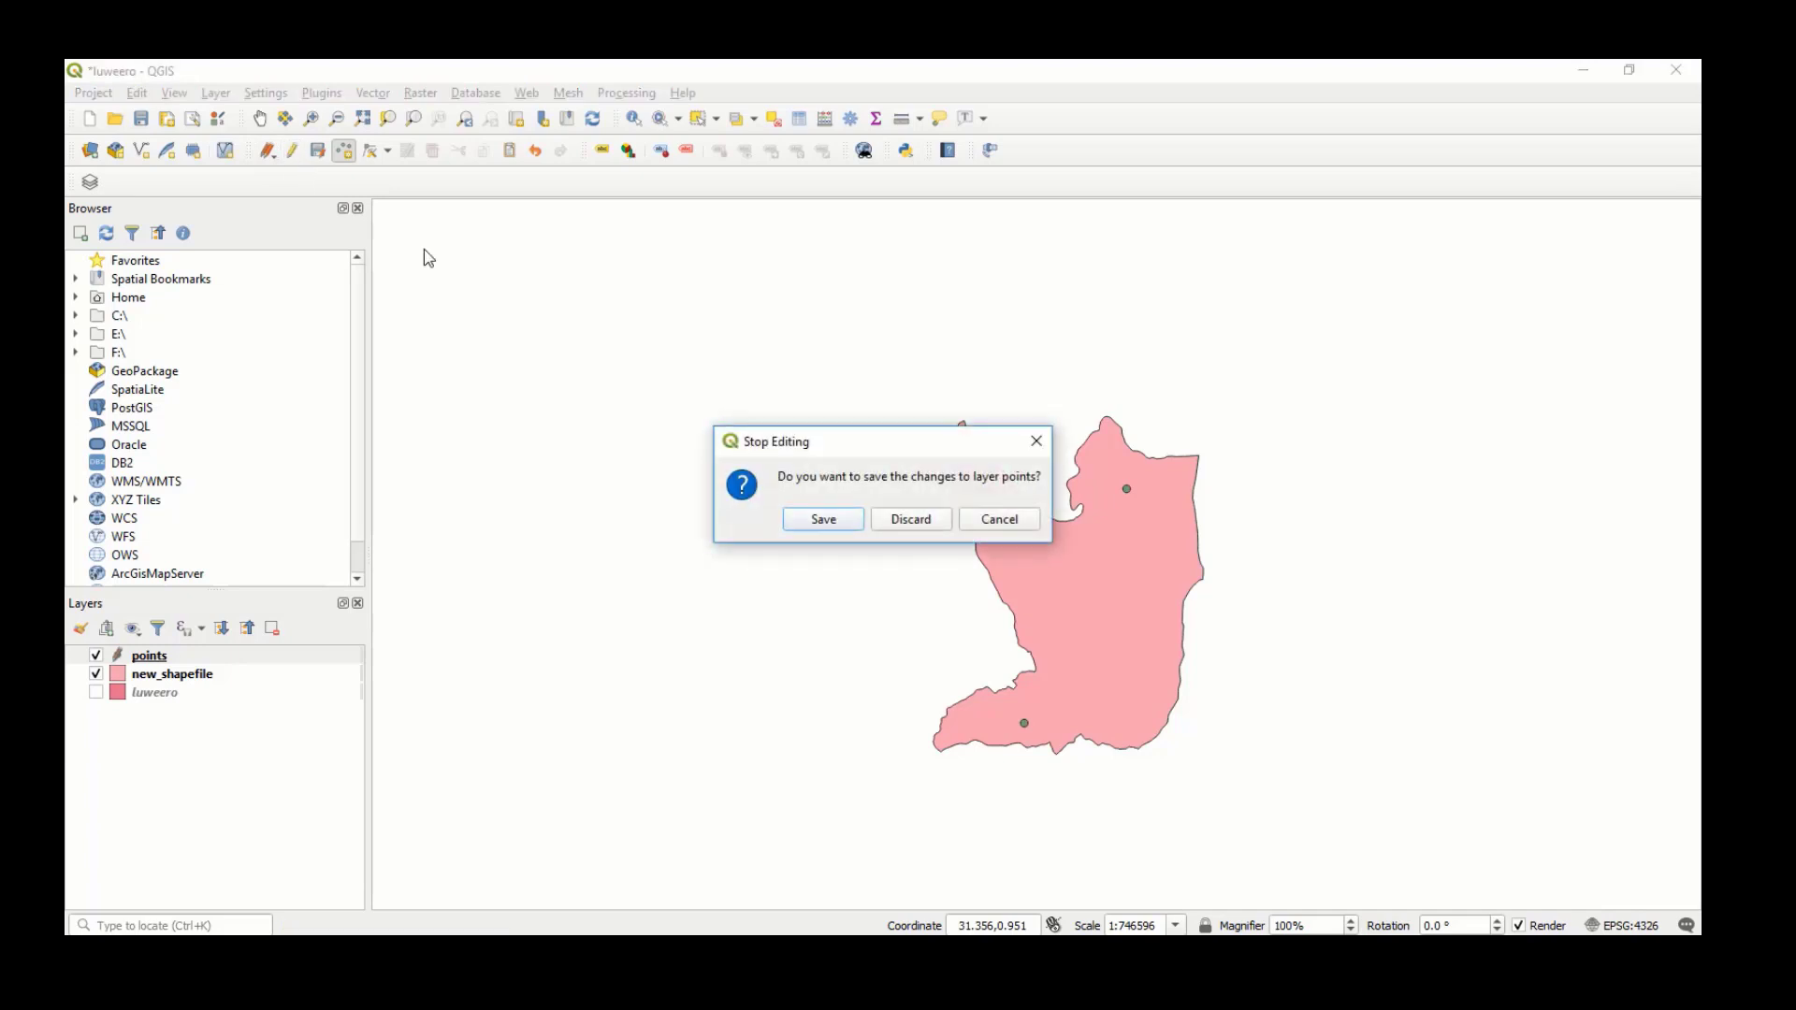
{"action": "left_click", "coordinate": [823, 523]}
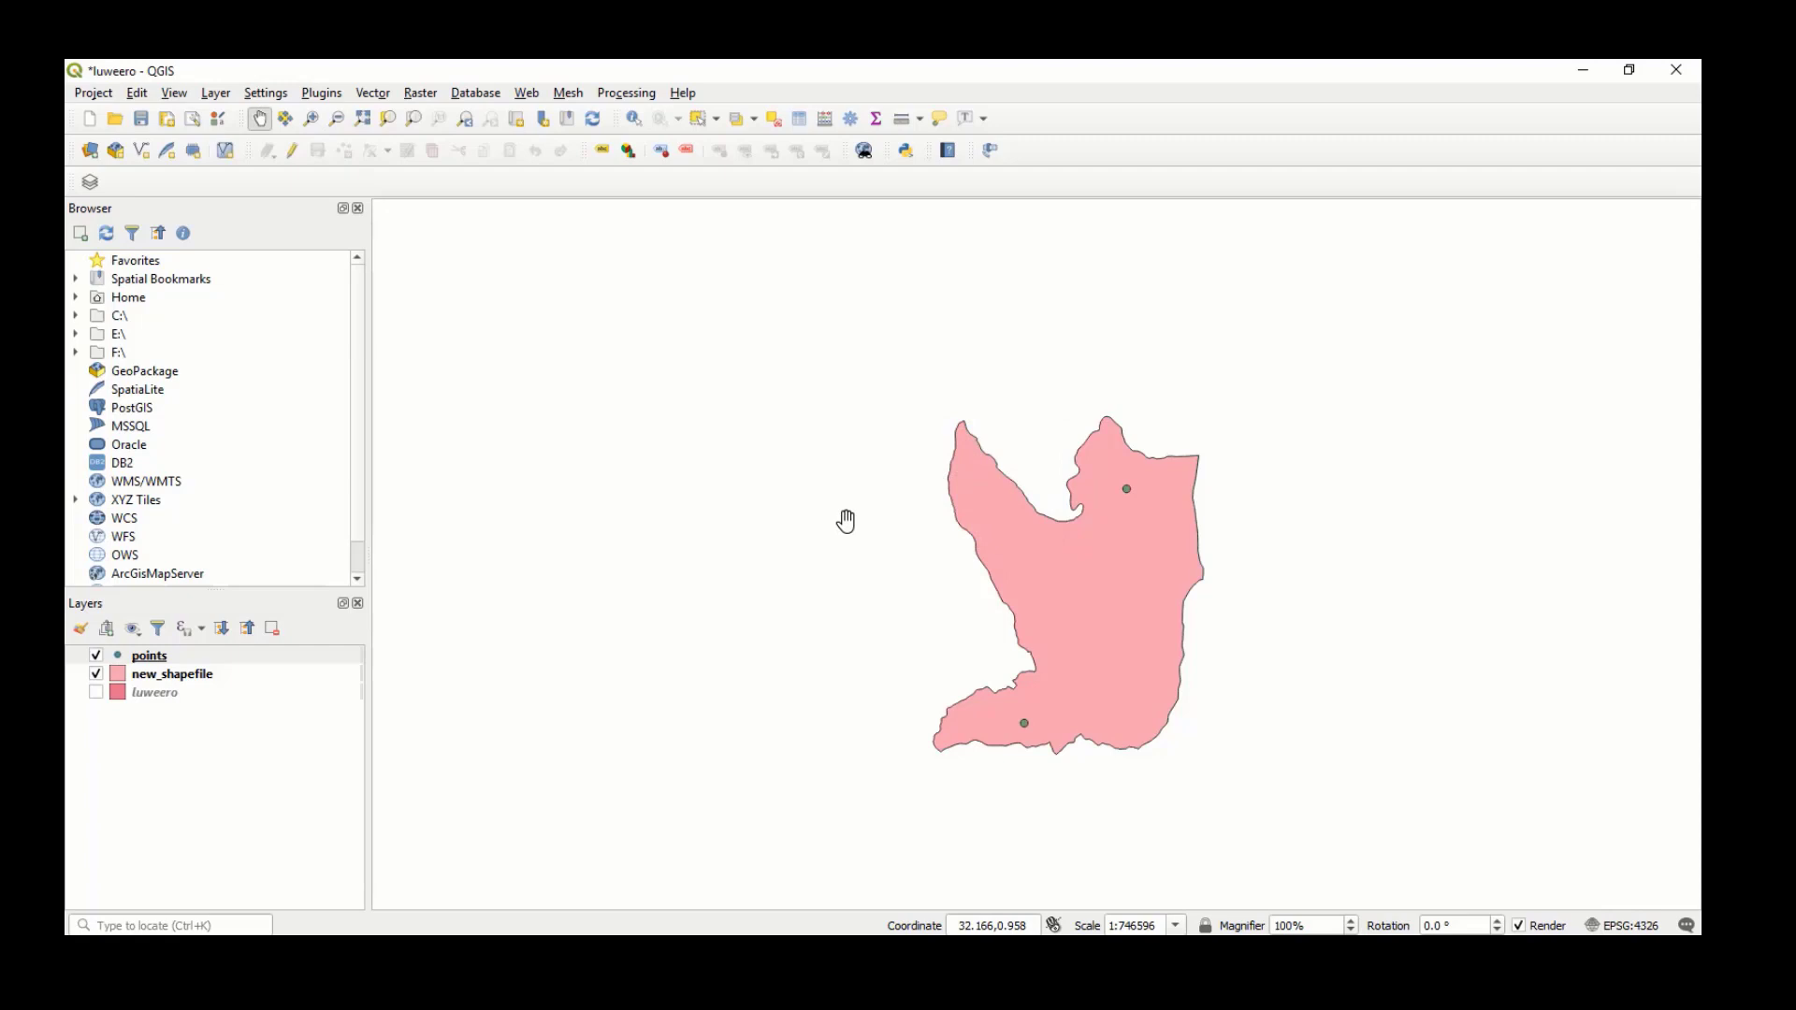
Create a Line-geometry shapefile named line.shp in the polygon folder and add it to the layers.
{"action": "left_click", "coordinate": [216, 93]}
{"action": "mouse_move", "coordinate": [276, 138]}
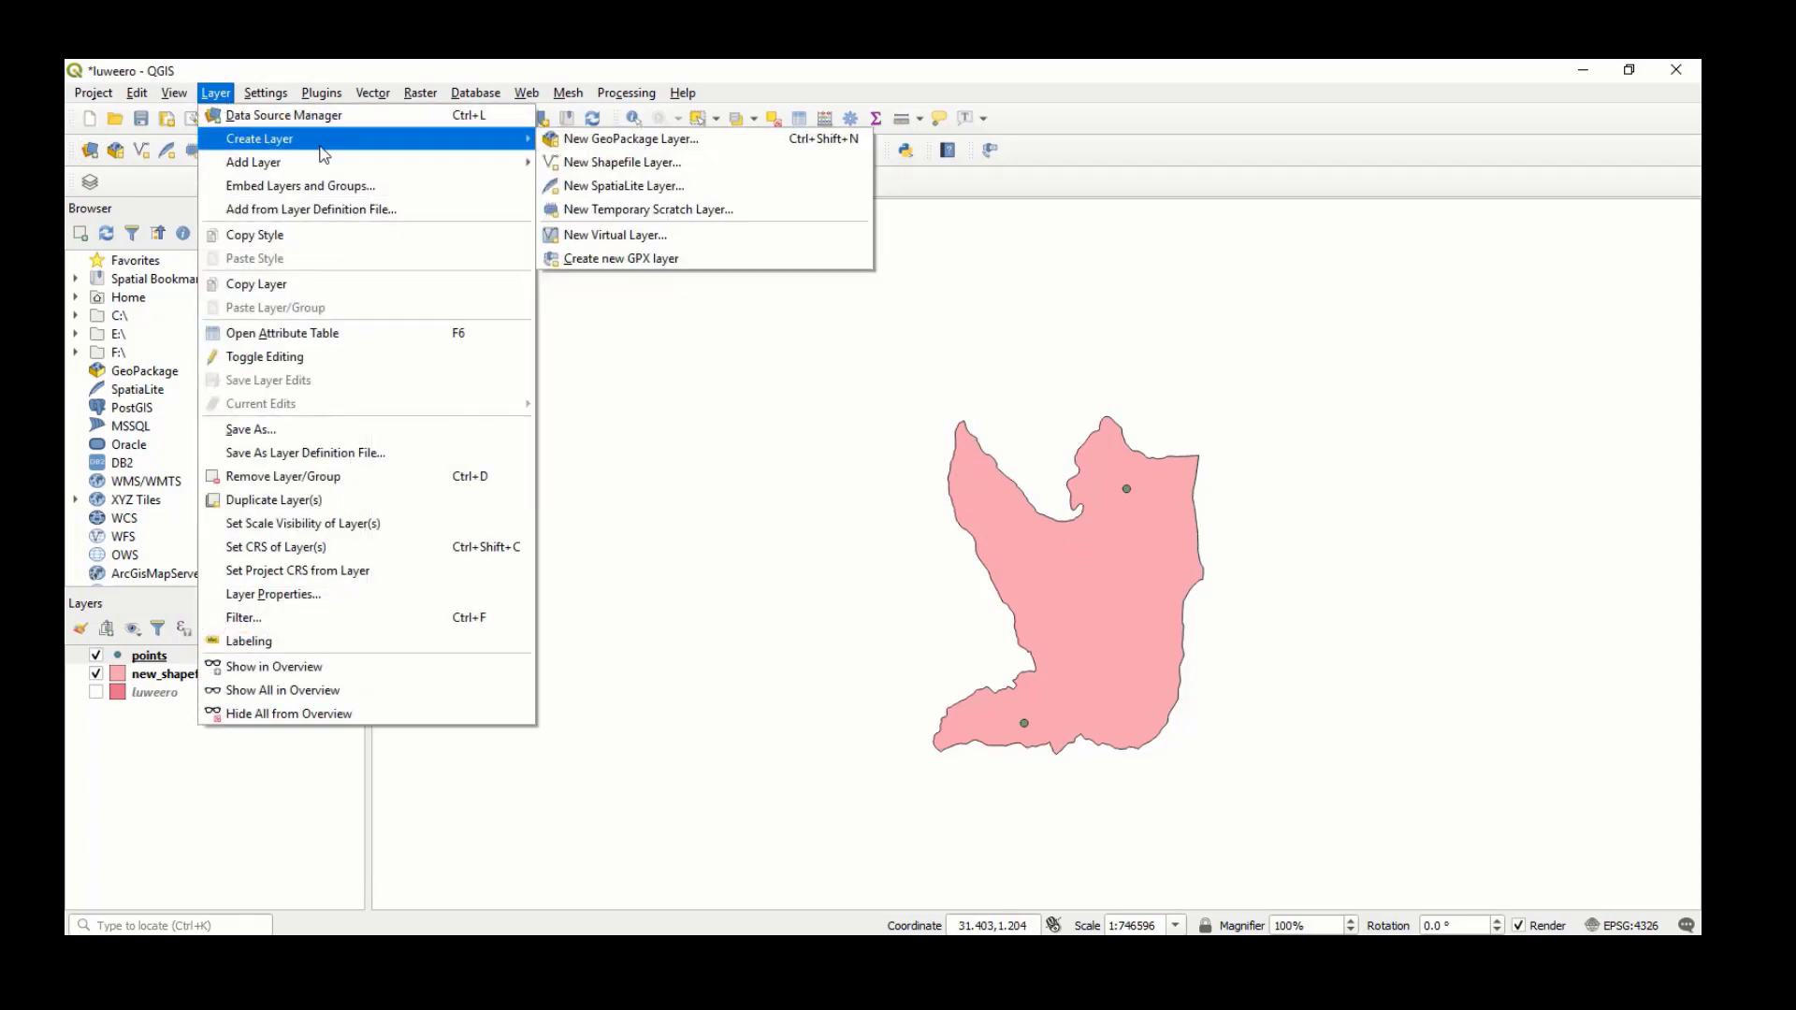
{"action": "left_click", "coordinate": [599, 162]}
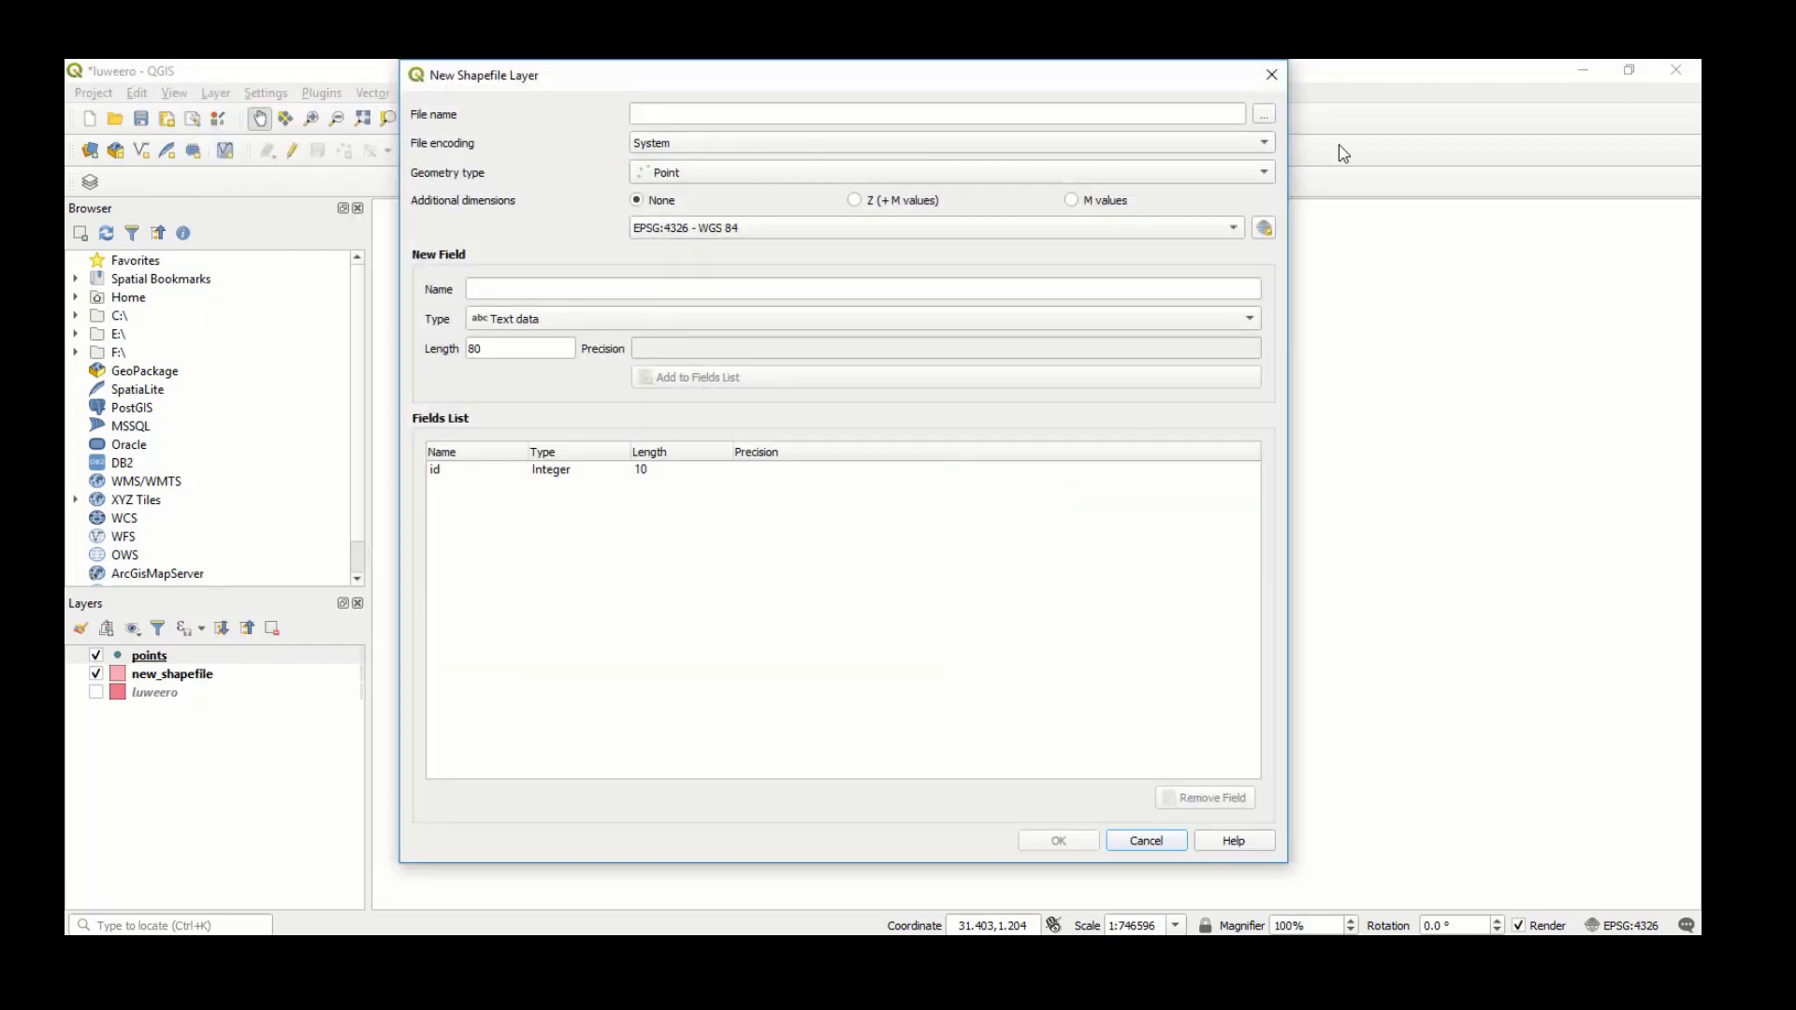
{"action": "left_click", "coordinate": [1266, 114]}
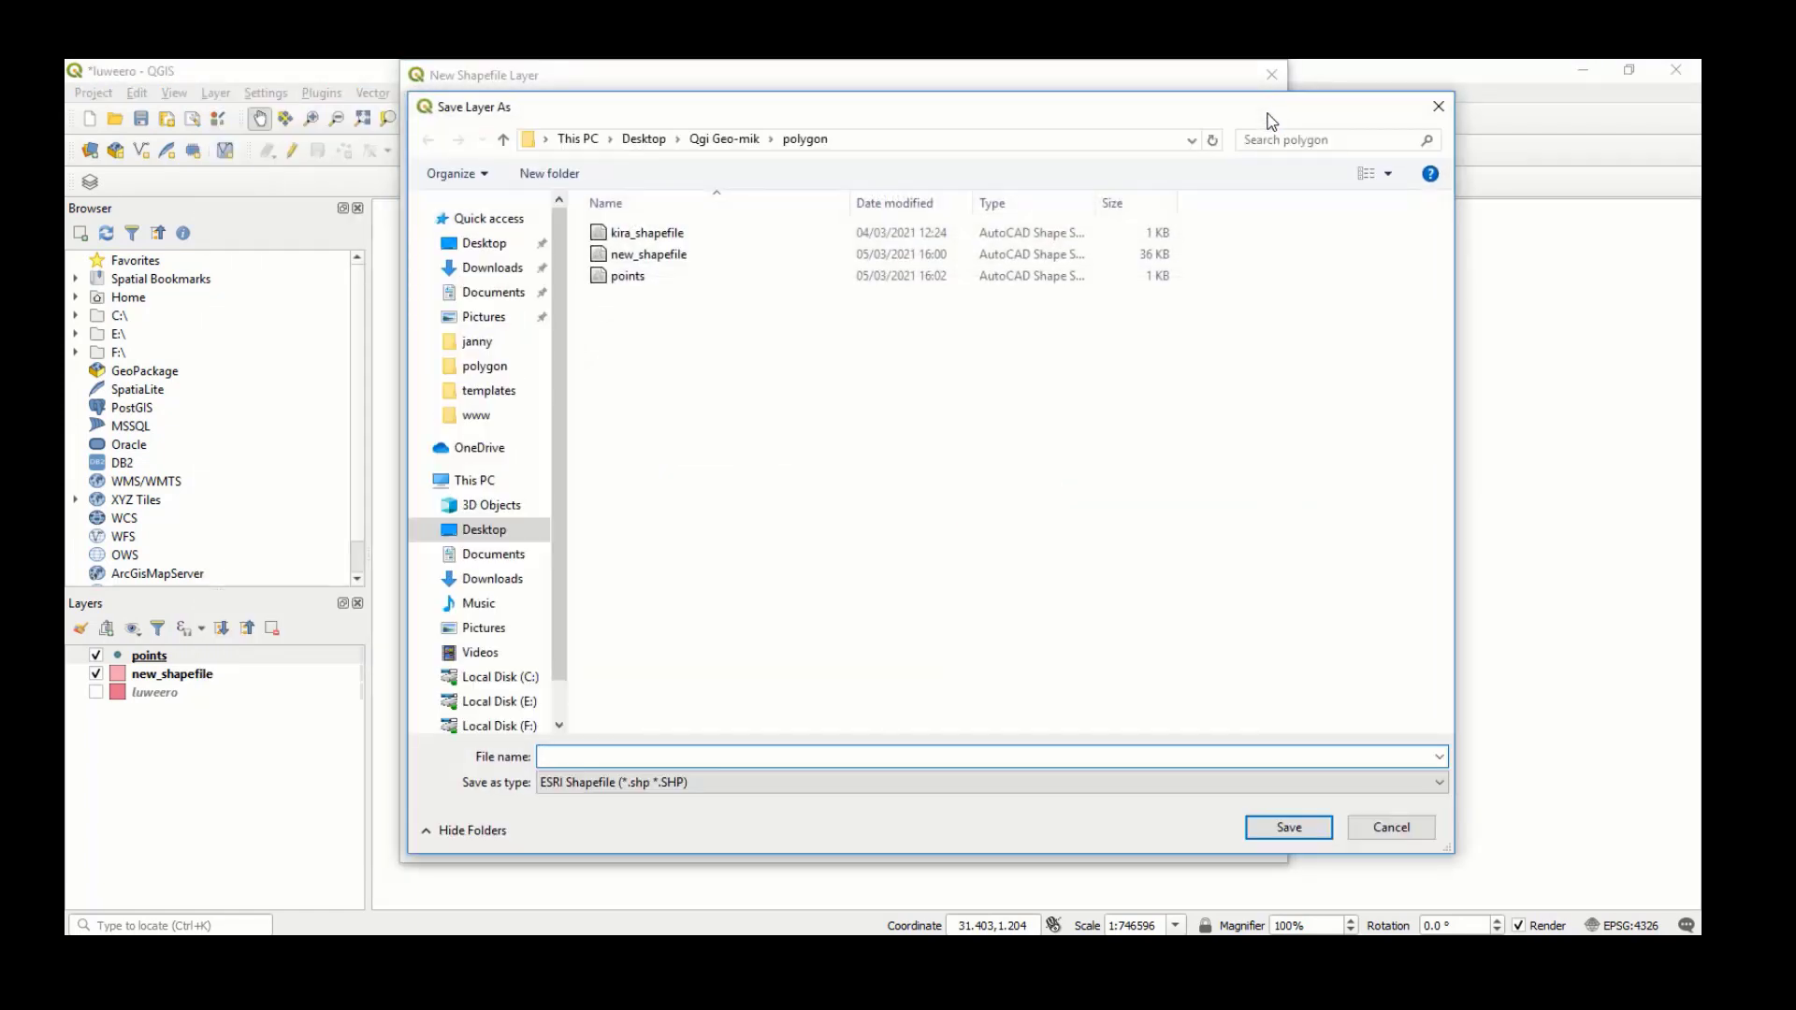
{"action": "key", "text": "Return"}
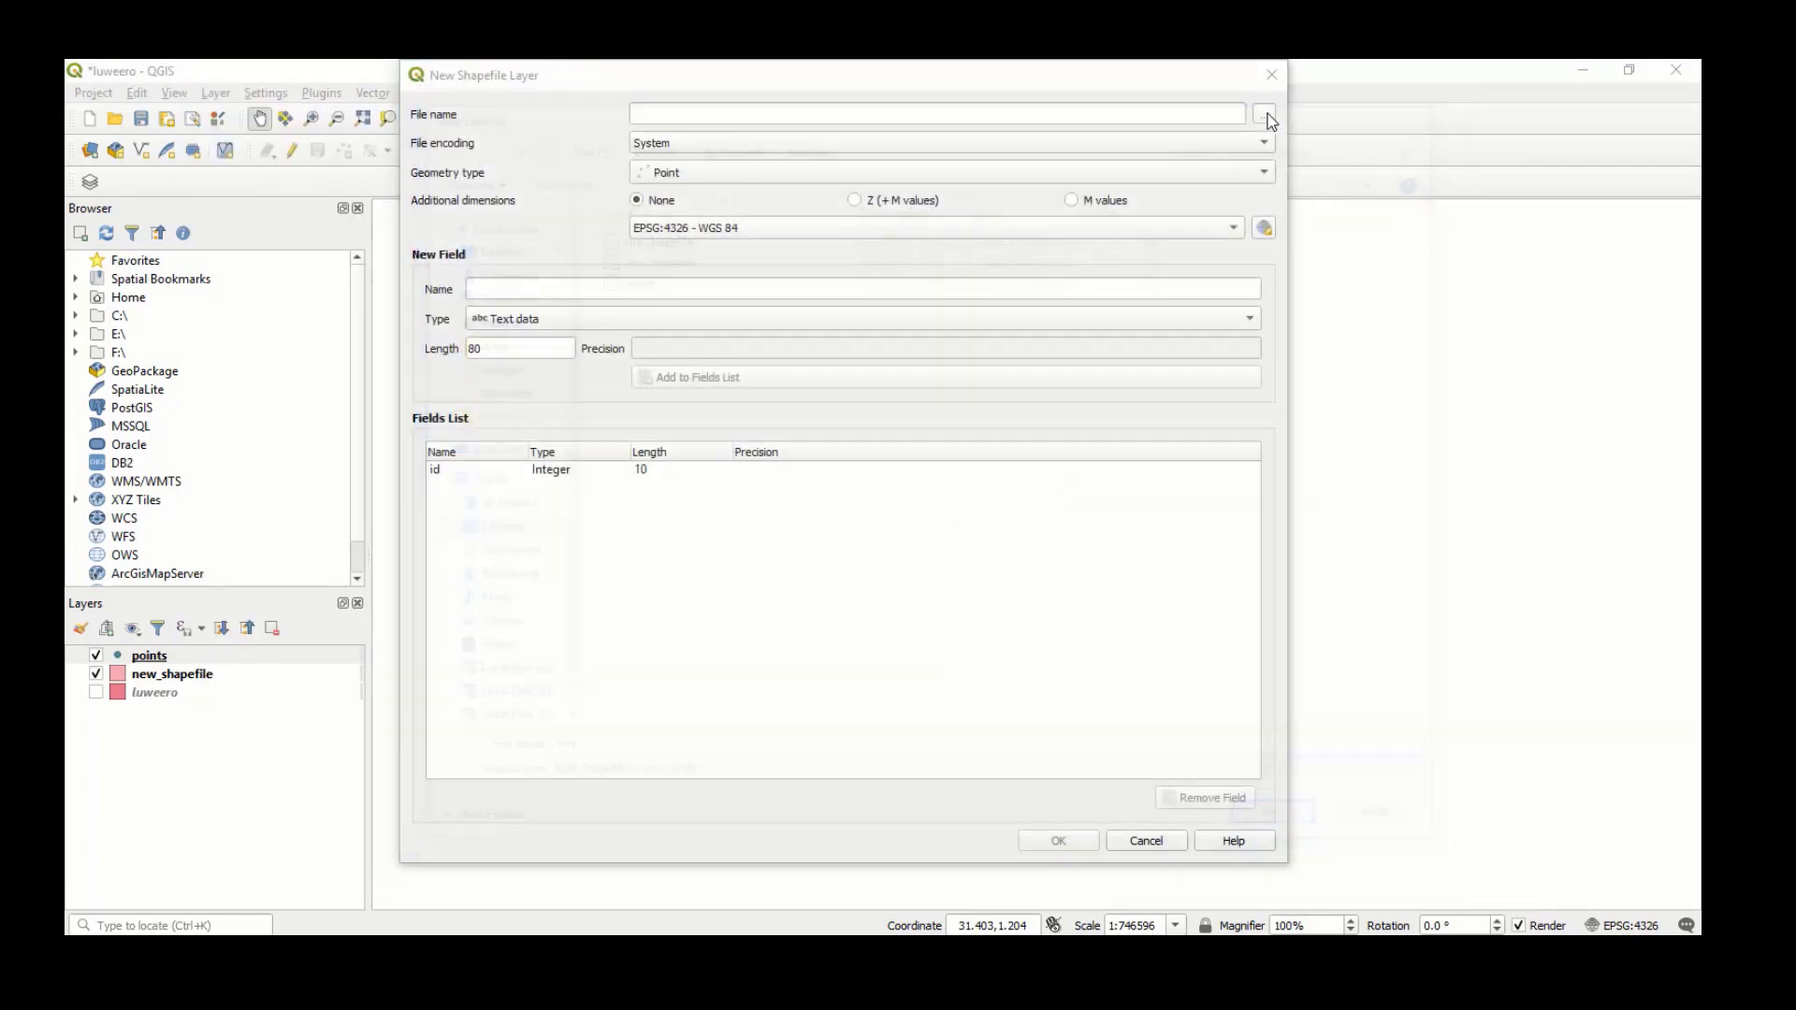
{"action": "left_click", "coordinate": [879, 181]}
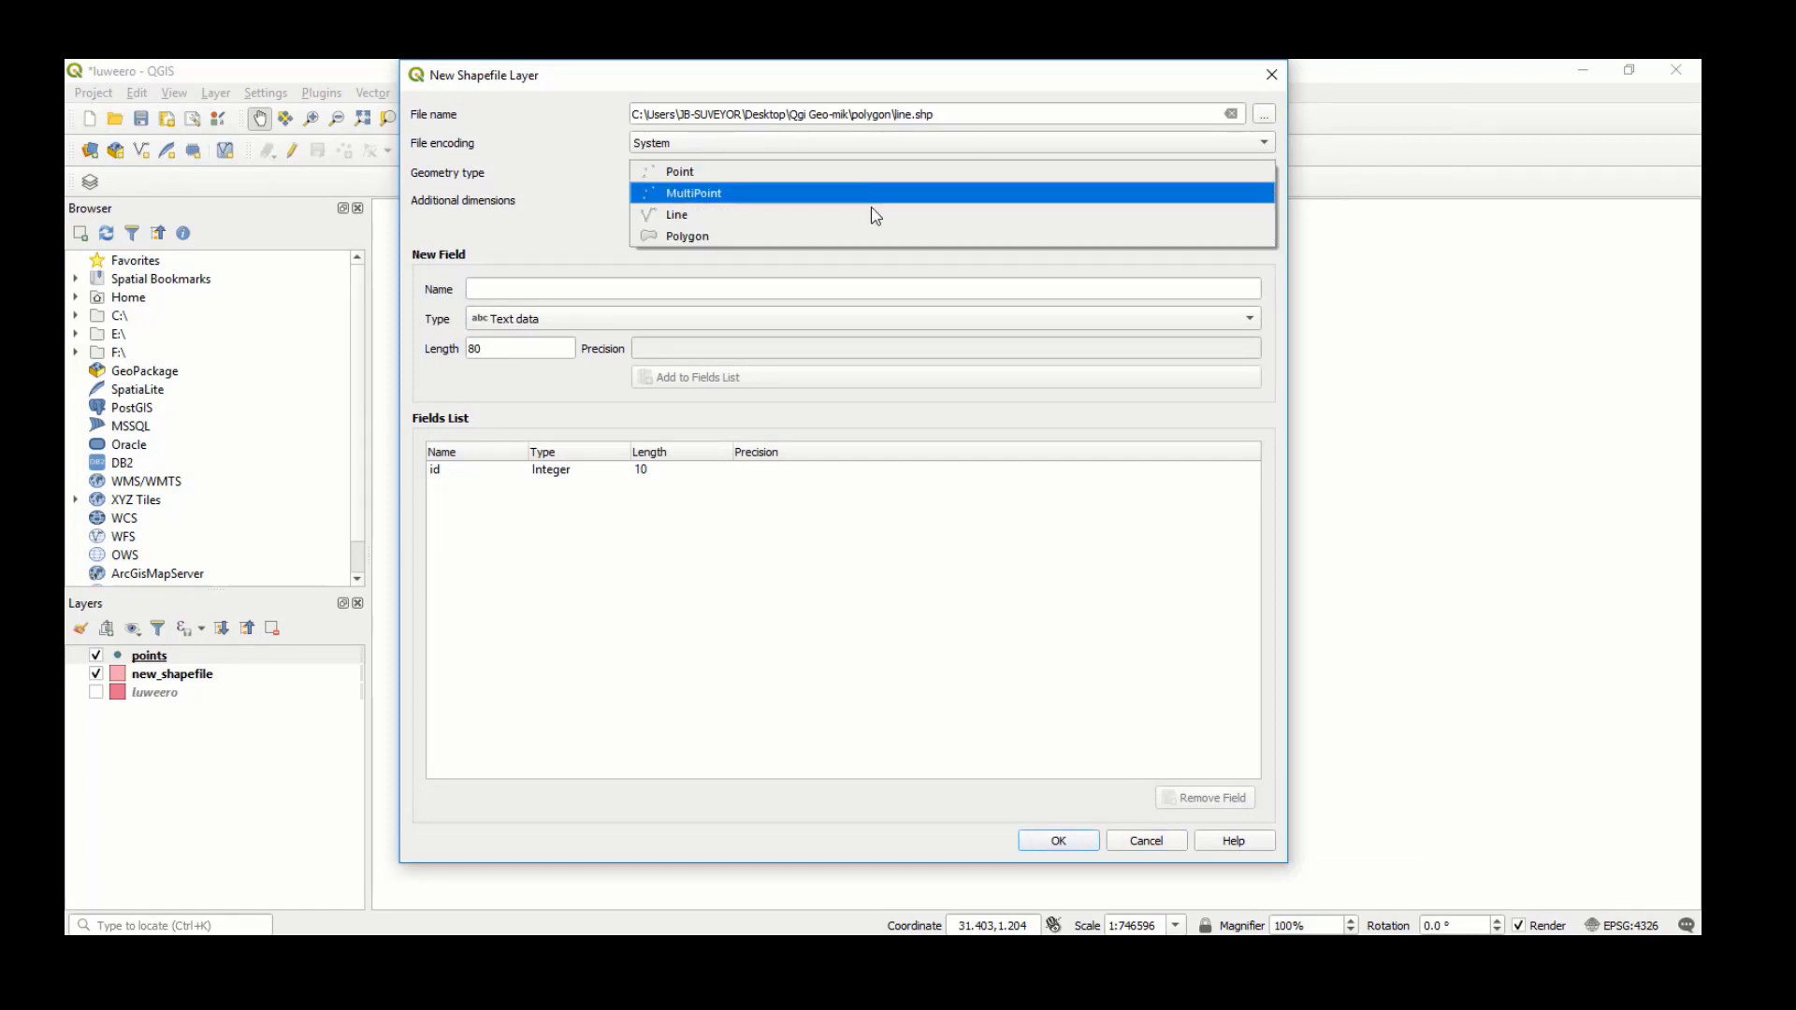
{"action": "left_click", "coordinate": [872, 213]}
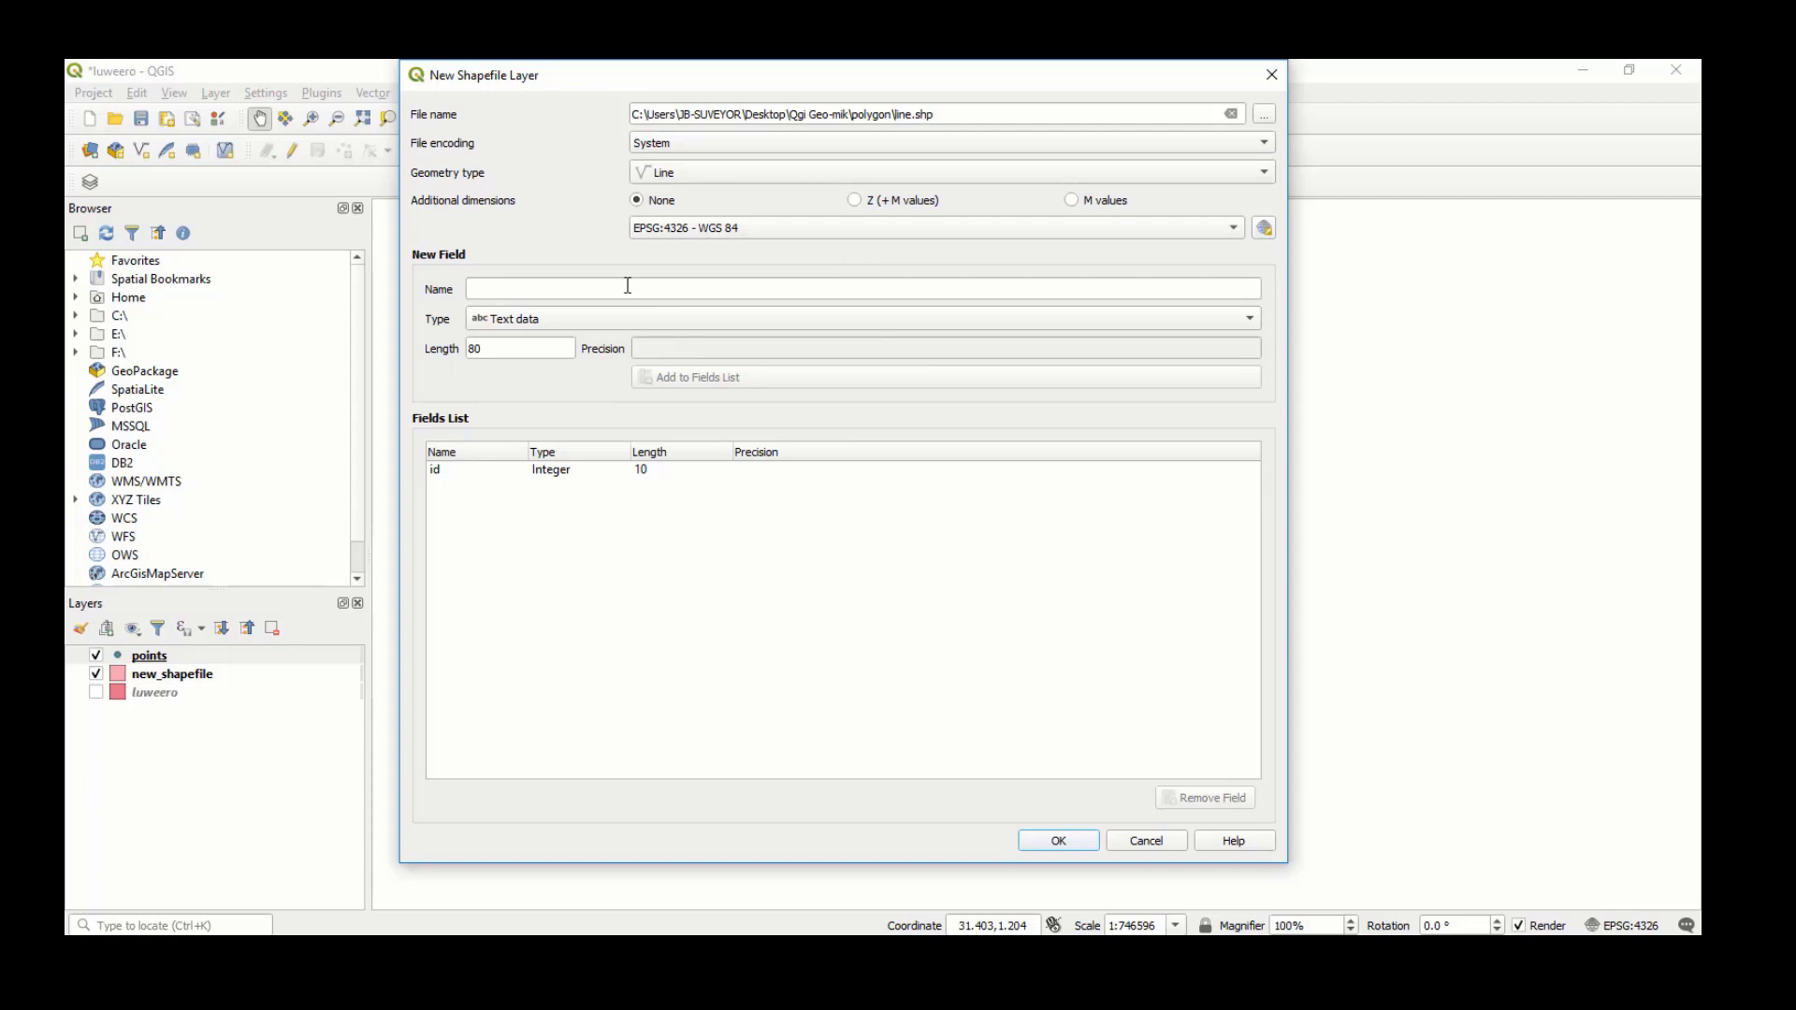
{"action": "left_click", "coordinate": [1060, 842]}
{"action": "left_click", "coordinate": [141, 150]}
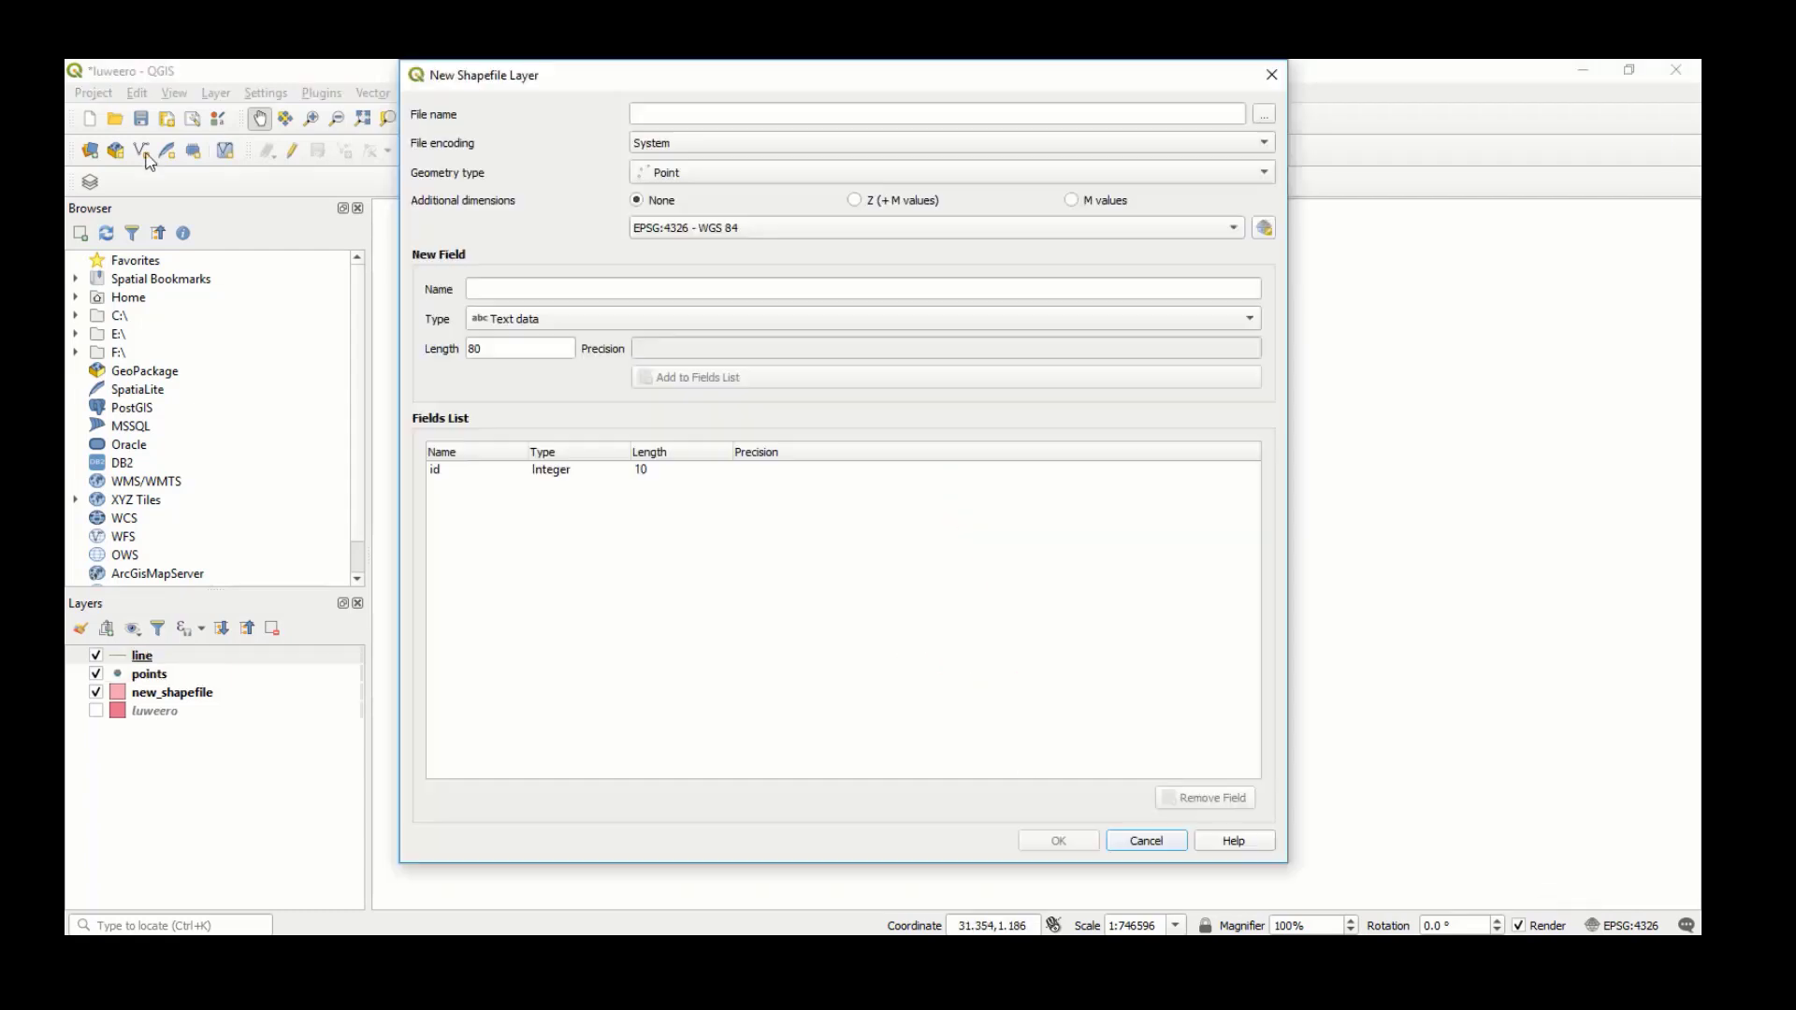
{"action": "left_click", "coordinate": [1271, 74]}
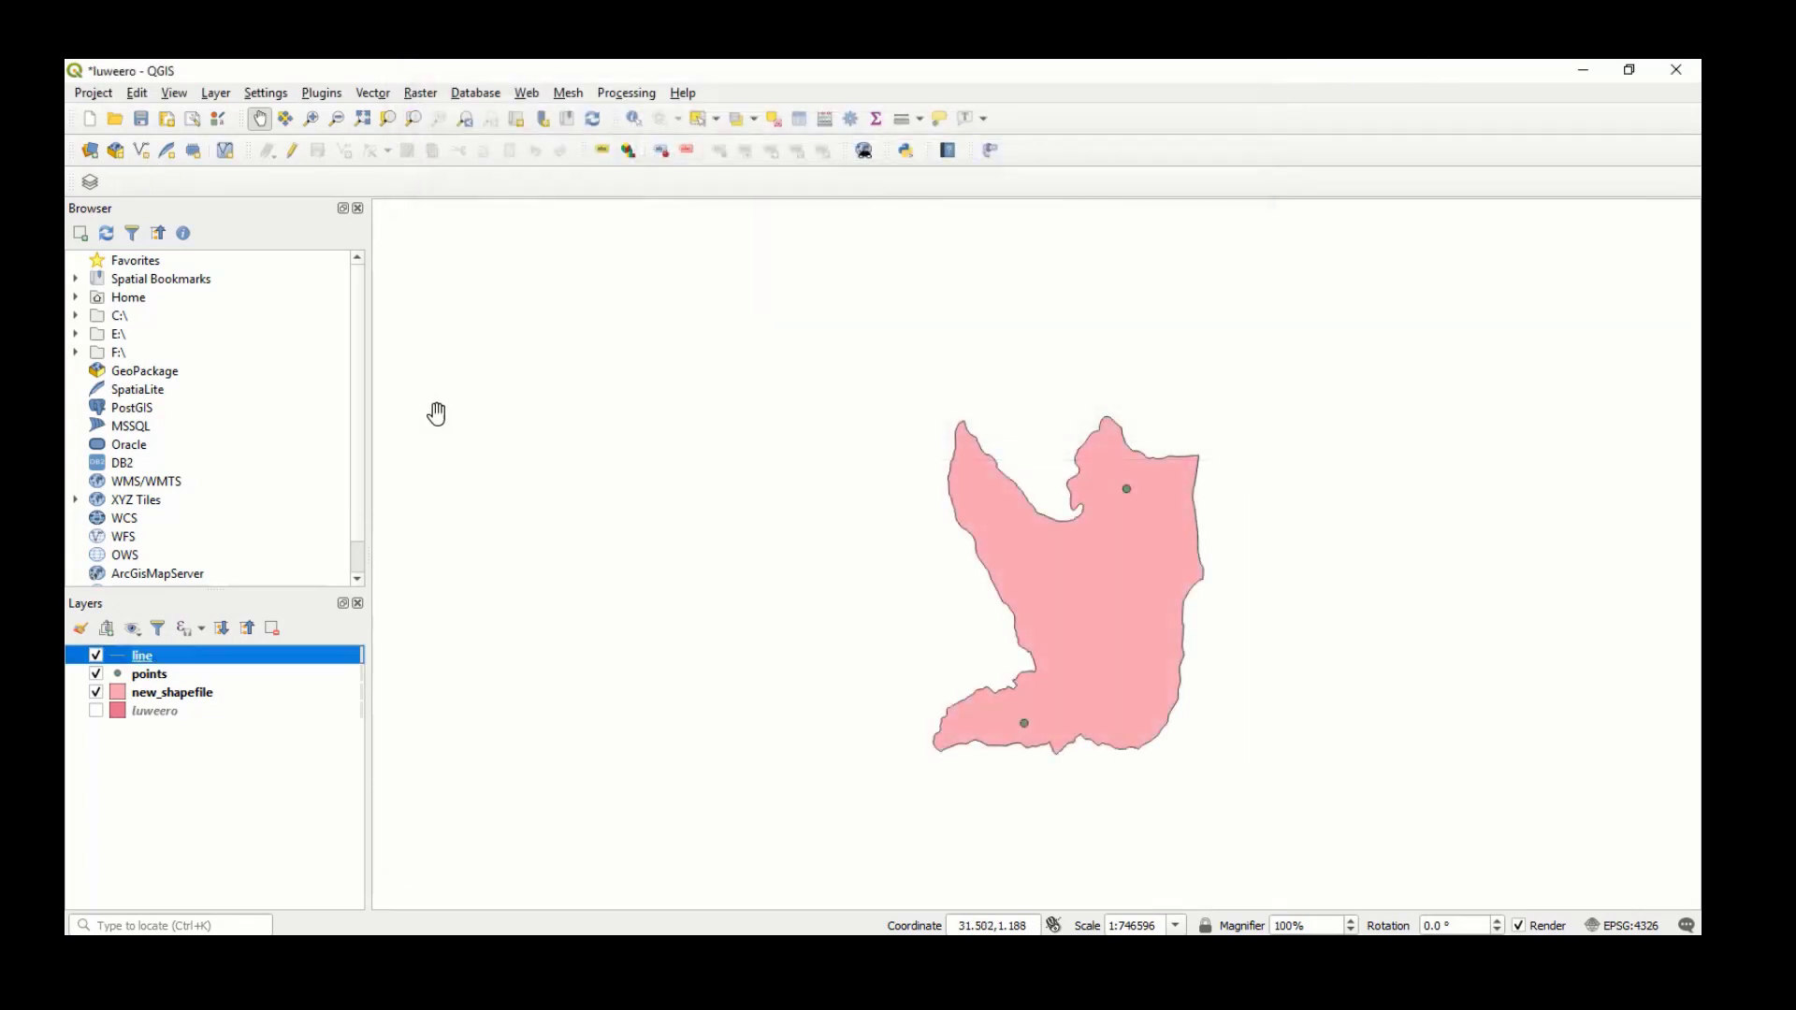
In the line layer, digitize a multi-vertex line from the lower point to the upper point, with id 1.
{"action": "left_click", "coordinate": [292, 151]}
{"action": "left_click", "coordinate": [343, 150]}
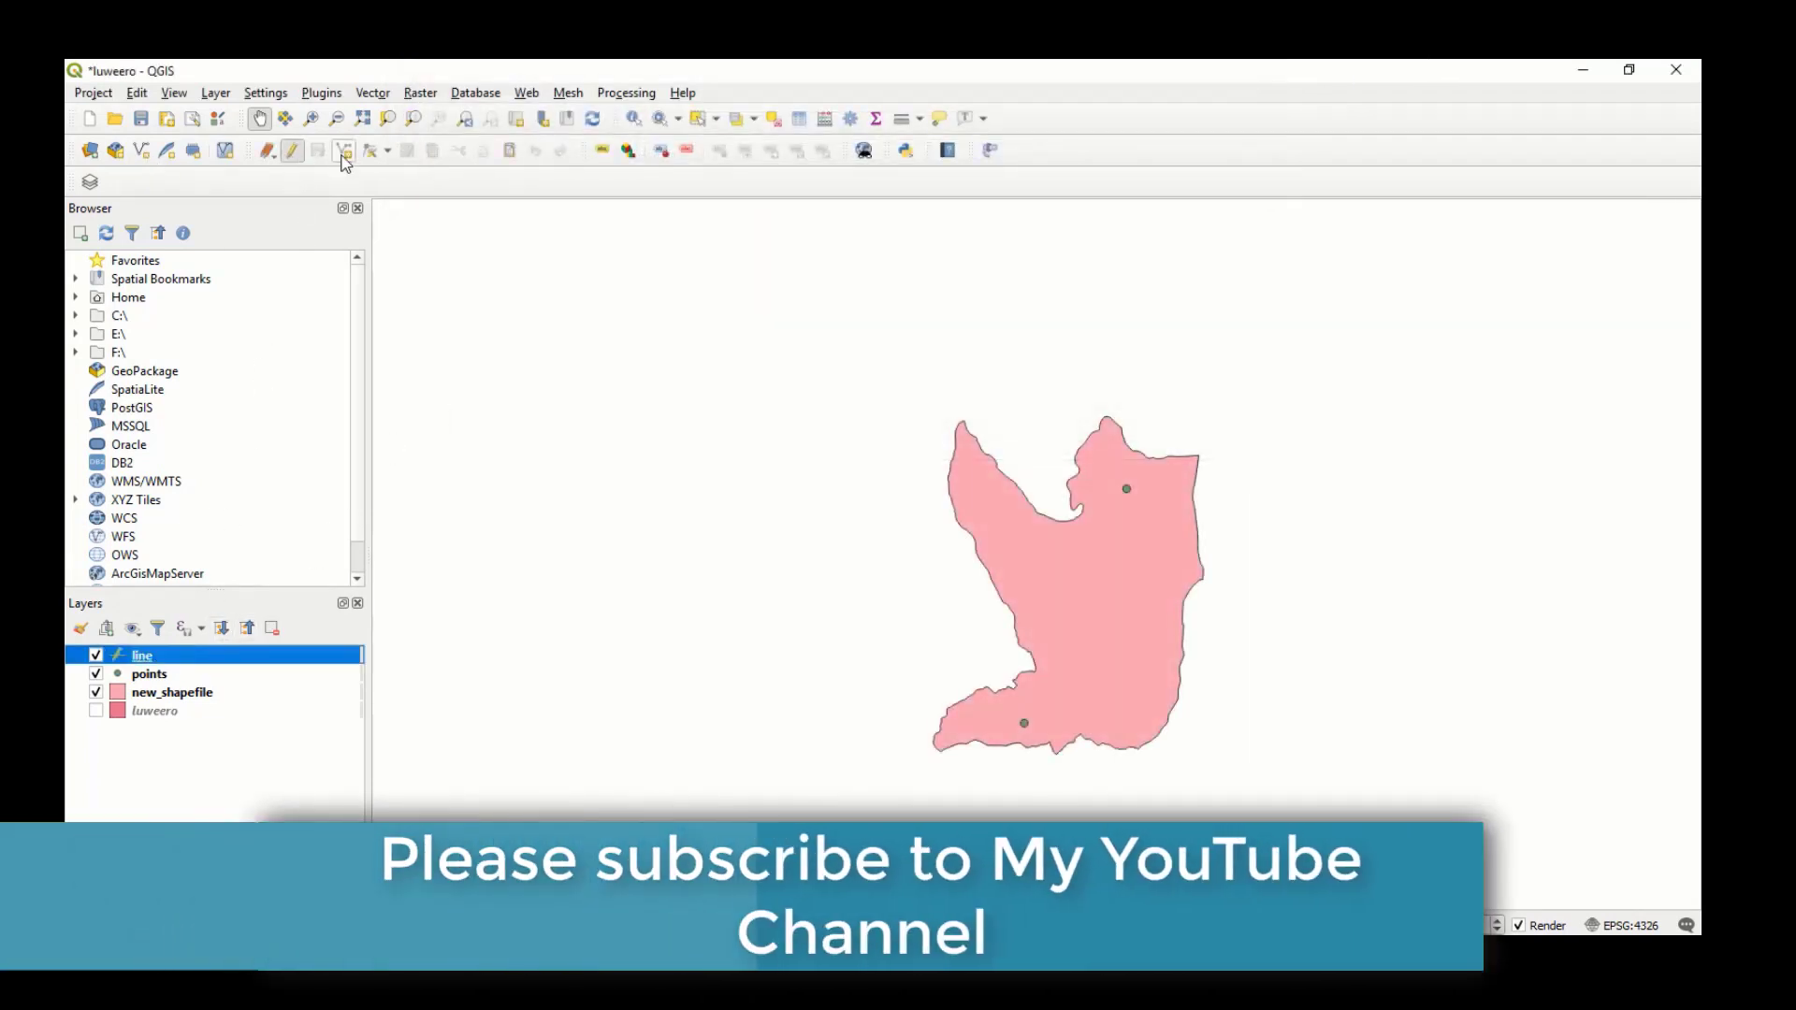
{"action": "scroll", "coordinate": [1024, 725], "scroll_direction": "up", "scroll_amount": 2}
{"action": "left_click", "coordinate": [1024, 723]}
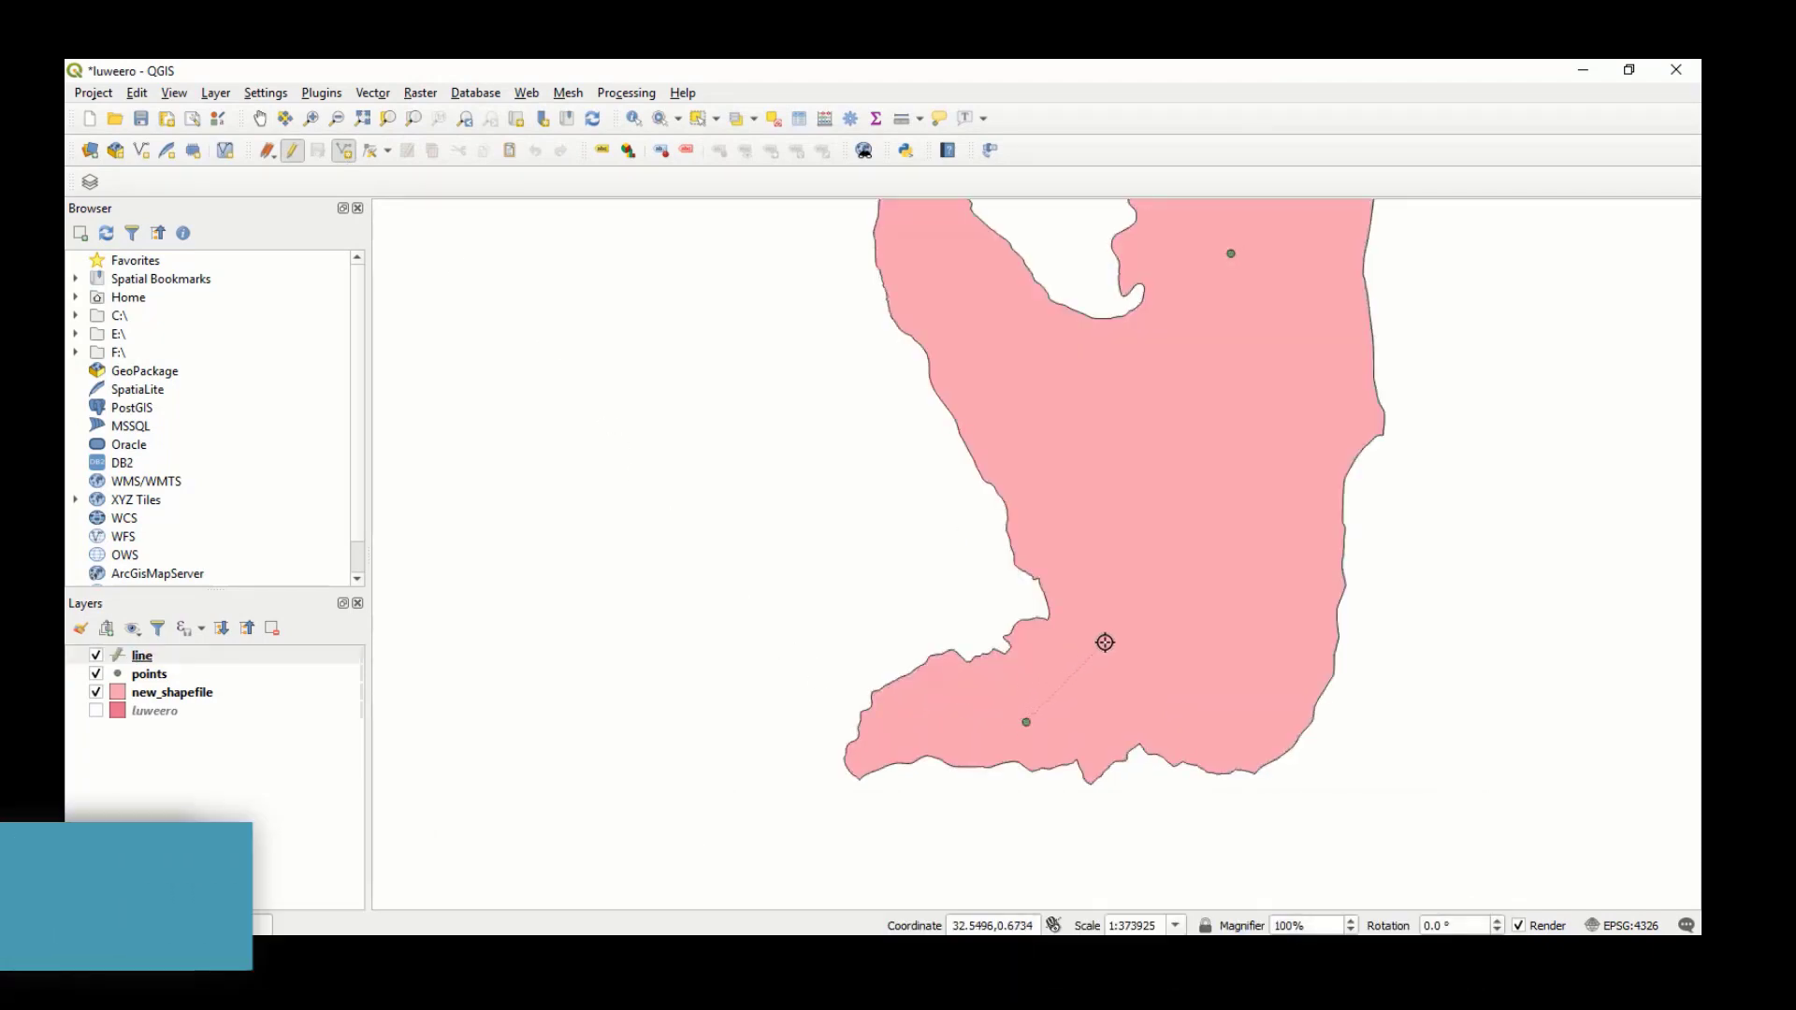
{"action": "left_click", "coordinate": [1107, 641]}
{"action": "left_click", "coordinate": [1122, 571]}
{"action": "left_click", "coordinate": [1087, 482]}
{"action": "left_click", "coordinate": [1091, 437]}
{"action": "left_click", "coordinate": [1137, 409]}
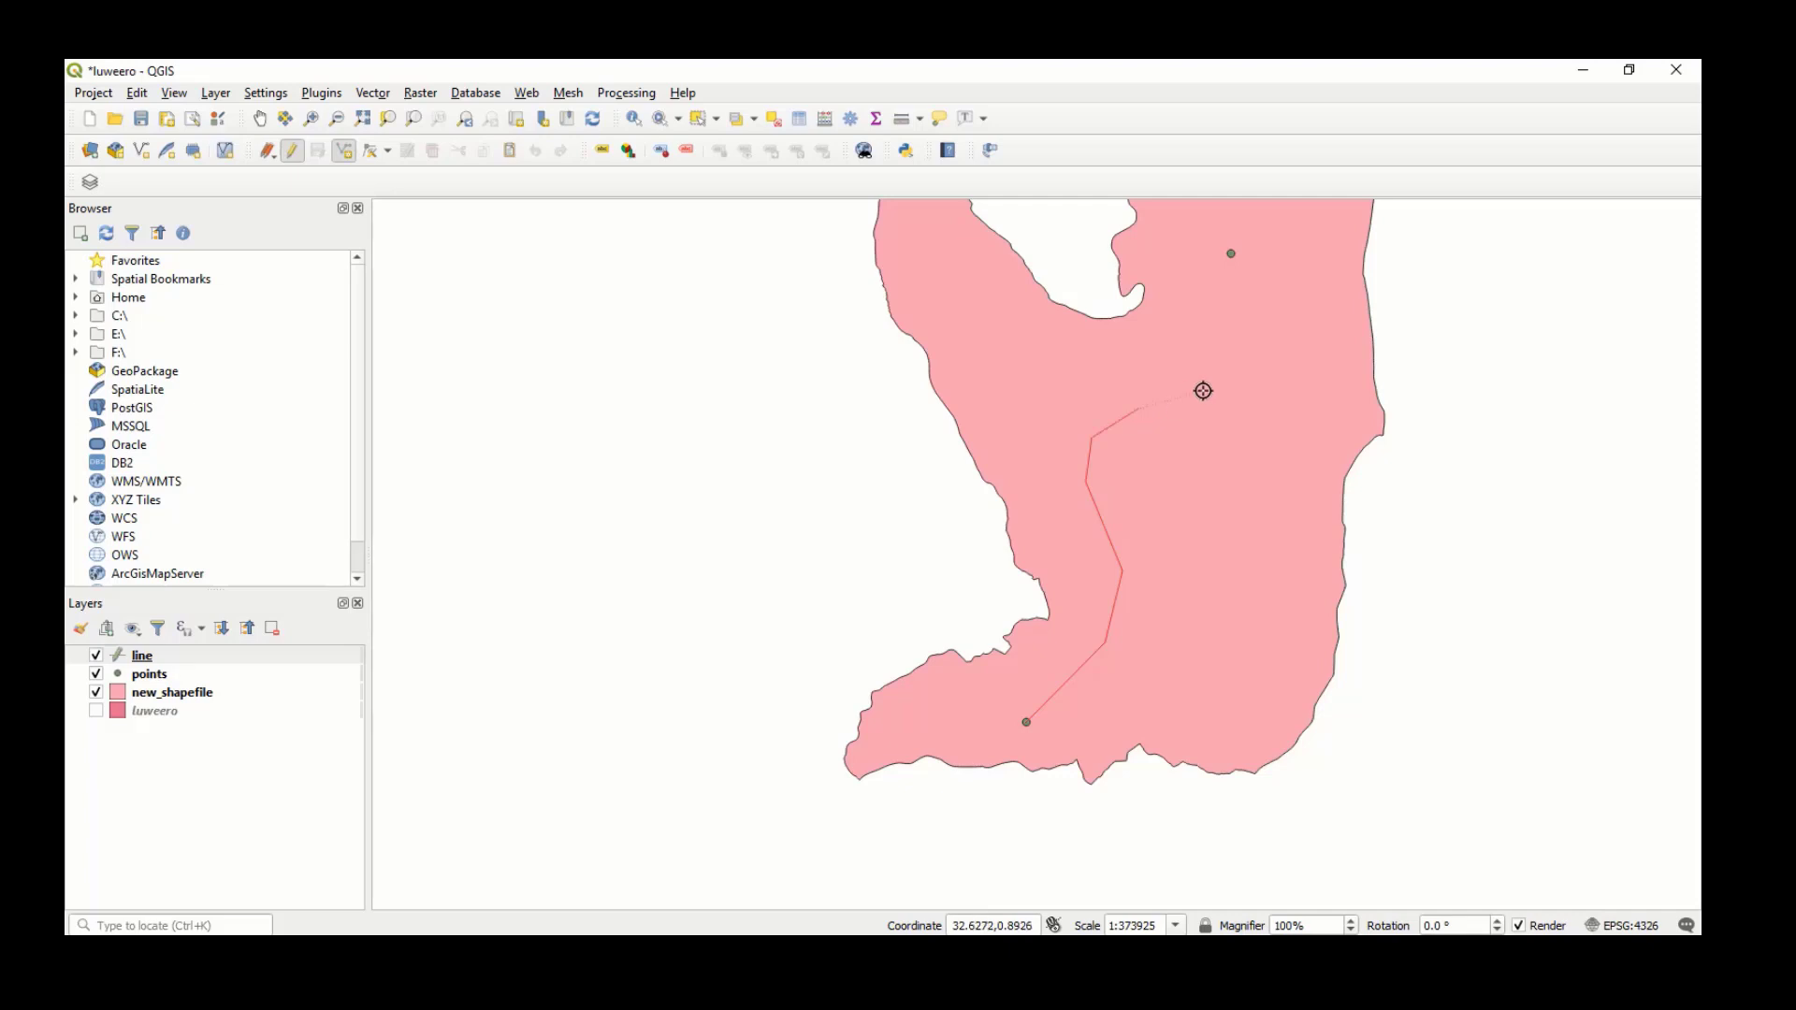
{"action": "left_click", "coordinate": [1223, 380]}
{"action": "left_click", "coordinate": [1265, 318]}
{"action": "left_click", "coordinate": [1228, 254]}
{"action": "right_click", "coordinate": [1229, 254]}
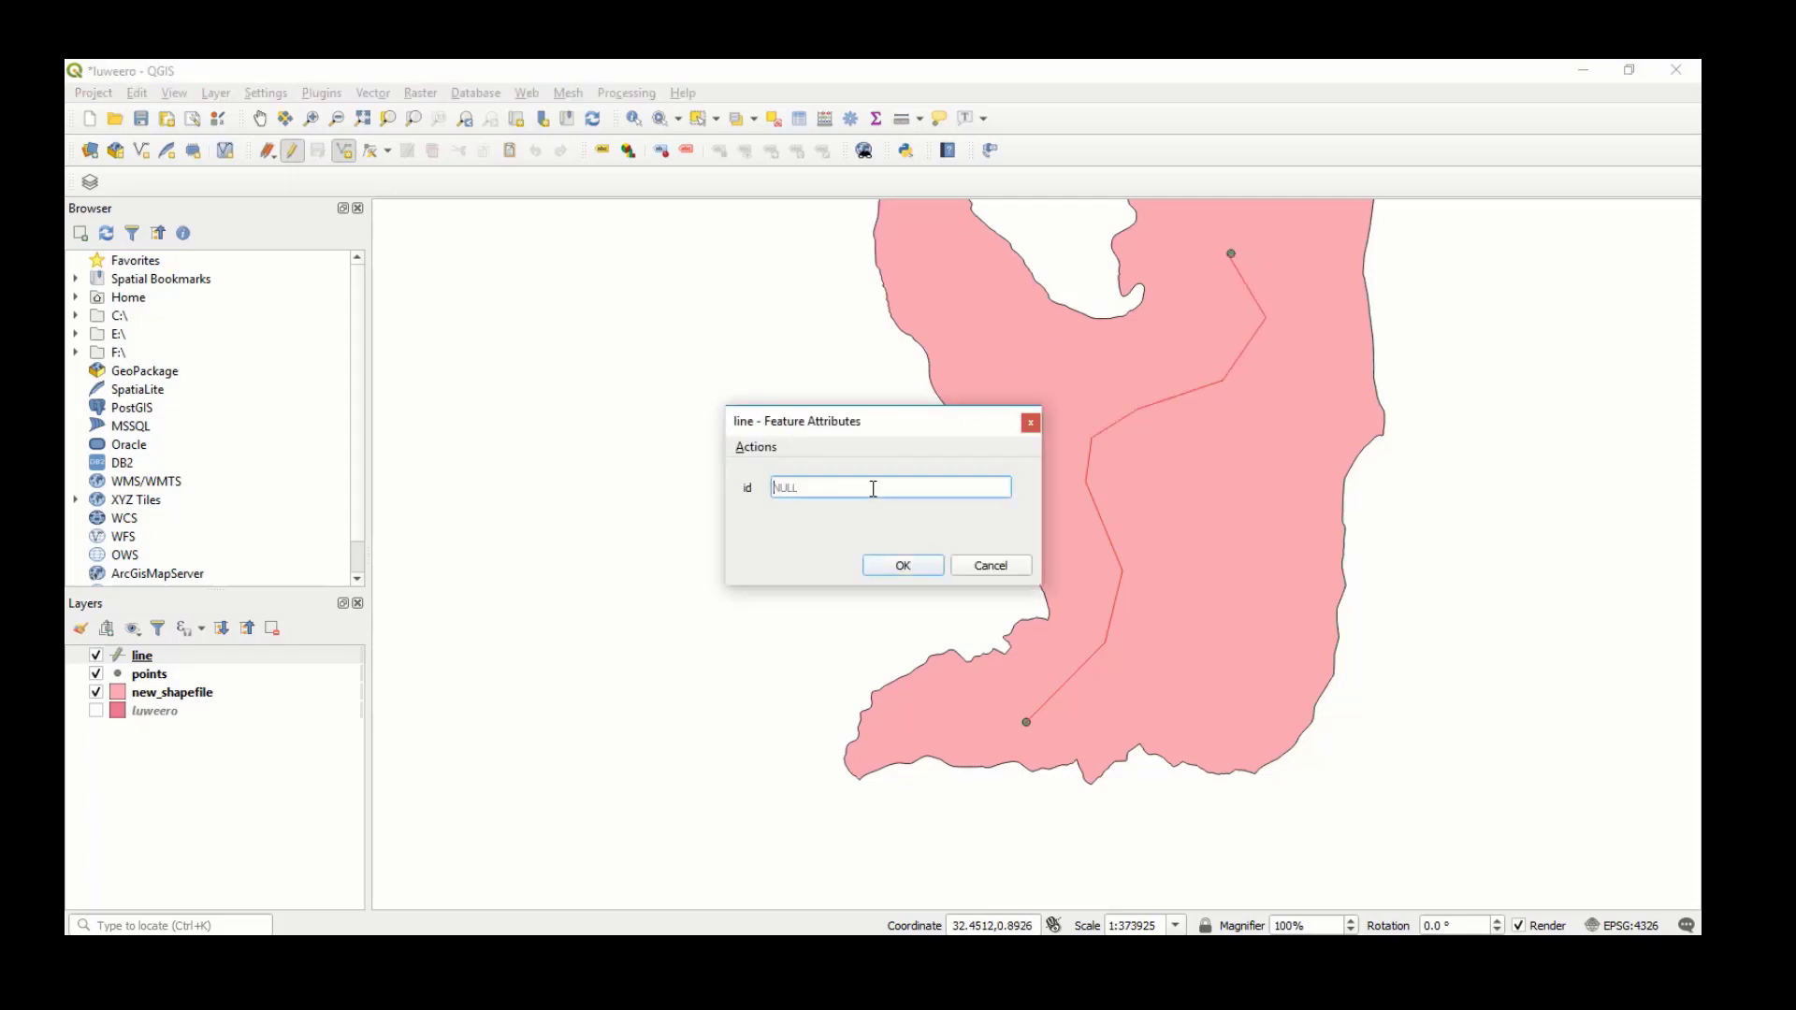
{"action": "type", "text": "1"}
{"action": "left_click", "coordinate": [902, 565]}
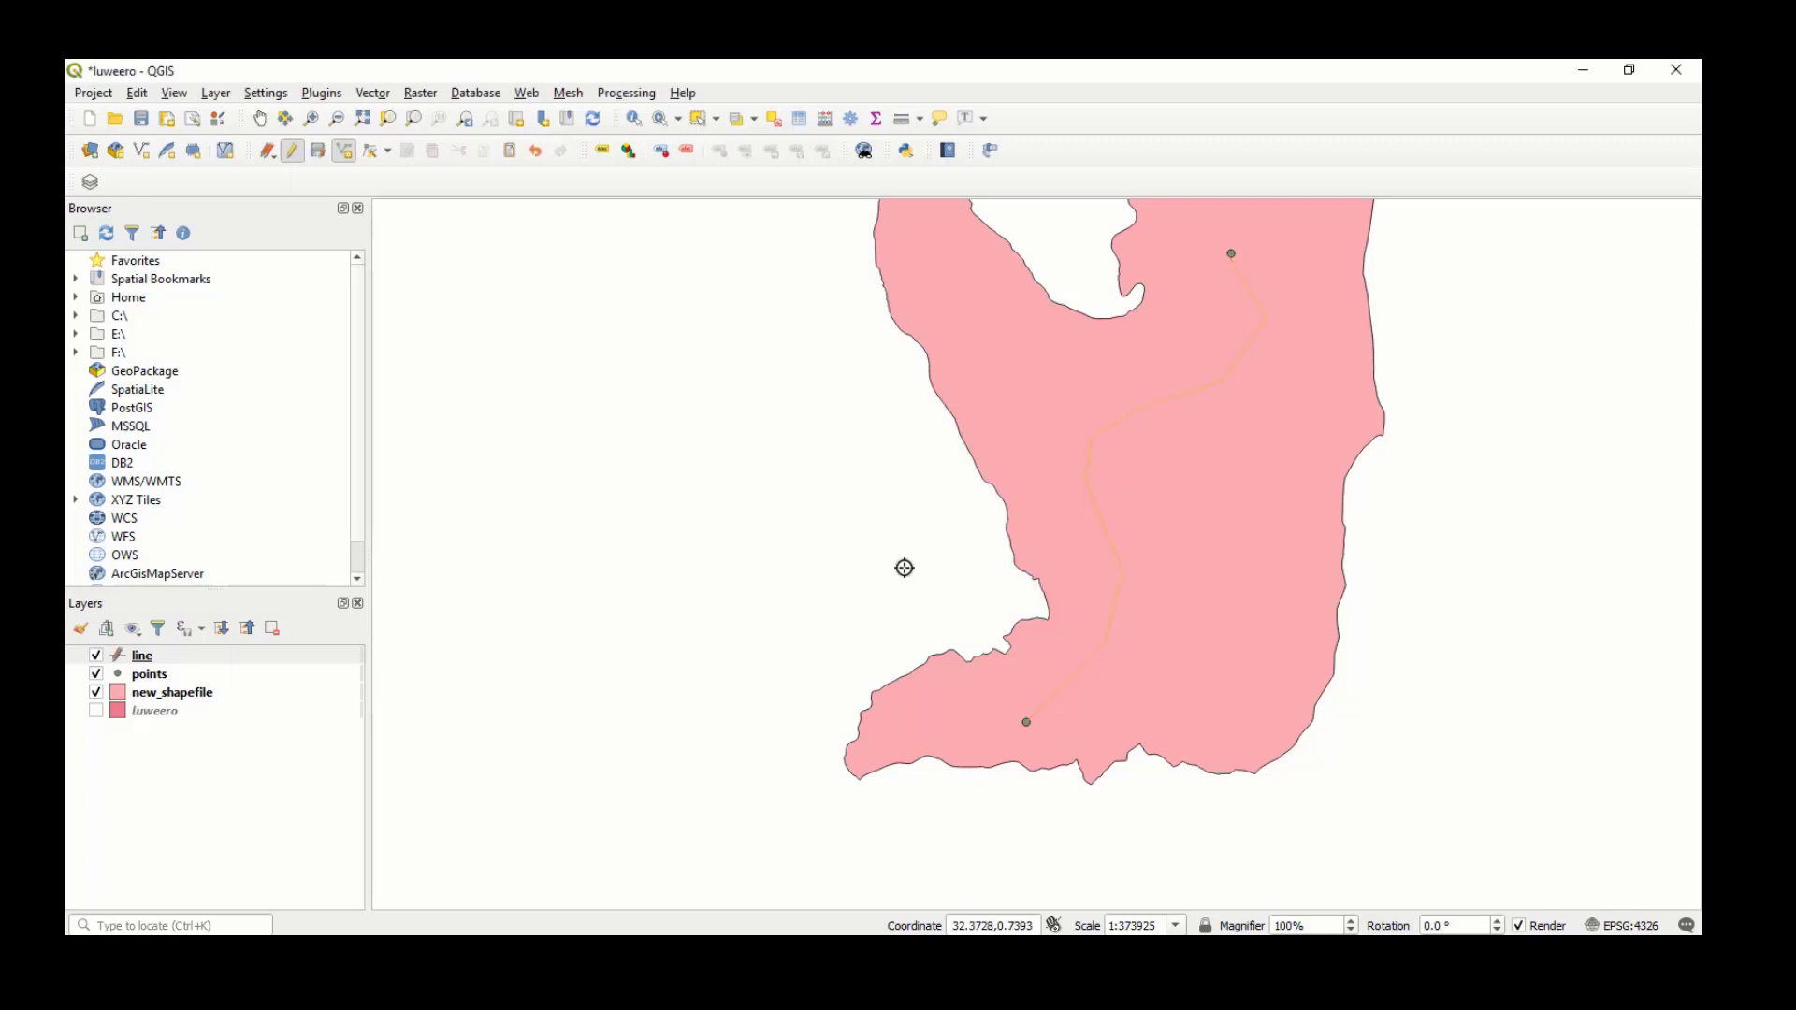